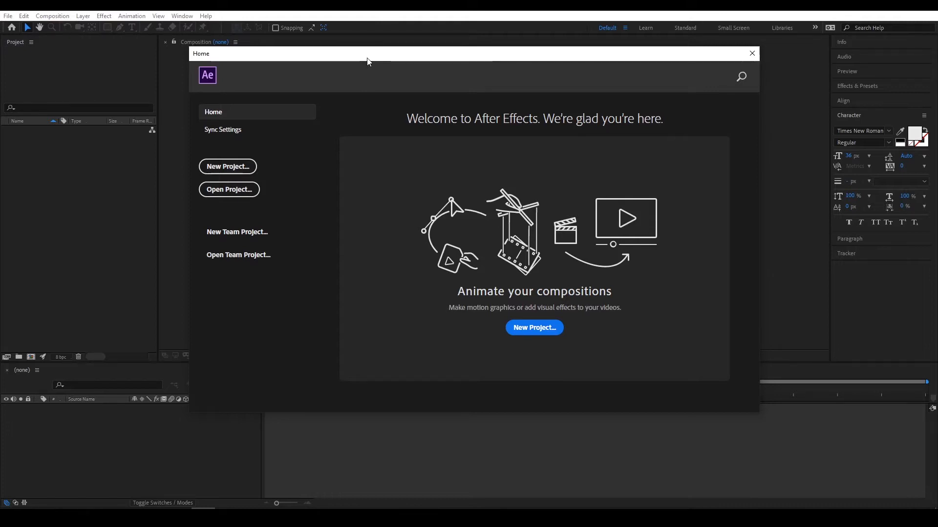
Create a new empty project from the Home window
{"action": "left_click_drag", "start_coordinate": [367, 61], "coordinate": [353, 79]}
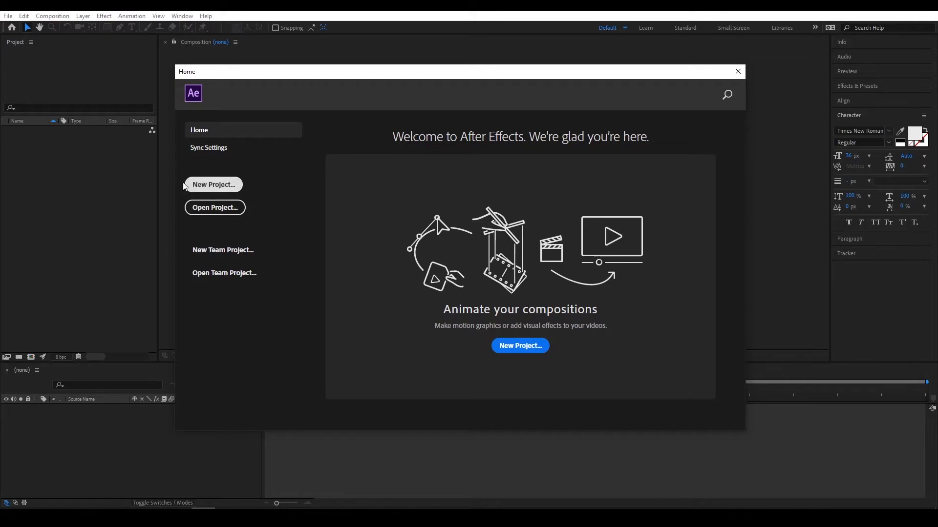
{"action": "left_click", "coordinate": [8, 16]}
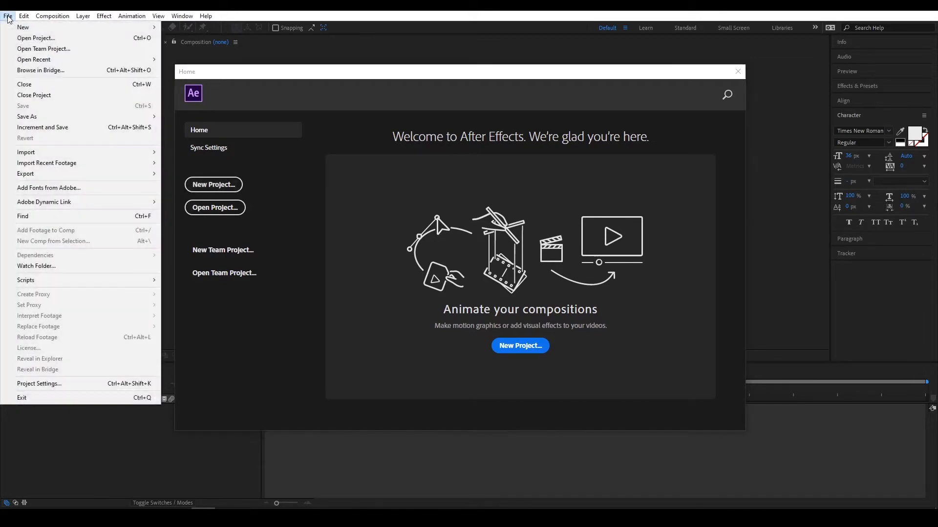
{"action": "mouse_move", "coordinate": [142, 27]}
{"action": "left_click", "coordinate": [225, 15]}
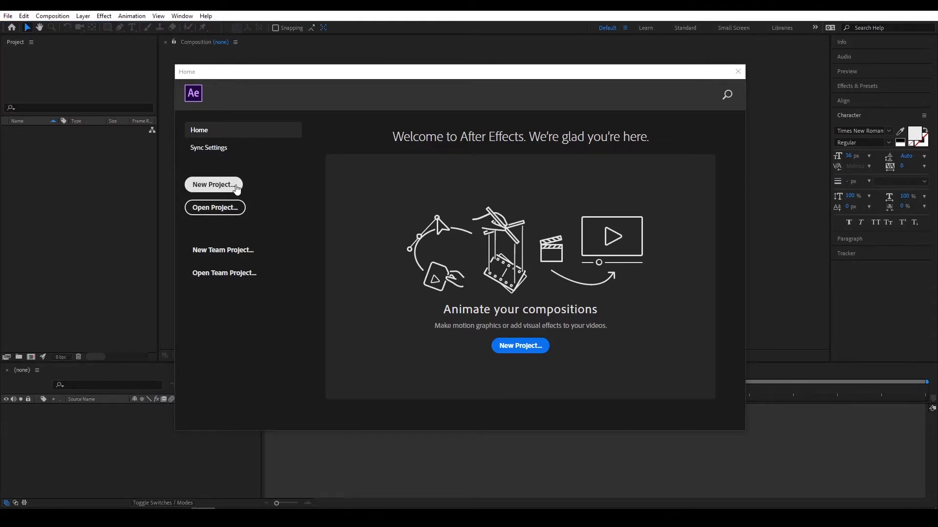
{"action": "left_click", "coordinate": [236, 188]}
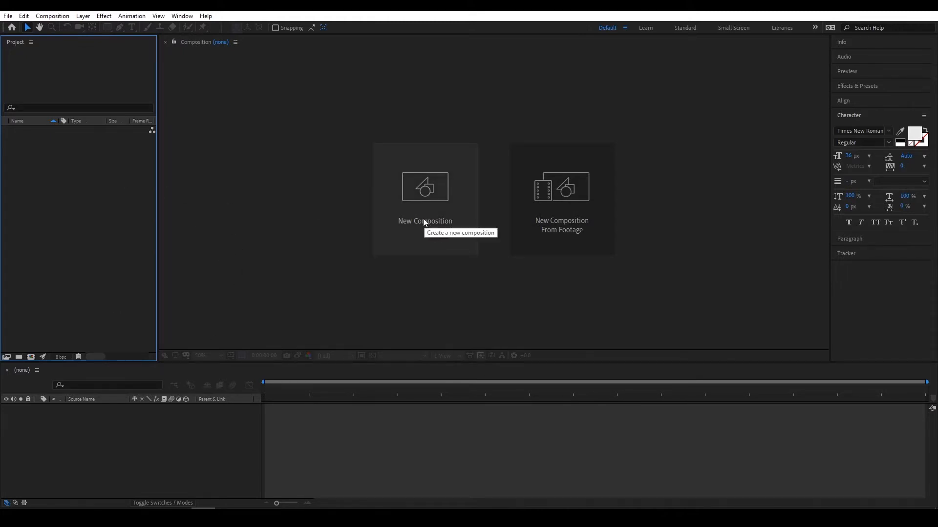
Create a composition named "Main" with the HDTV 1080 24 preset at 24 frames per second
{"action": "left_click", "coordinate": [432, 186]}
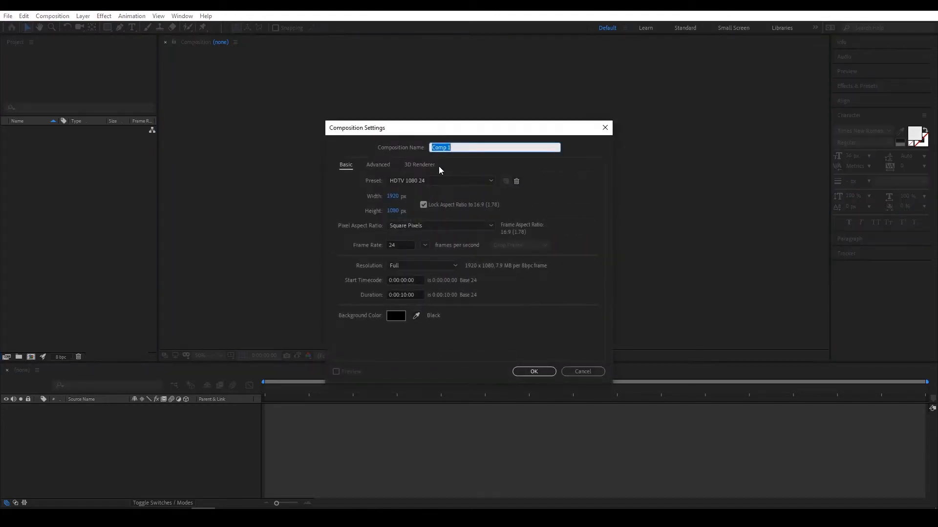
{"action": "left_click_drag", "start_coordinate": [438, 131], "coordinate": [405, 109]}
{"action": "left_click", "coordinate": [399, 160]}
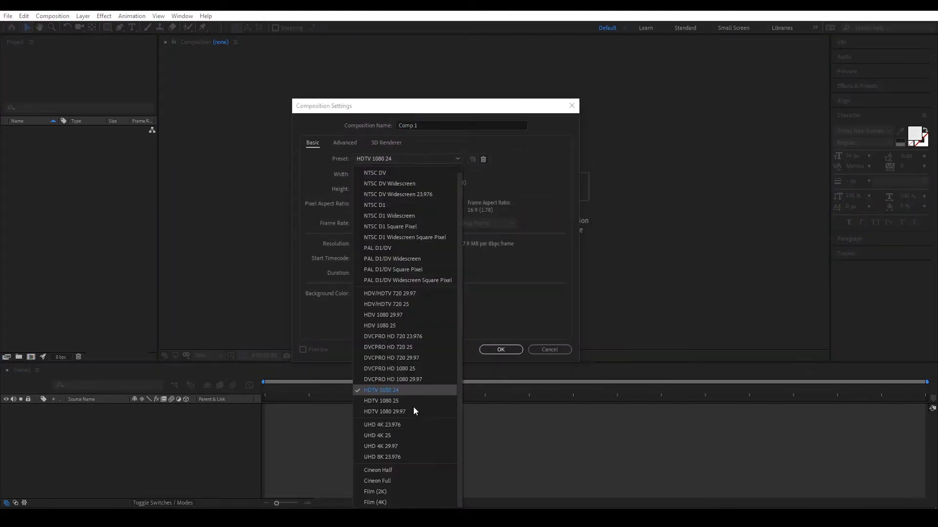
{"action": "left_click", "coordinate": [391, 392]}
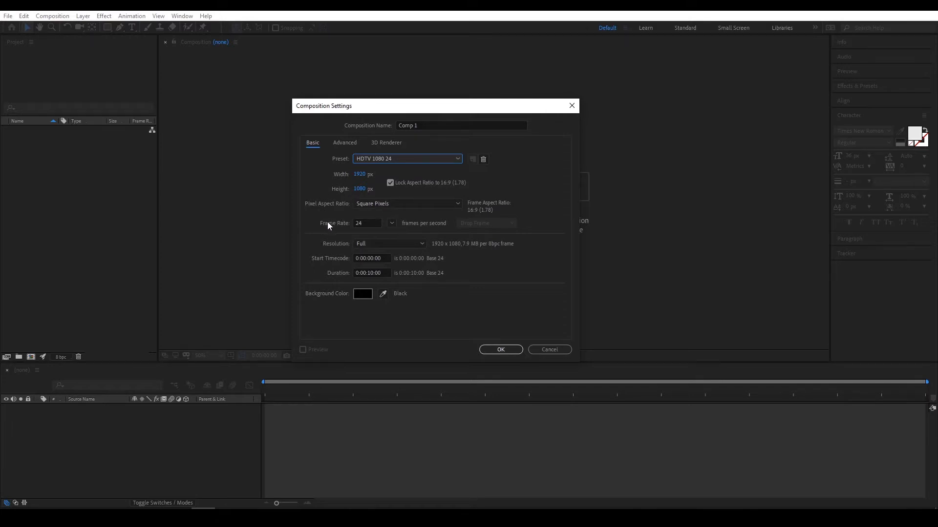
{"action": "left_click", "coordinate": [373, 224]}
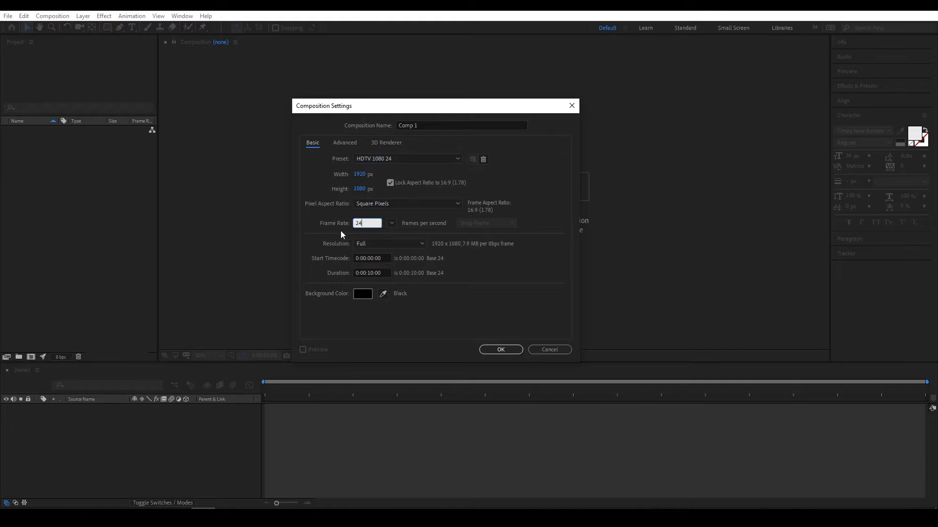
{"action": "left_click", "coordinate": [327, 234]}
{"action": "left_click", "coordinate": [426, 126]}
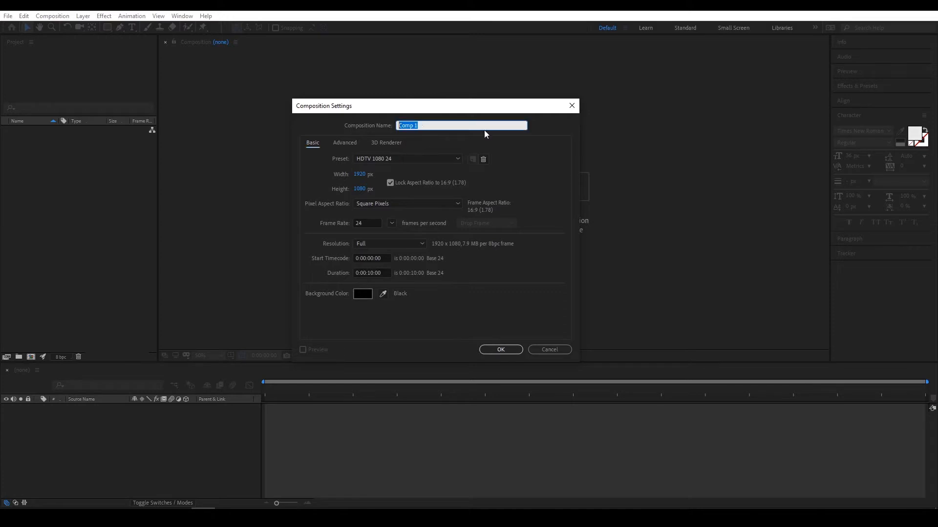
{"action": "type", "text": "Main"}
{"action": "left_click", "coordinate": [508, 350]}
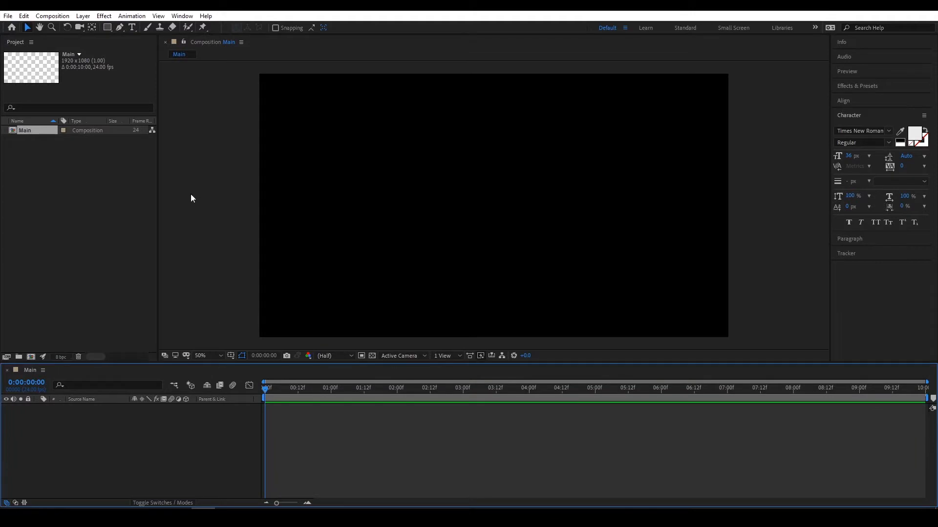
Save the project as "Neon Sign" in the AE folder
{"action": "left_click", "coordinate": [8, 16]}
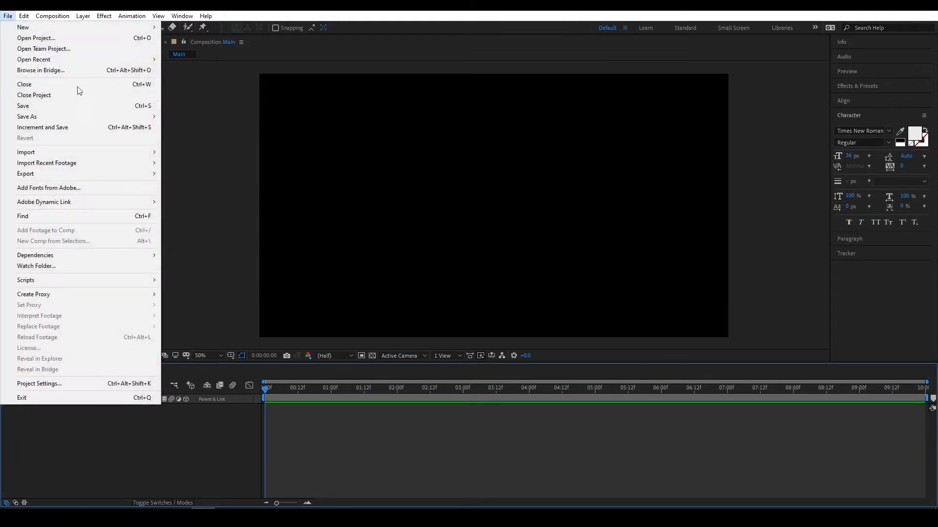
{"action": "mouse_move", "coordinate": [93, 116]}
{"action": "left_click", "coordinate": [213, 121]}
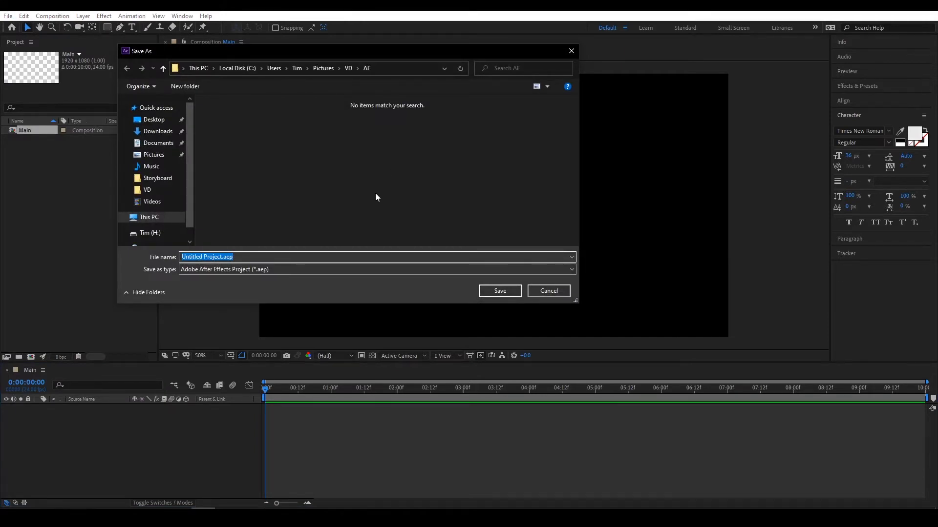
{"action": "left_click_drag", "start_coordinate": [420, 50], "coordinate": [506, 85]}
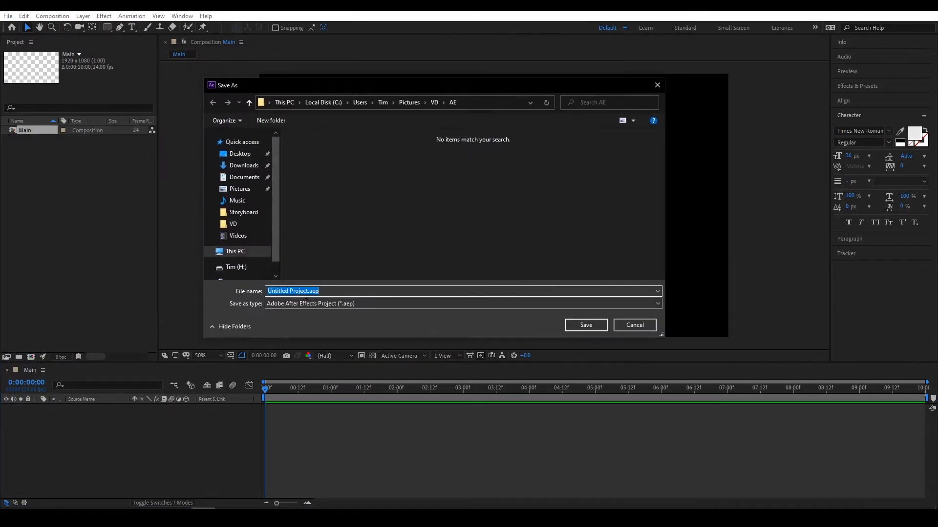
{"action": "left_click_drag", "start_coordinate": [308, 292], "coordinate": [204, 274]}
{"action": "type", "text": "Neon Sign"}
{"action": "left_click", "coordinate": [592, 324]}
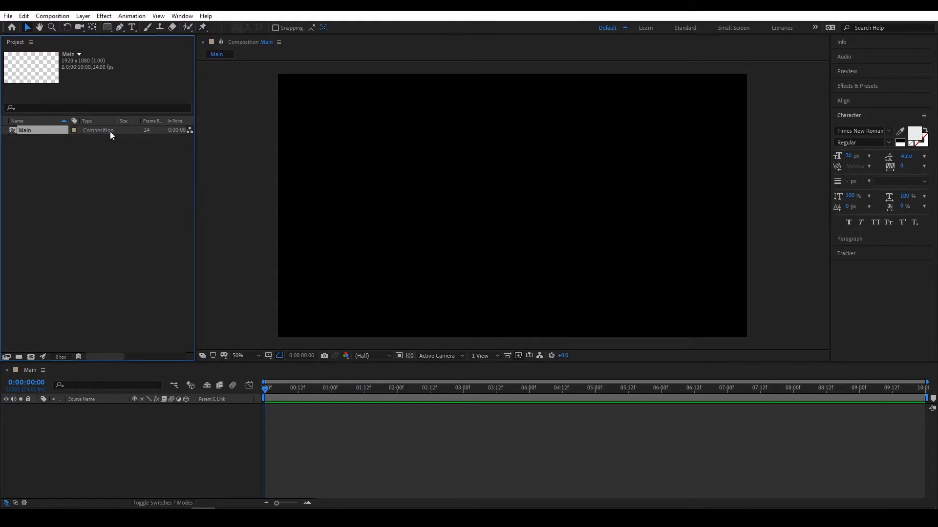
Scrub through the empty Main timeline to its last frame and back to the start to examine its length
{"action": "left_click", "coordinate": [69, 444]}
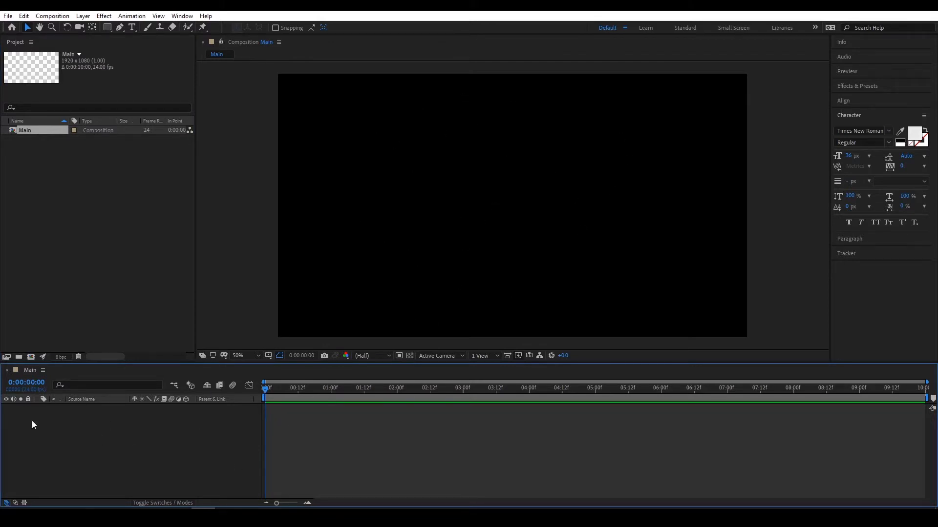
{"action": "left_click_drag", "start_coordinate": [21, 418], "coordinate": [230, 478]}
{"action": "left_click_drag", "start_coordinate": [919, 389], "coordinate": [925, 389]}
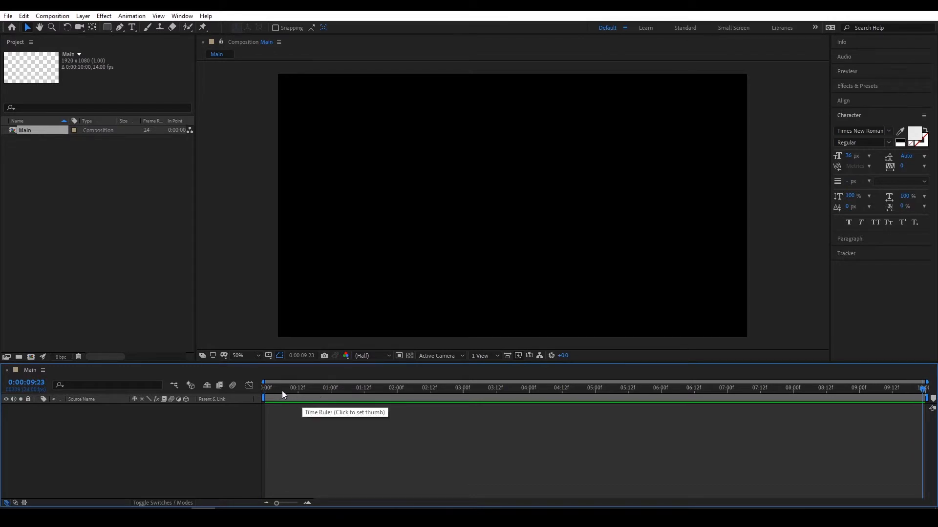
{"action": "left_click", "coordinate": [262, 389]}
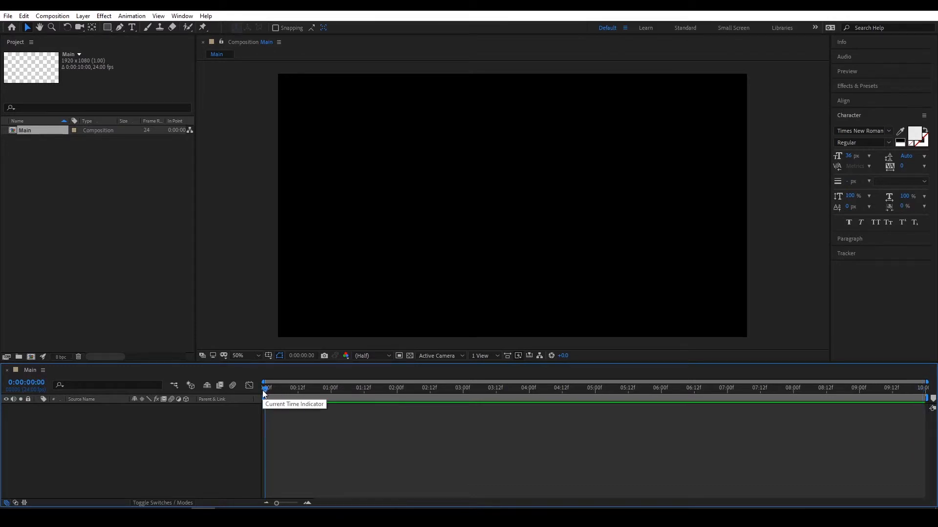
{"action": "left_click_drag", "start_coordinate": [265, 391], "coordinate": [926, 393]}
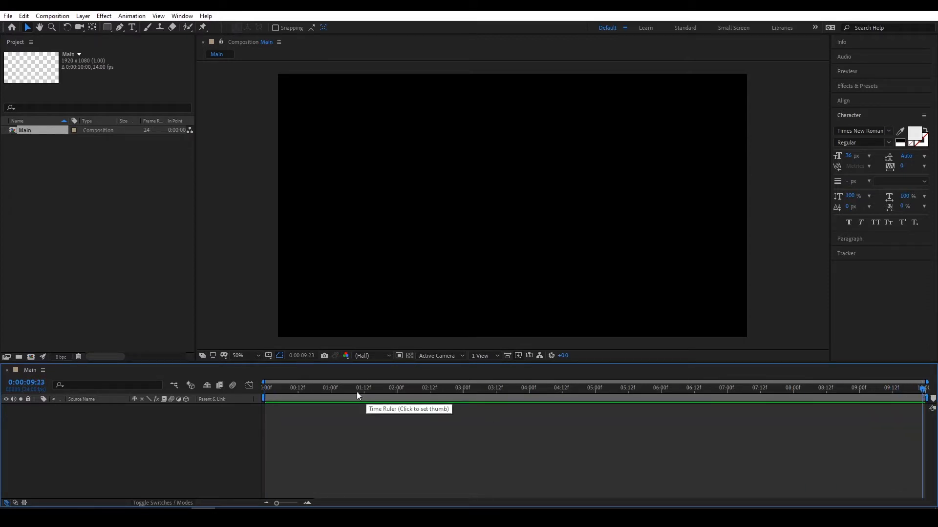
{"action": "left_click", "coordinate": [268, 391]}
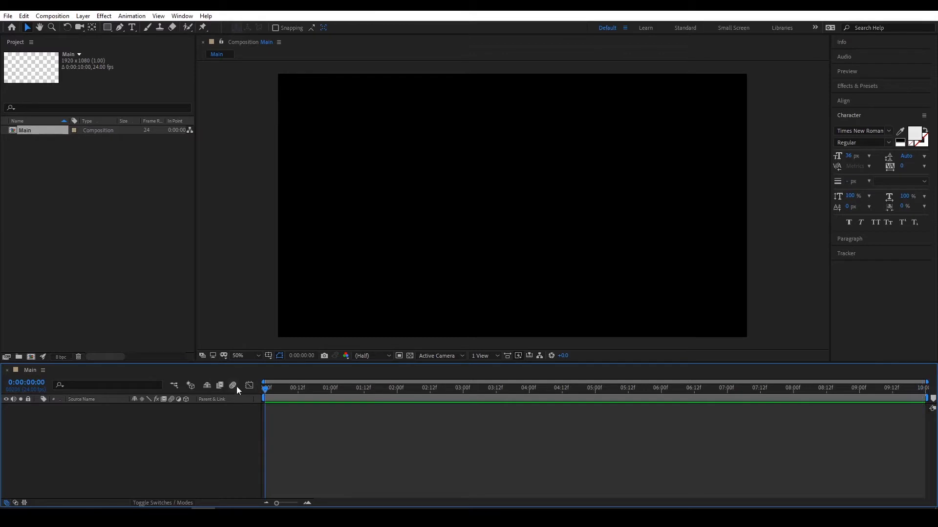
{"action": "mouse_move", "coordinate": [273, 391]}
{"action": "left_mouse_down"}
{"action": "mouse_move", "coordinate": [875, 414]}
{"action": "mouse_move", "coordinate": [338, 415]}
{"action": "mouse_move", "coordinate": [260, 390]}
{"action": "mouse_move", "coordinate": [879, 405]}
{"action": "mouse_move", "coordinate": [286, 375]}
{"action": "mouse_move", "coordinate": [264, 396]}
{"action": "mouse_move", "coordinate": [597, 402]}
{"action": "mouse_move", "coordinate": [262, 403]}
{"action": "left_mouse_up"}
{"action": "left_click_drag", "start_coordinate": [330, 389], "coordinate": [213, 355]}
Import idea.jpg from the idea folder into the project and leave it deselected
{"action": "left_click", "coordinate": [10, 18]}
{"action": "mouse_move", "coordinate": [111, 154]}
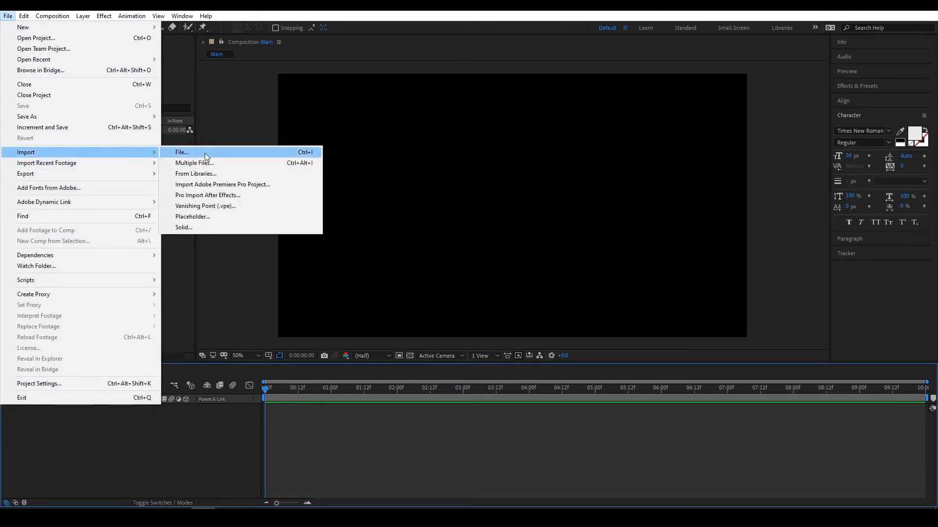
{"action": "left_click", "coordinate": [204, 153]}
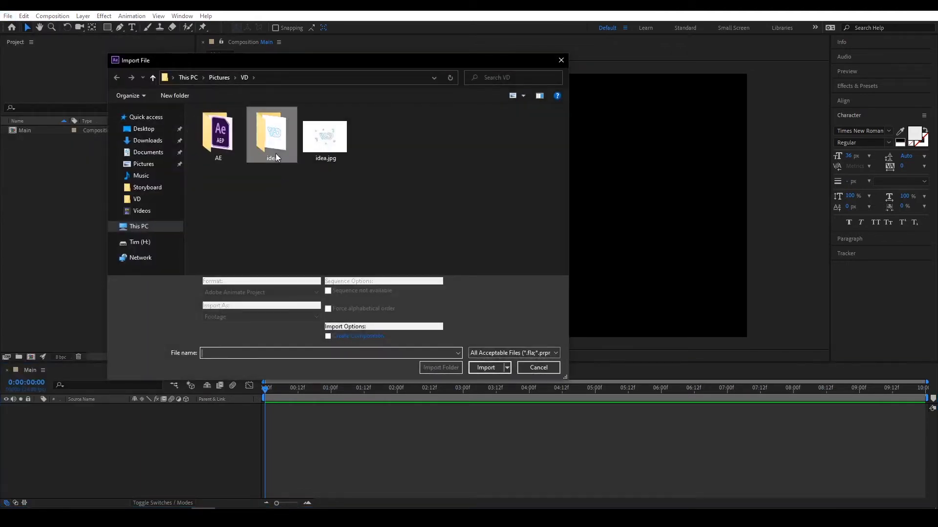
{"action": "double_click", "coordinate": [271, 136]}
{"action": "left_click", "coordinate": [218, 139]}
{"action": "left_click", "coordinate": [482, 365]}
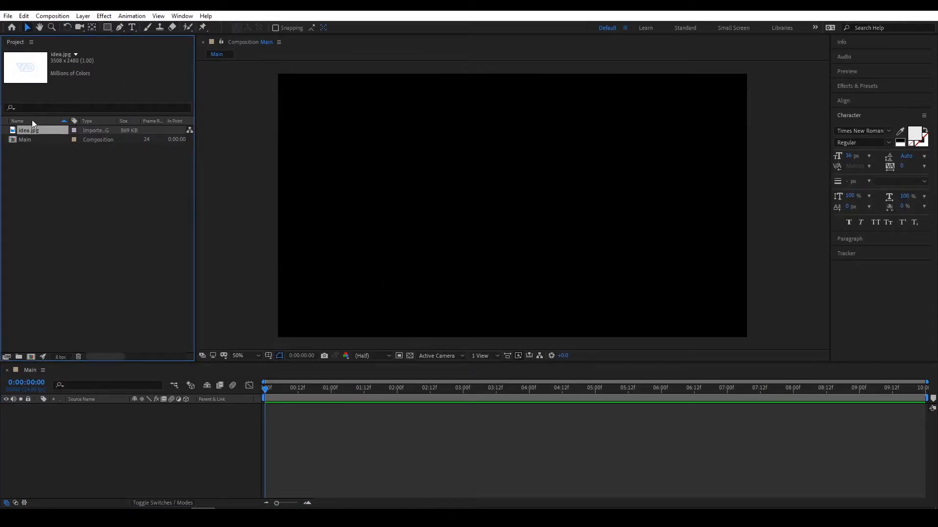
{"action": "mouse_move", "coordinate": [168, 335]}
{"action": "left_mouse_down"}
{"action": "mouse_move", "coordinate": [43, 192]}
{"action": "mouse_move", "coordinate": [12, 131]}
{"action": "left_mouse_up"}
{"action": "left_click", "coordinate": [143, 231]}
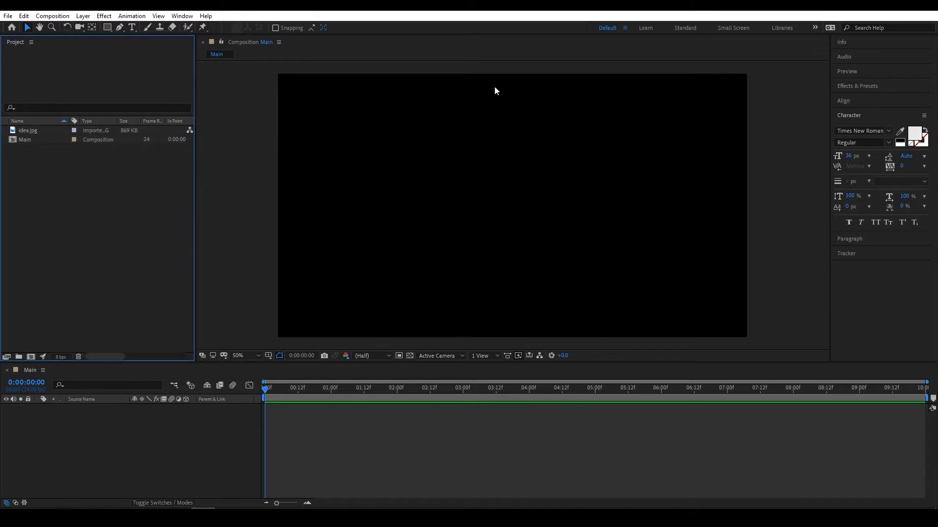
{"action": "left_click", "coordinate": [183, 16]}
{"action": "mouse_move", "coordinate": [228, 27]}
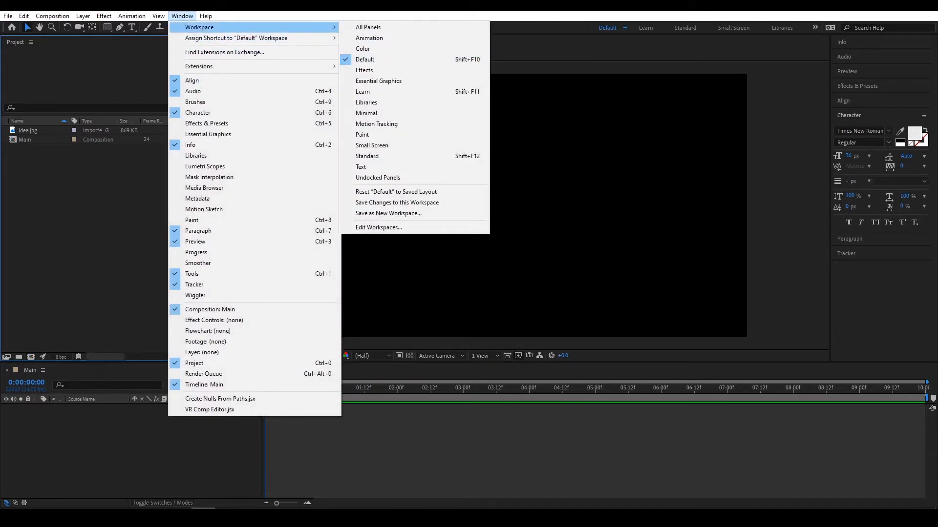
{"action": "key", "text": "Escape"}
{"action": "key", "text": "Escape"}
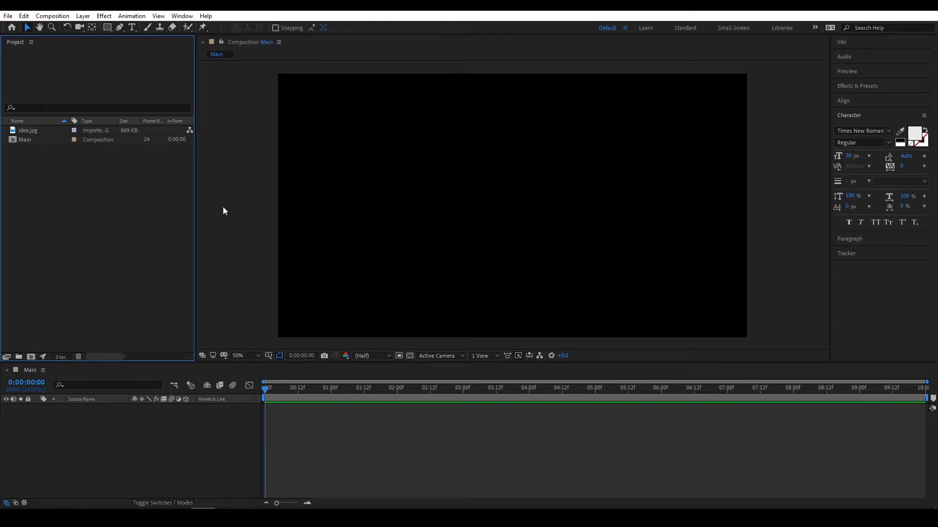
Close the Project panel and try to bring it back by reselecting the Default workspace
{"action": "left_click", "coordinate": [30, 42]}
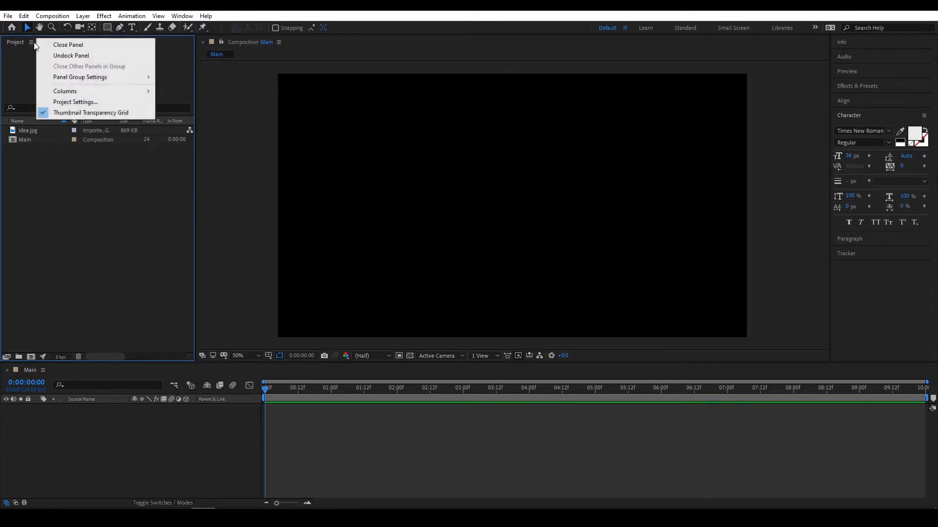
{"action": "left_click", "coordinate": [49, 45]}
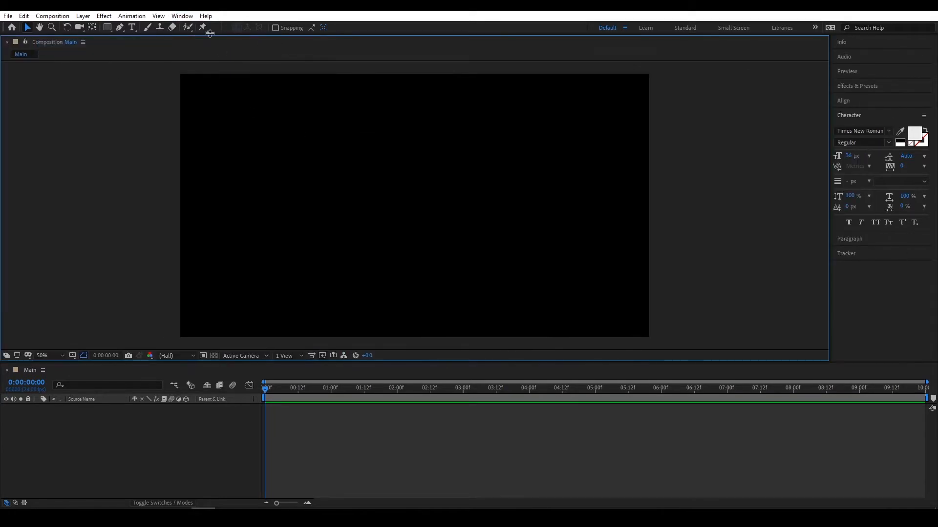
{"action": "left_click", "coordinate": [183, 16]}
{"action": "mouse_move", "coordinate": [195, 71]}
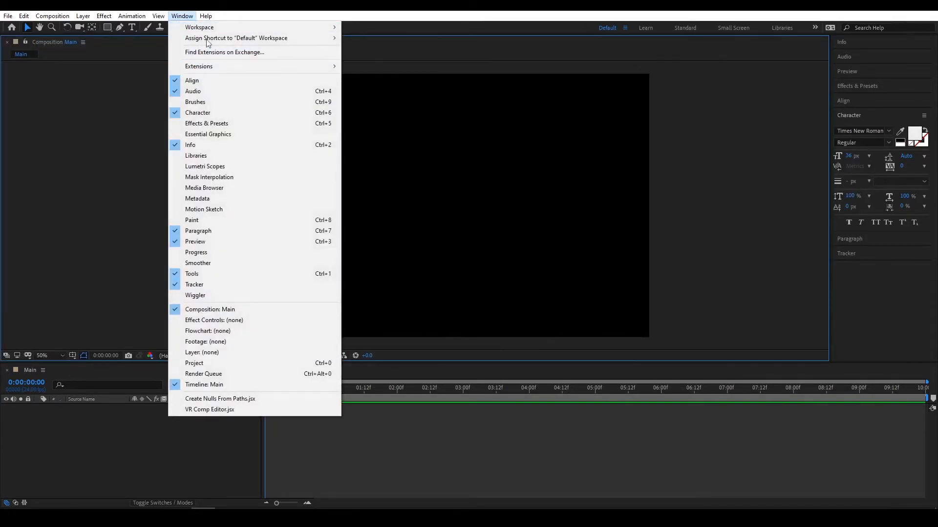
{"action": "left_click", "coordinate": [385, 59]}
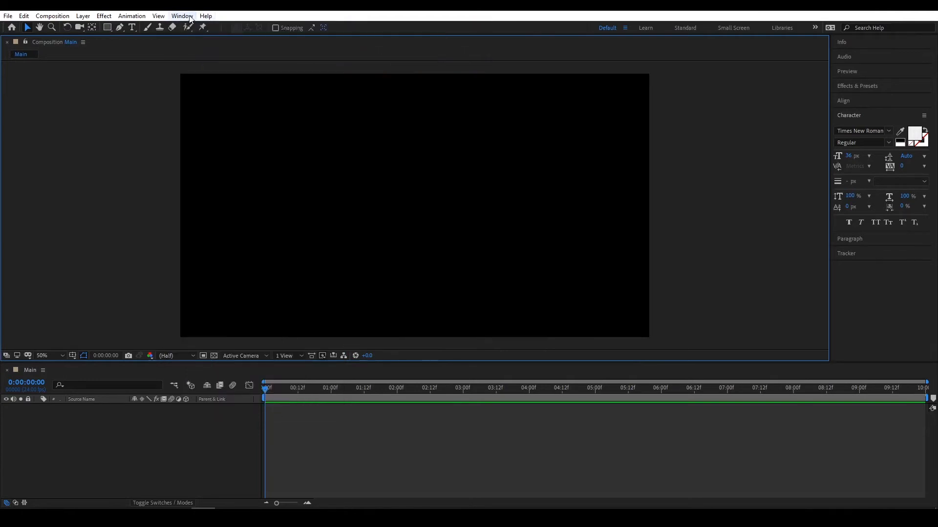
Reset the Default workspace to its saved layout
{"action": "left_click", "coordinate": [182, 15]}
{"action": "mouse_move", "coordinate": [313, 32]}
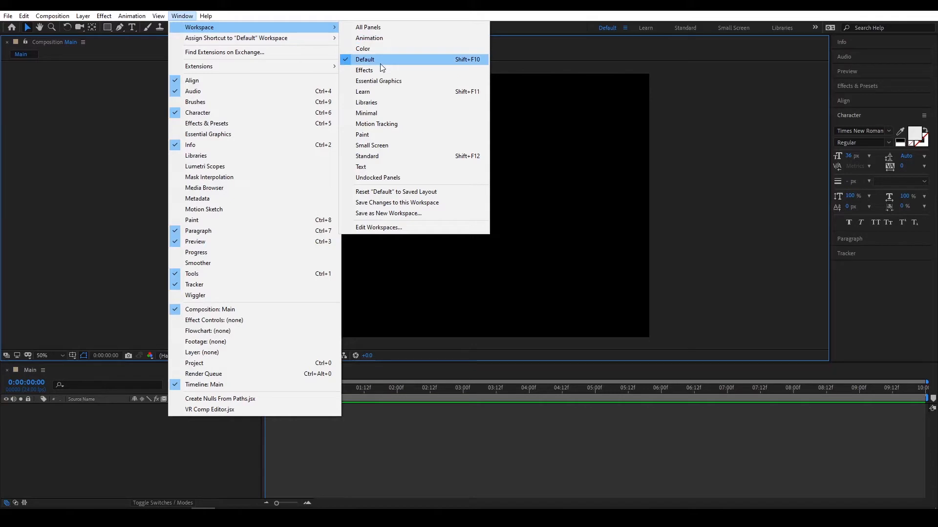
{"action": "left_click", "coordinate": [411, 193]}
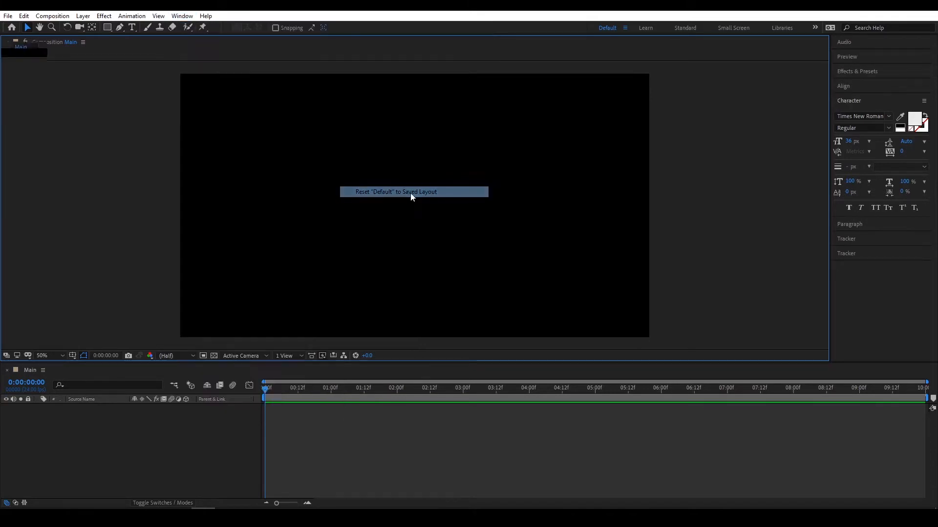
Close the Project panel and show it again on its own, without resetting the workspace
{"action": "left_click", "coordinate": [17, 43]}
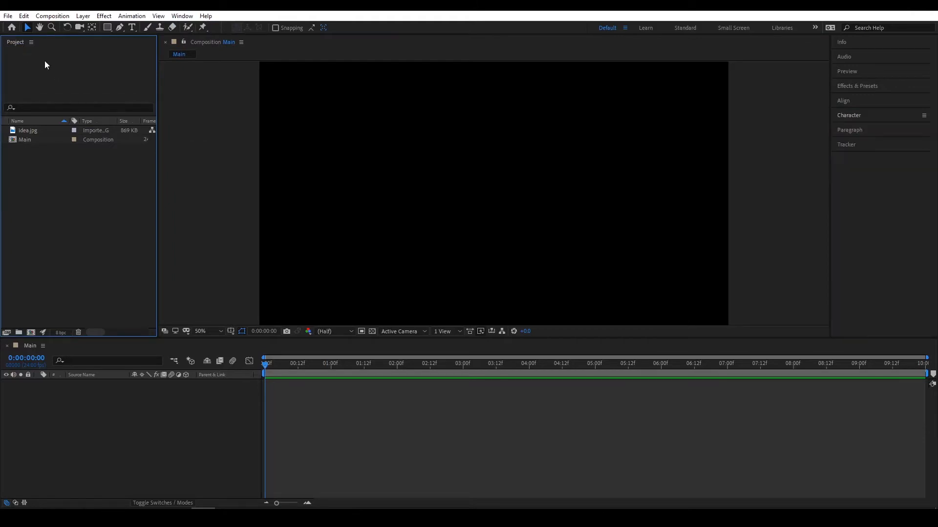
{"action": "left_click", "coordinate": [31, 42]}
{"action": "left_click", "coordinate": [68, 44]}
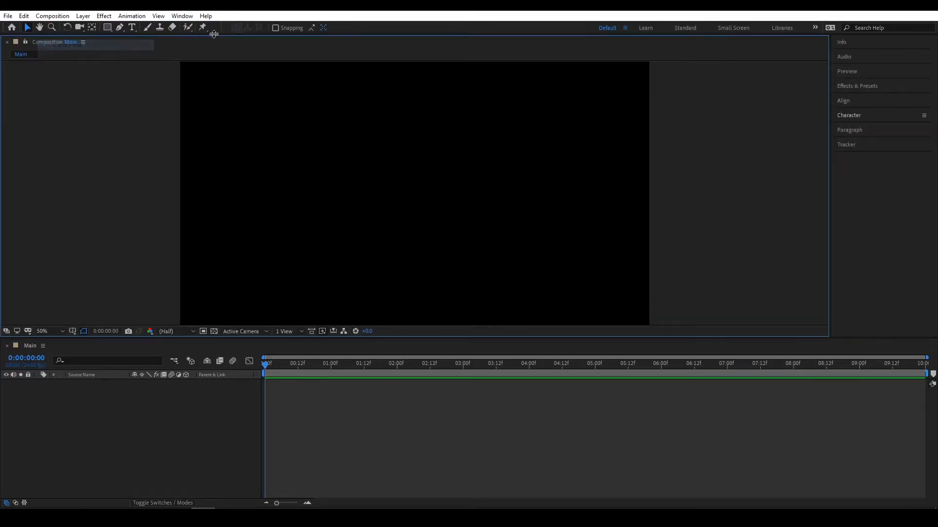
{"action": "left_click", "coordinate": [182, 15]}
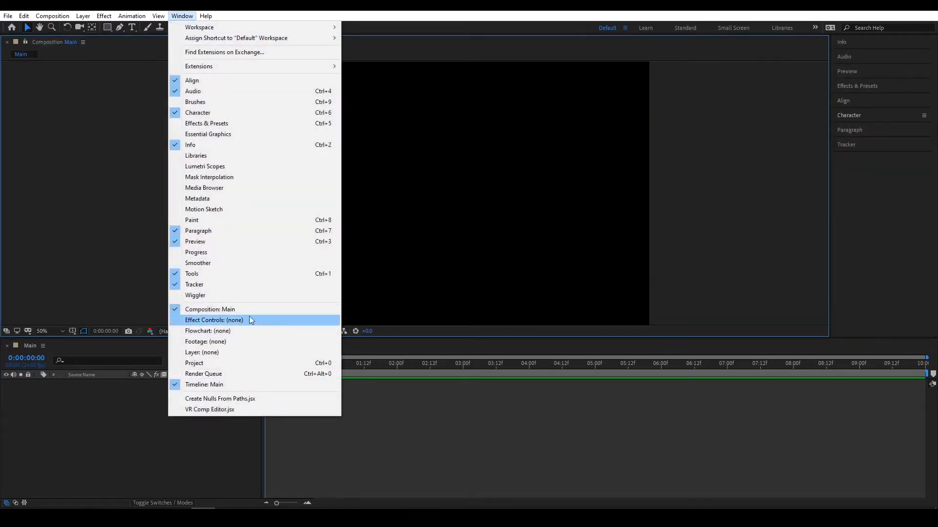
{"action": "left_click", "coordinate": [227, 363]}
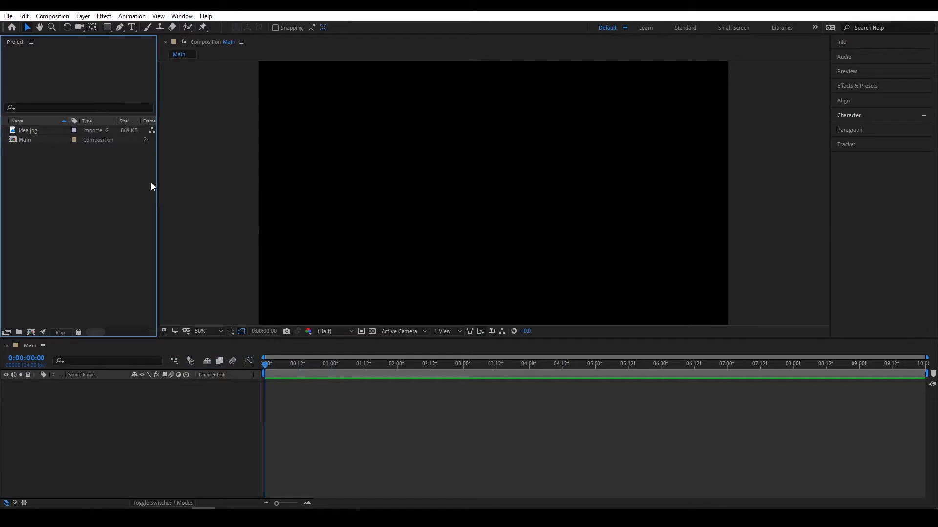
Widen the Project panel and add idea.jpg to the Main composition as a layer
{"action": "left_click_drag", "start_coordinate": [158, 186], "coordinate": [202, 186]}
{"action": "left_click", "coordinate": [27, 131]}
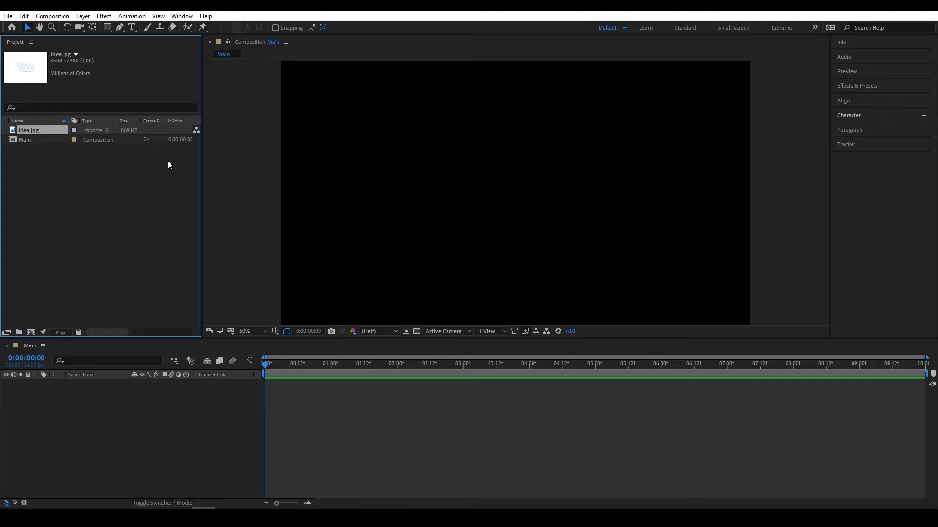
{"action": "left_click_drag", "start_coordinate": [94, 157], "coordinate": [116, 418]}
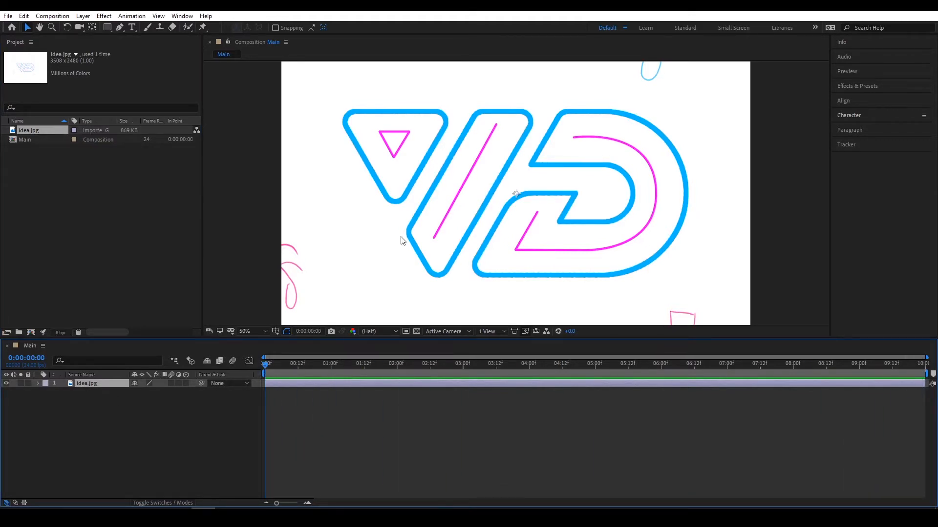
Set the idea.jpg layer's scale to 60% and collapse its properties
{"action": "left_click", "coordinate": [81, 394]}
{"action": "left_click", "coordinate": [85, 384]}
{"action": "key", "text": "s"}
{"action": "left_click_drag", "start_coordinate": [146, 392], "coordinate": [127, 394]}
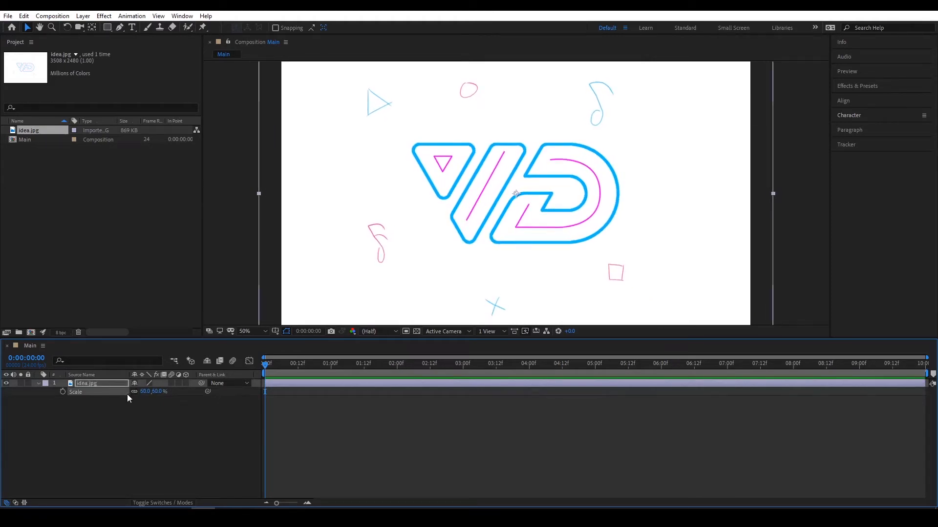
{"action": "left_click", "coordinate": [38, 384]}
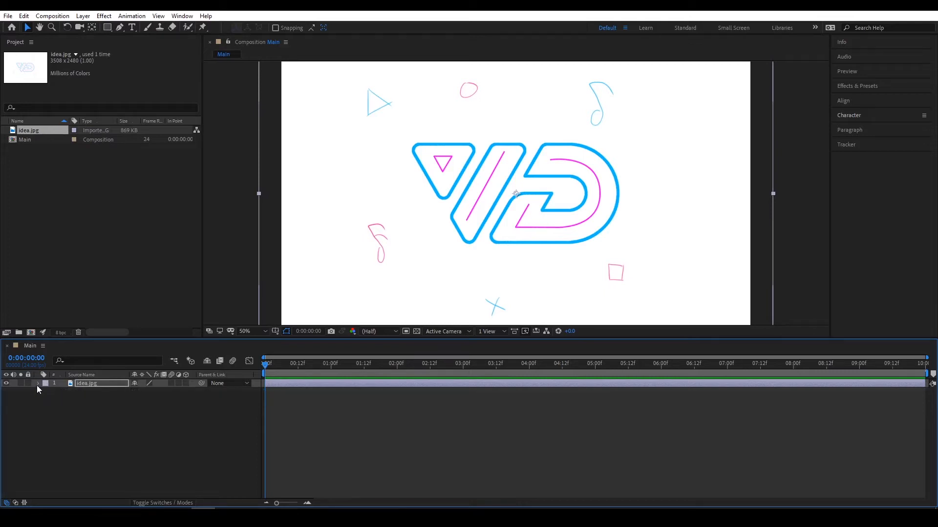
Try to move the idea.jpg image in the viewer while its layer is locked, and unlock it again
{"action": "left_click", "coordinate": [28, 384]}
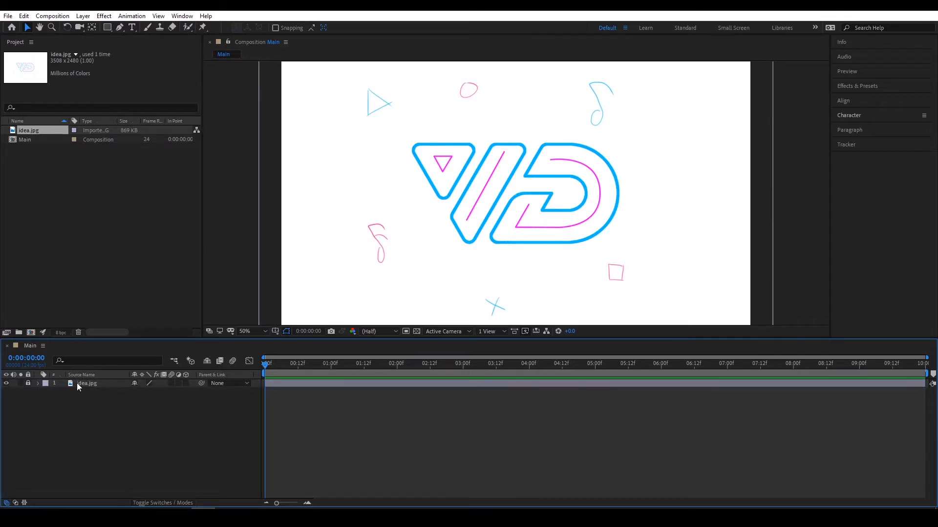
{"action": "left_click_drag", "start_coordinate": [455, 199], "coordinate": [536, 203]}
{"action": "left_click", "coordinate": [28, 383]}
Set the idea.jpg layer's scale to 51%
{"action": "key", "text": "comma"}
{"action": "left_click", "coordinate": [84, 383]}
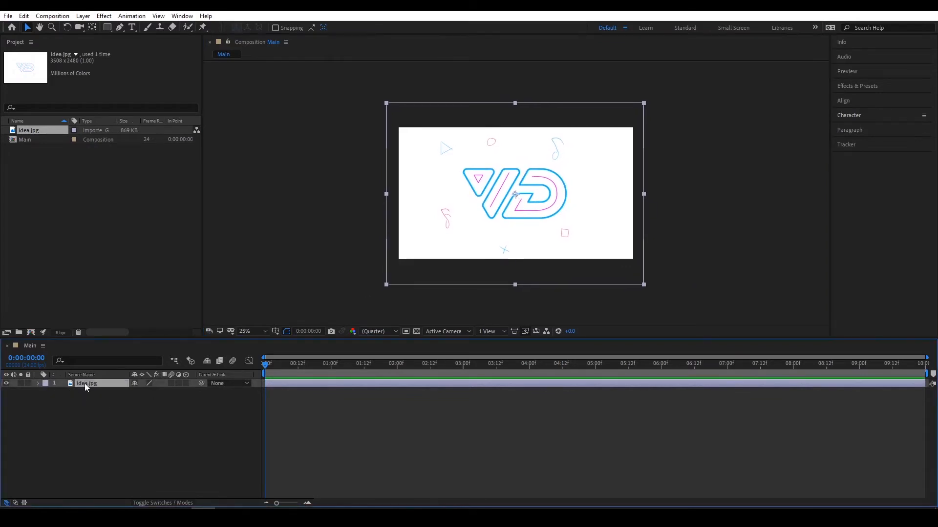
{"action": "key", "text": "s"}
{"action": "left_click_drag", "start_coordinate": [145, 394], "coordinate": [140, 391]}
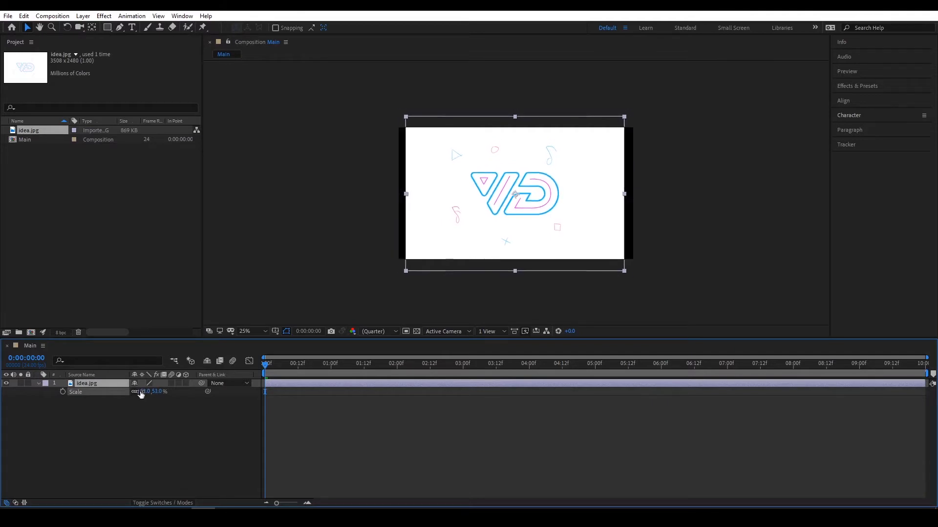
Move the idea.jpg image slightly upward in the frame and lock its layer
{"action": "left_click", "coordinate": [529, 234]}
{"action": "left_click", "coordinate": [29, 384]}
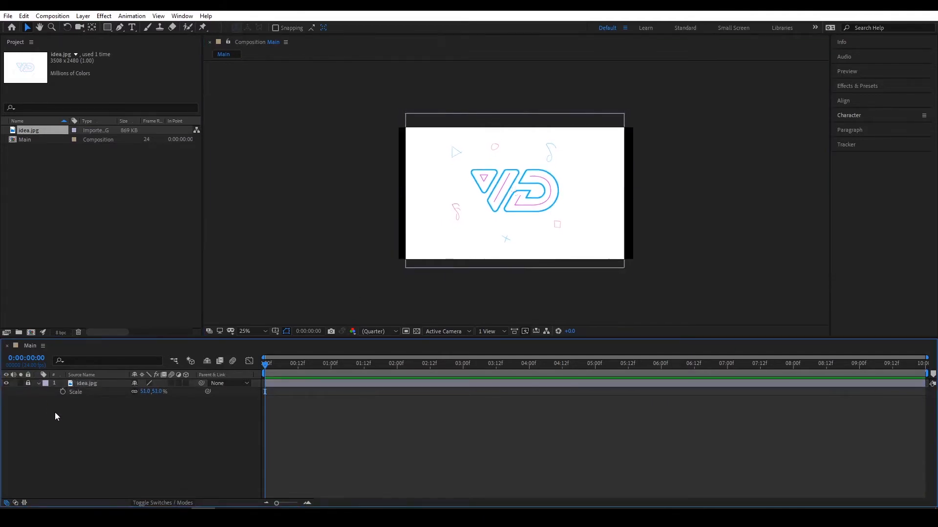
{"action": "scroll", "coordinate": [461, 189], "scroll_direction": "up", "scroll_amount": 2}
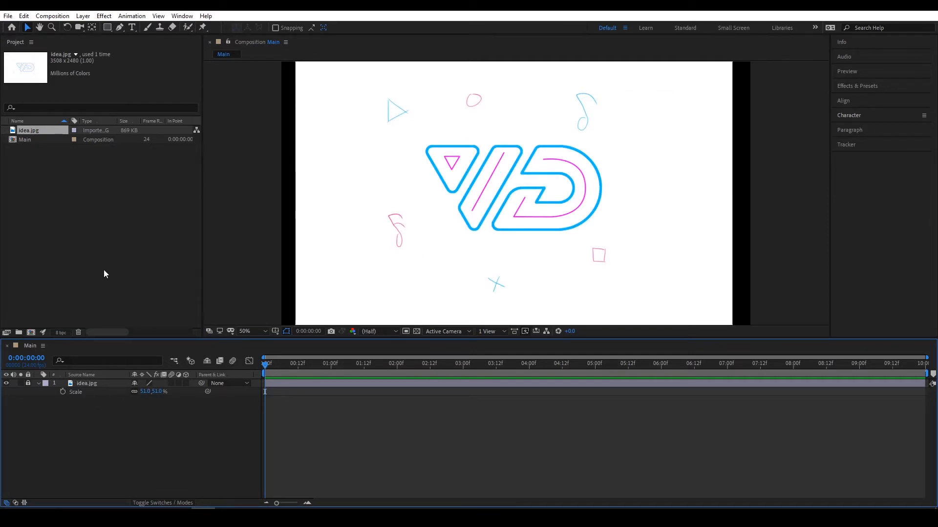
Add an empty shape layer above idea.jpg in the Main composition
{"action": "left_click", "coordinate": [83, 15]}
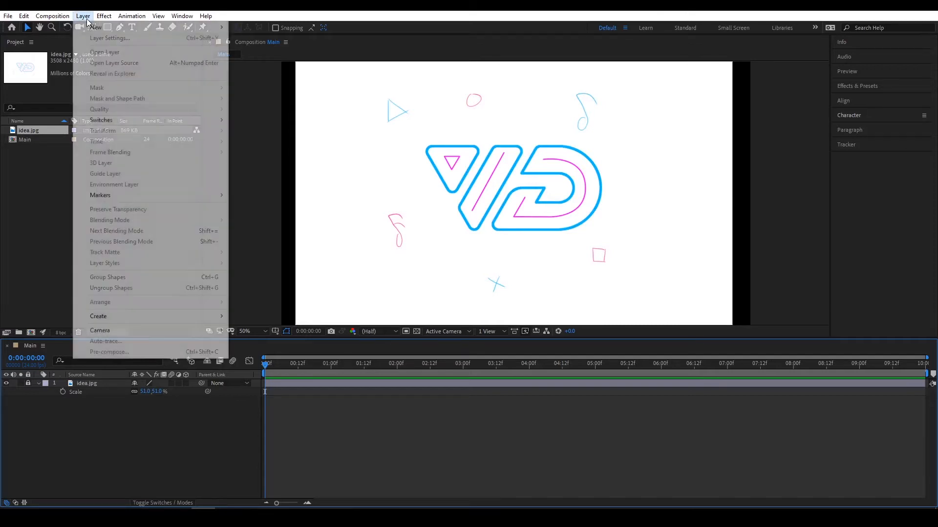
{"action": "mouse_move", "coordinate": [93, 28]}
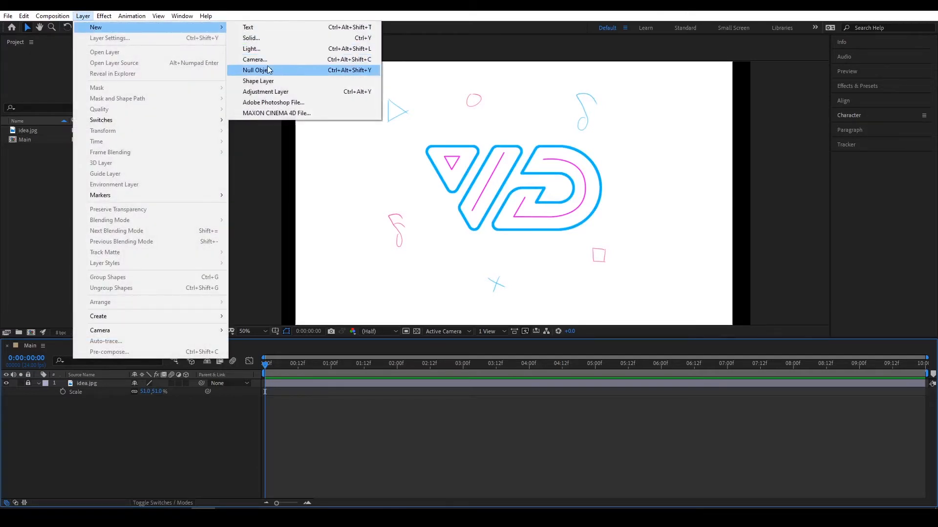
{"action": "left_click", "coordinate": [269, 81]}
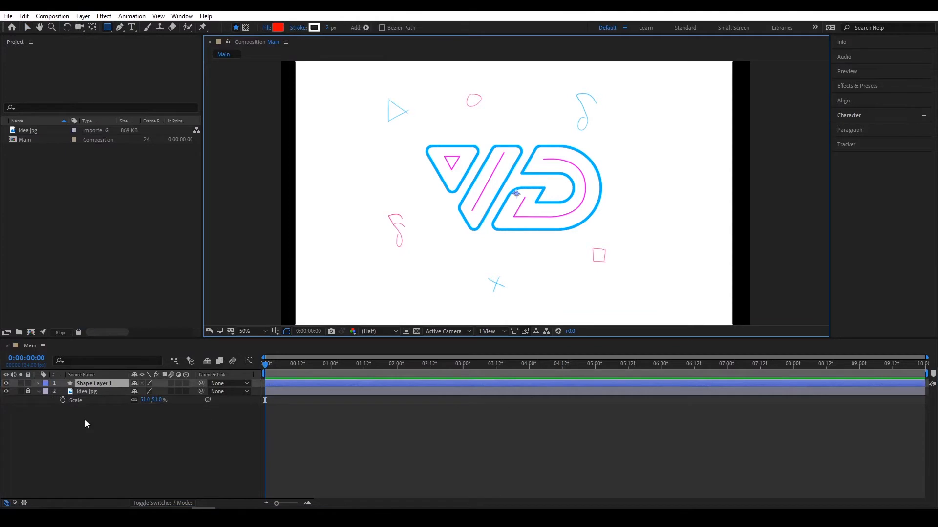
{"action": "right_click", "coordinate": [117, 443]}
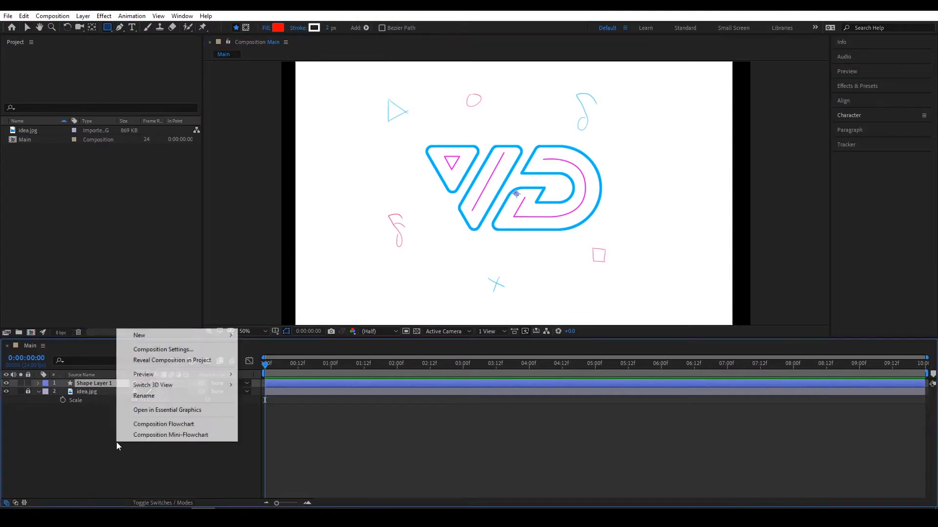
{"action": "mouse_move", "coordinate": [165, 335]}
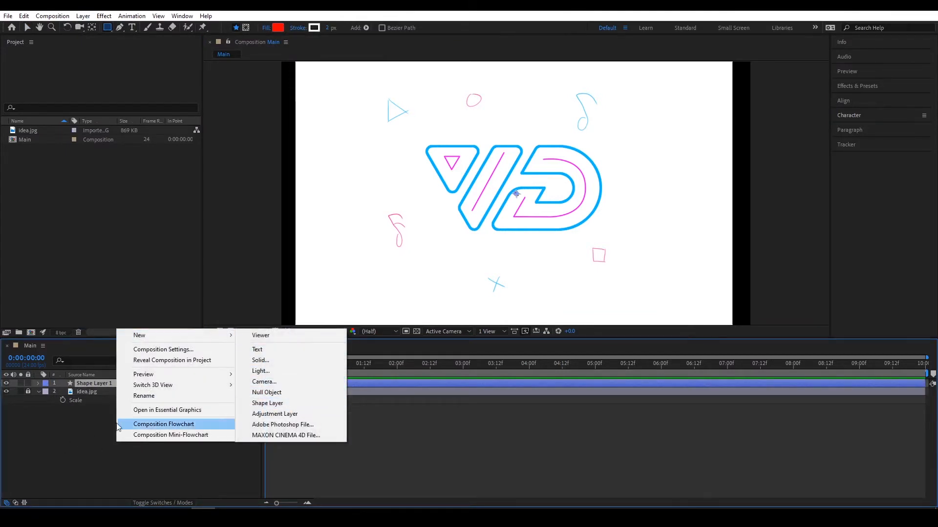
{"action": "left_click", "coordinate": [68, 432]}
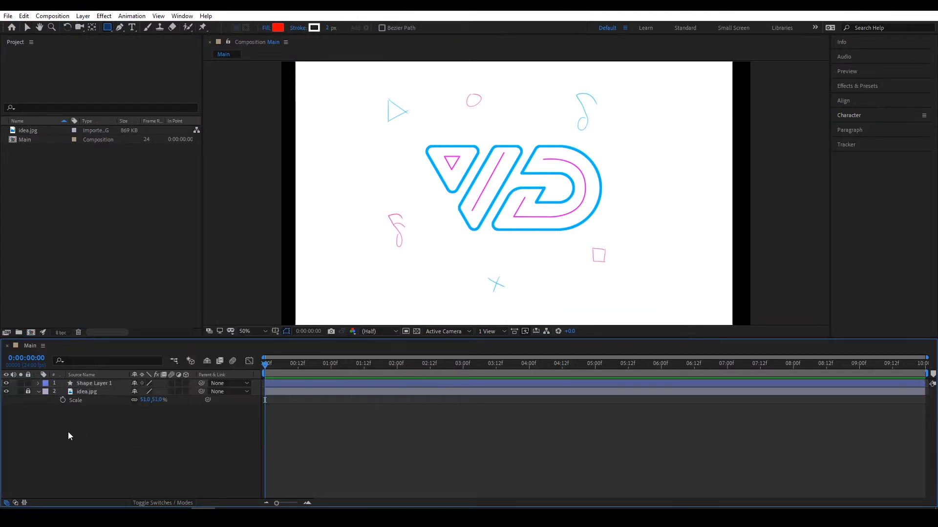
Delete the empty shape layer from the Main composition
{"action": "left_click", "coordinate": [85, 385]}
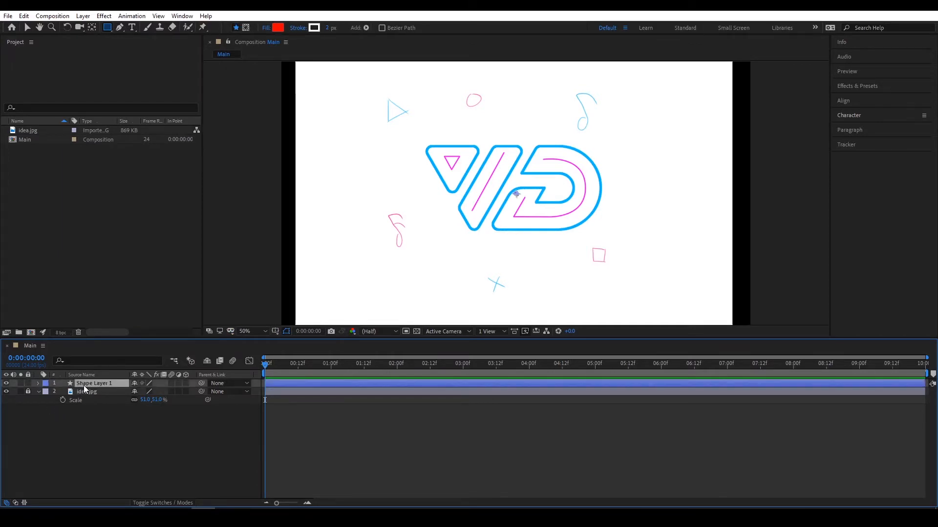
{"action": "left_click", "coordinate": [120, 27]}
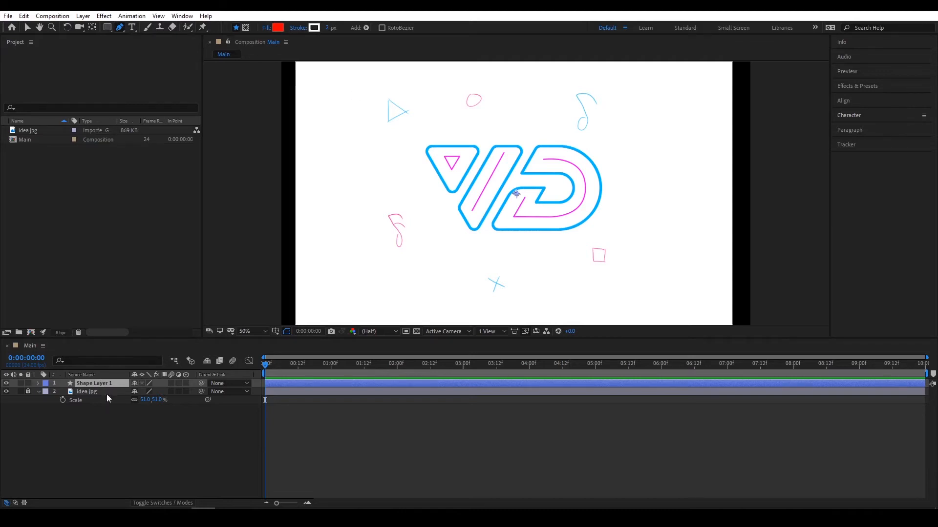
{"action": "left_click", "coordinate": [108, 382]}
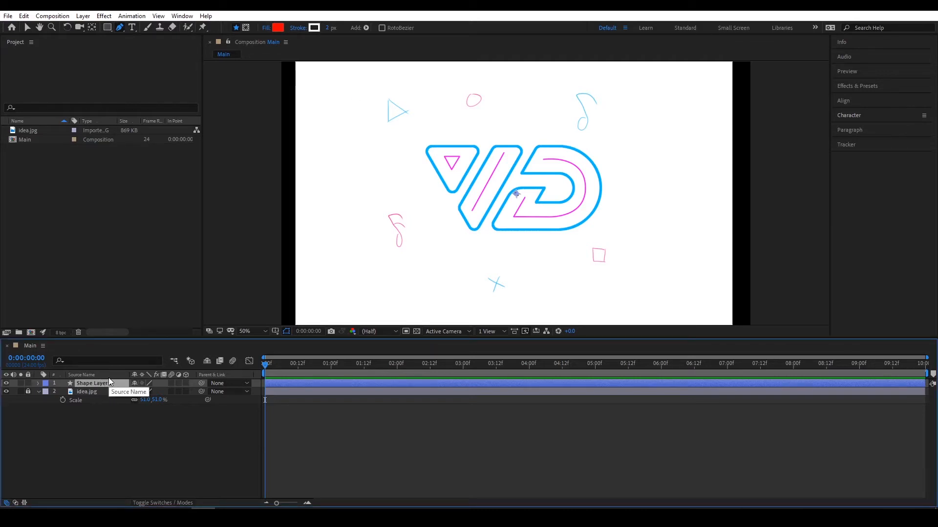
{"action": "key", "text": "Delete"}
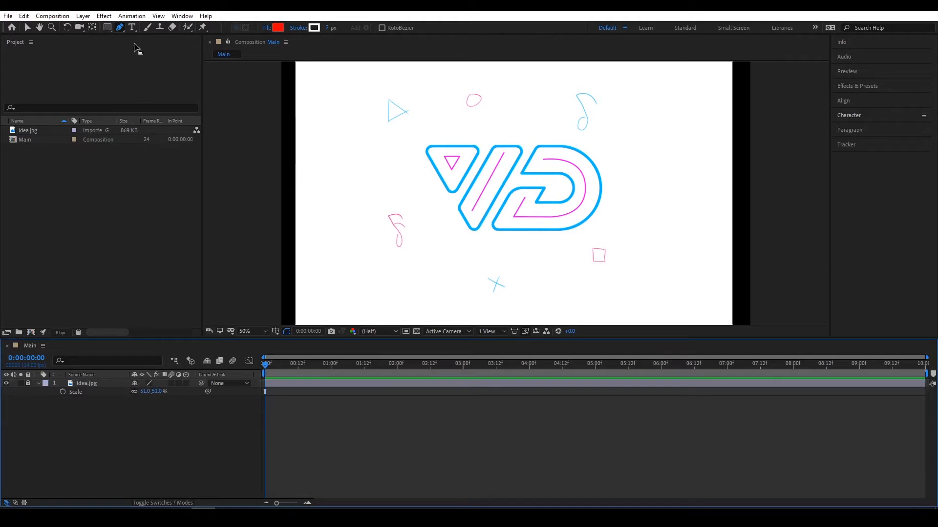
Activate the Pen tool and set its fill to None
{"action": "left_click", "coordinate": [120, 28]}
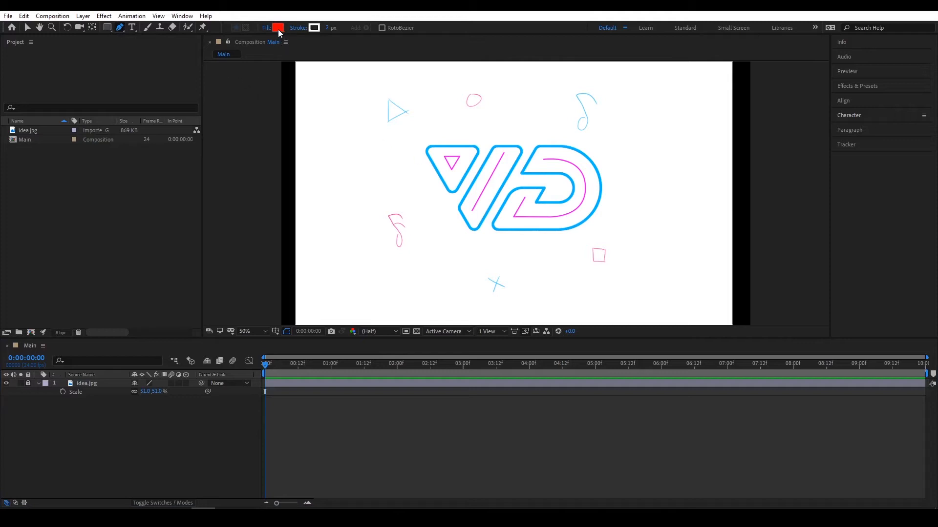
{"action": "left_click", "coordinate": [266, 28]}
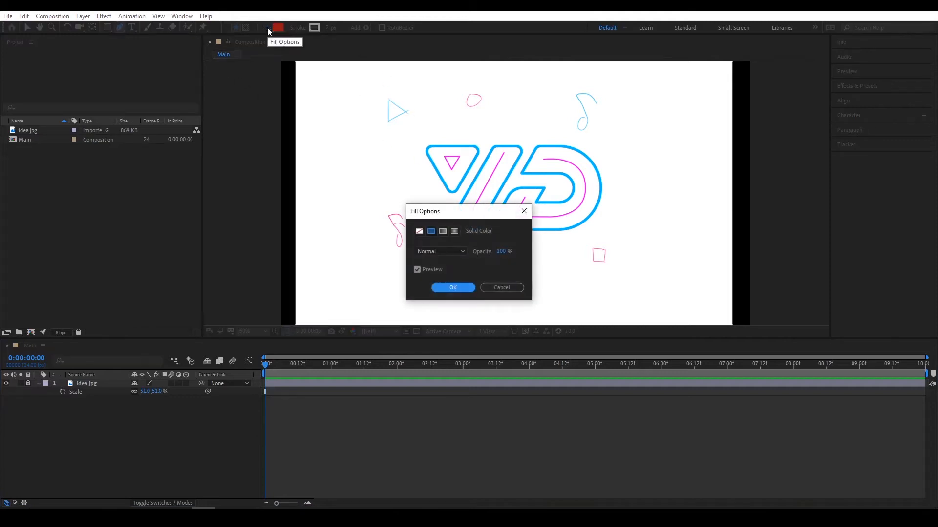
{"action": "left_click", "coordinate": [501, 288]}
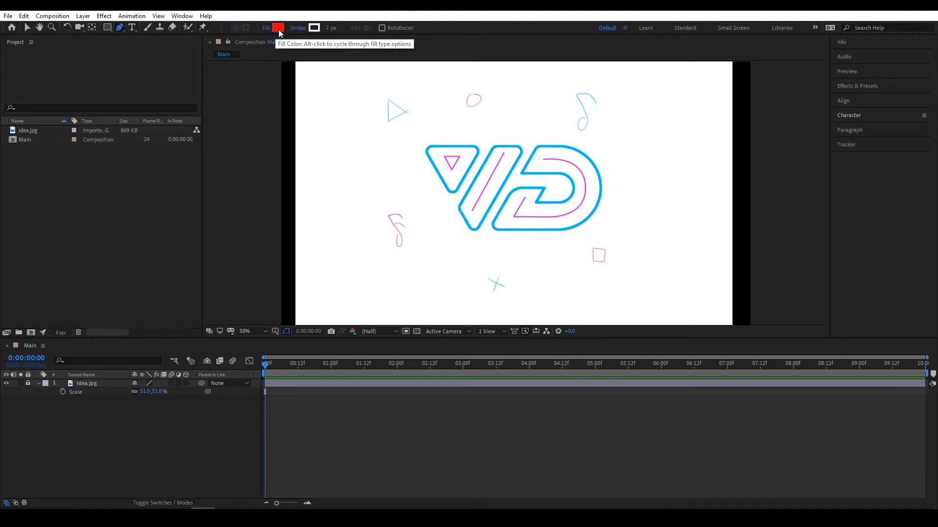
{"action": "left_click", "coordinate": [265, 27]}
{"action": "left_click", "coordinate": [420, 232]}
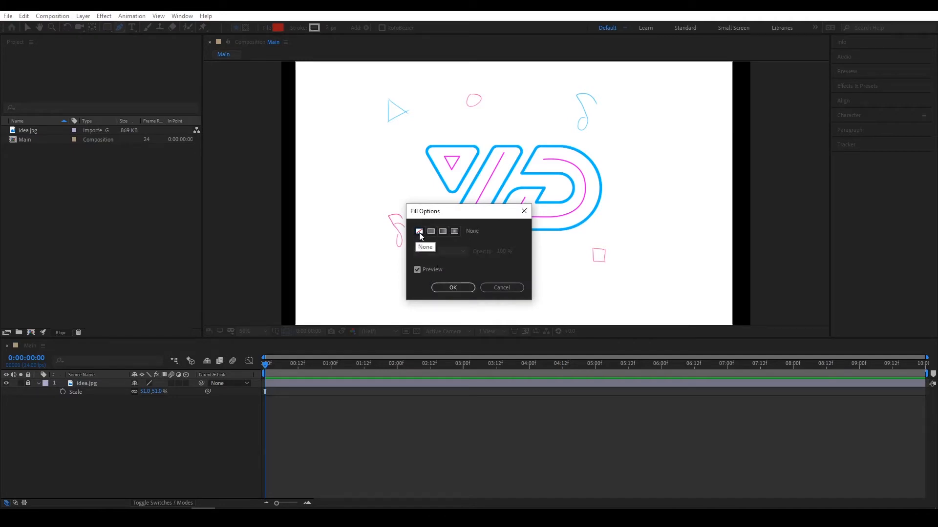
{"action": "left_click", "coordinate": [452, 287]}
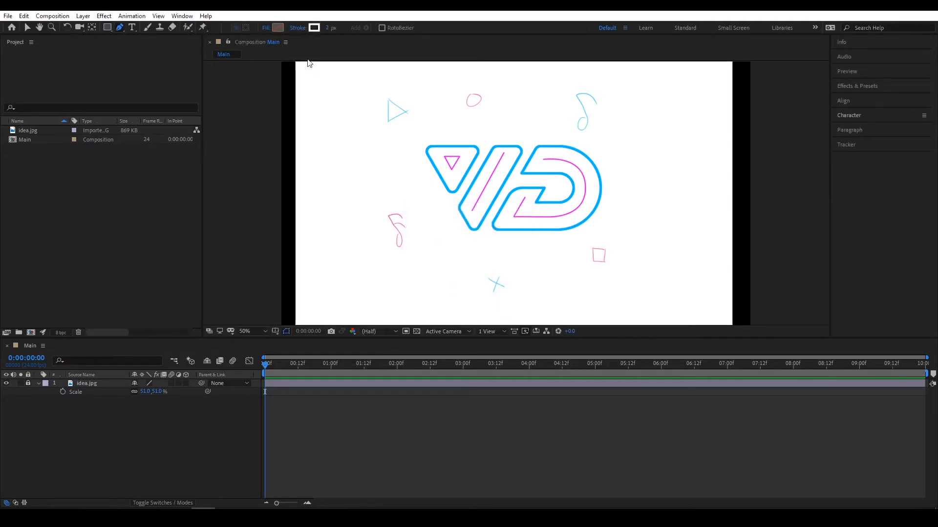
Set the Pen tool's stroke to a bright blue with a width of 10 px
{"action": "left_click", "coordinate": [314, 28]}
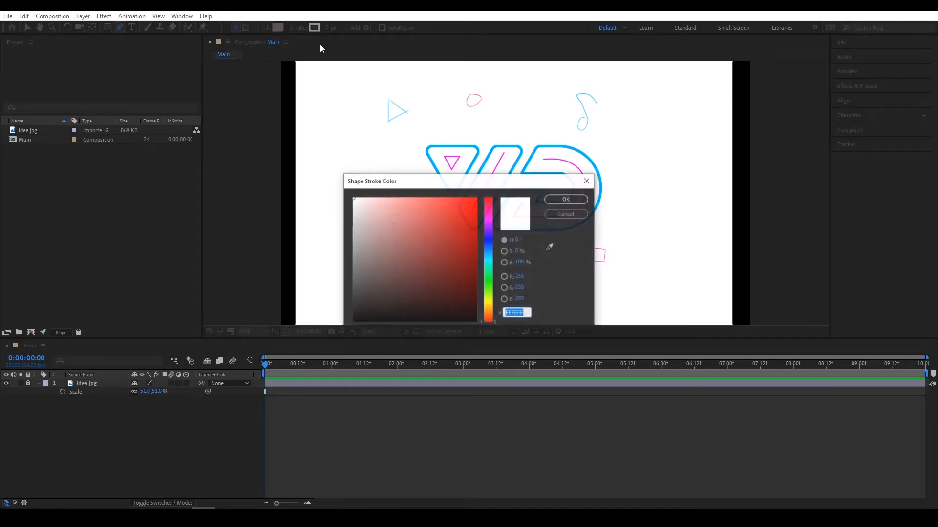
{"action": "left_click", "coordinate": [489, 252]}
{"action": "left_click", "coordinate": [468, 205]}
{"action": "left_click", "coordinate": [566, 200]}
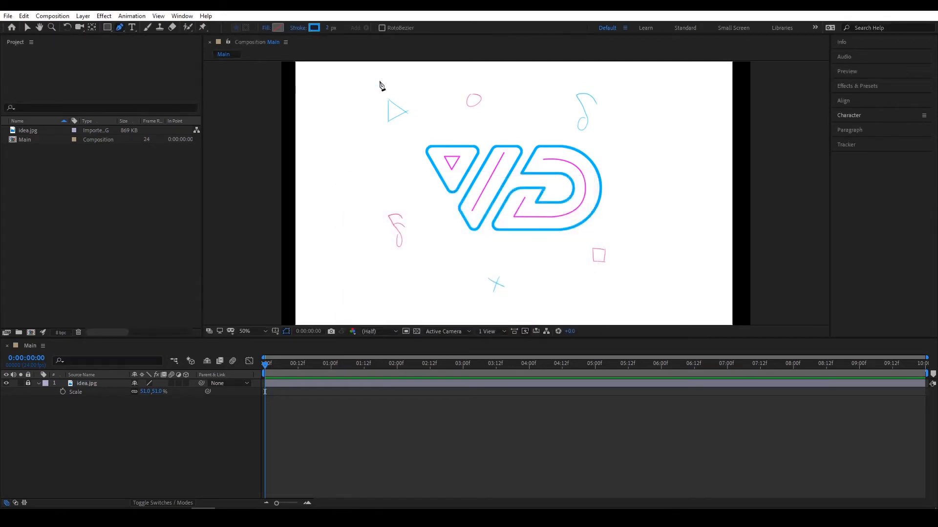
{"action": "left_click", "coordinate": [329, 29]}
{"action": "type", "text": "10"}
{"action": "key", "text": "Return"}
Examine the logo in the reference image at 100% zoom, panning around it and returning to the Pen tool
{"action": "key", "text": "slash"}
{"action": "scroll", "coordinate": [471, 213], "scroll_direction": "down", "scroll_amount": 1}
{"action": "scroll", "coordinate": [470, 211], "scroll_direction": "up", "scroll_amount": 1}
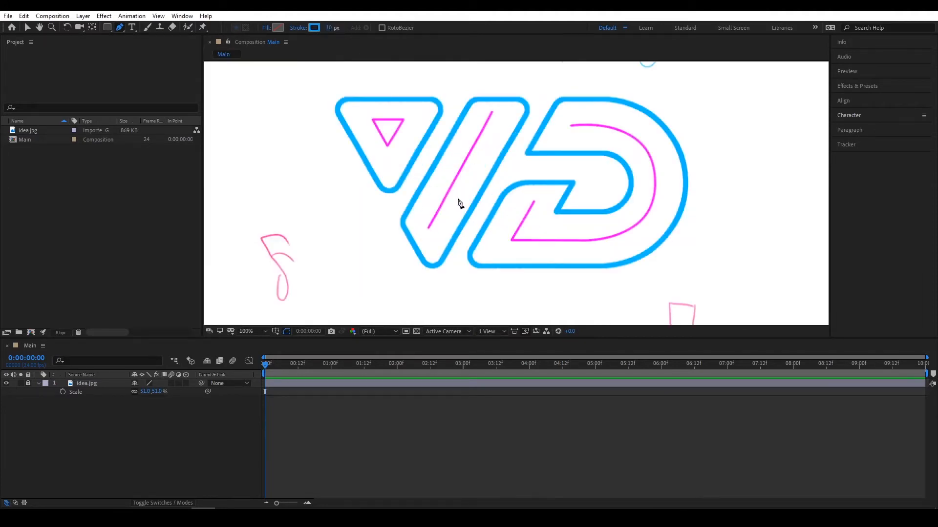
{"action": "scroll", "coordinate": [466, 209], "scroll_direction": "down", "scroll_amount": 3}
{"action": "scroll", "coordinate": [462, 205], "scroll_direction": "up", "scroll_amount": 4}
{"action": "scroll", "coordinate": [460, 205], "scroll_direction": "down", "scroll_amount": 2}
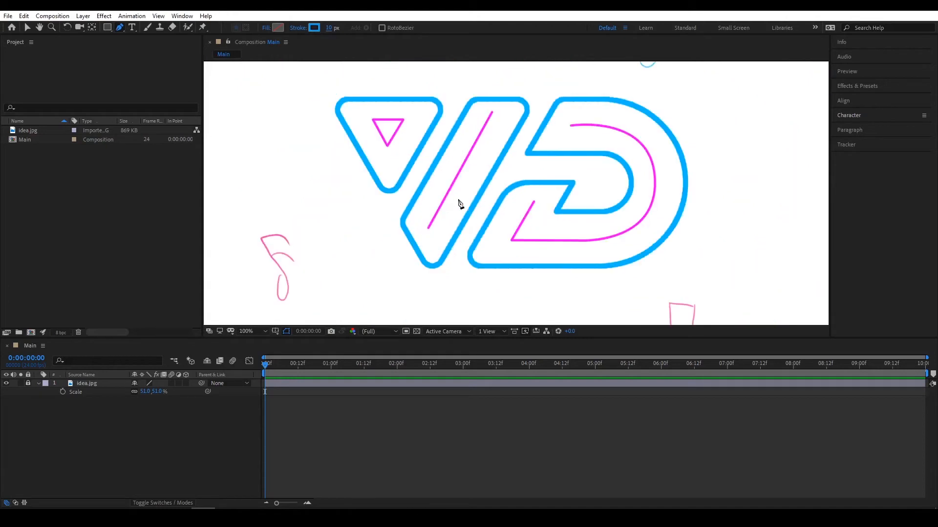
{"action": "key", "text": "h"}
{"action": "mouse_move", "coordinate": [440, 203]}
{"action": "left_mouse_down"}
{"action": "mouse_move", "coordinate": [418, 209]}
{"action": "mouse_move", "coordinate": [498, 157]}
{"action": "mouse_move", "coordinate": [442, 168]}
{"action": "mouse_move", "coordinate": [429, 215]}
{"action": "left_mouse_up"}
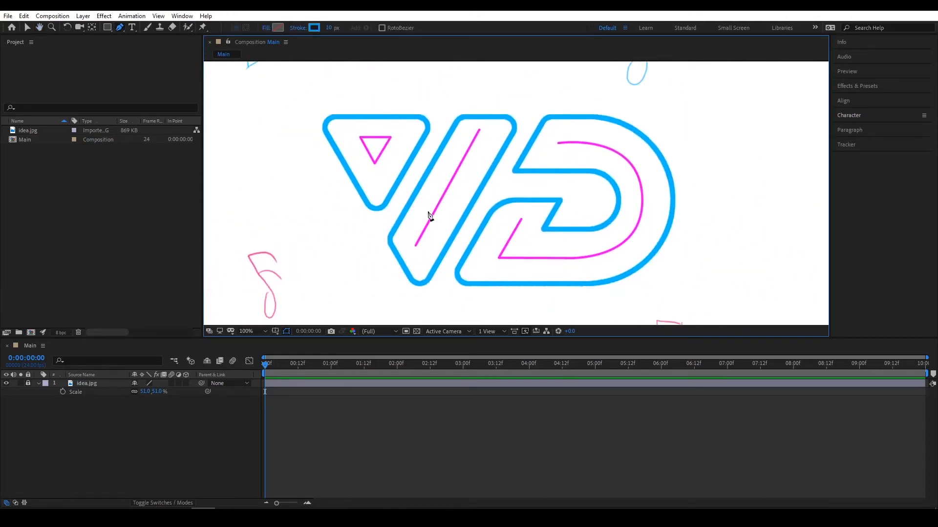
{"action": "mouse_move", "coordinate": [442, 185]}
{"action": "left_mouse_down"}
{"action": "mouse_move", "coordinate": [432, 234]}
{"action": "mouse_move", "coordinate": [494, 200]}
{"action": "mouse_move", "coordinate": [368, 176]}
{"action": "mouse_move", "coordinate": [459, 202]}
{"action": "mouse_move", "coordinate": [410, 216]}
{"action": "left_mouse_up"}
{"action": "key", "text": "g"}
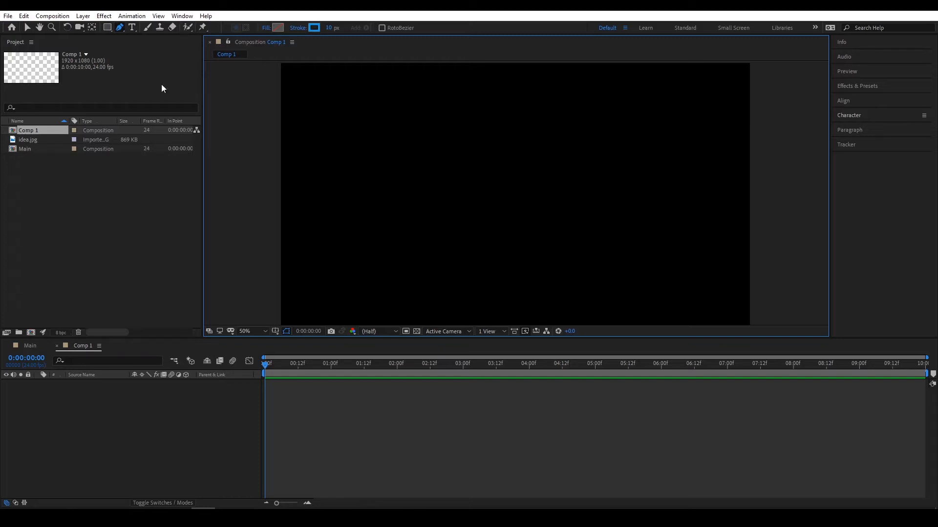
Draw an open wavy path with four smooth curve points in the empty Comp 1 using the Pen tool, curling back over its last bend
{"action": "left_click", "coordinate": [120, 32]}
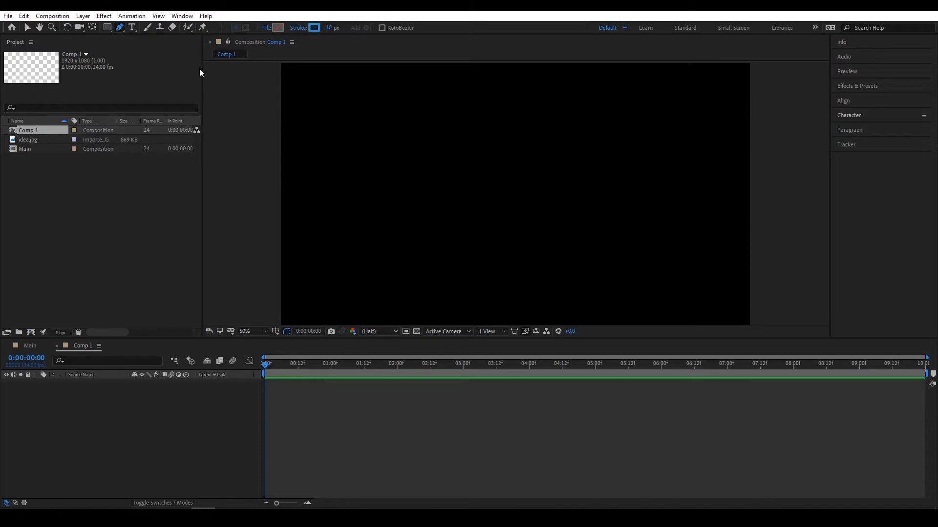
{"action": "left_click", "coordinate": [387, 215]}
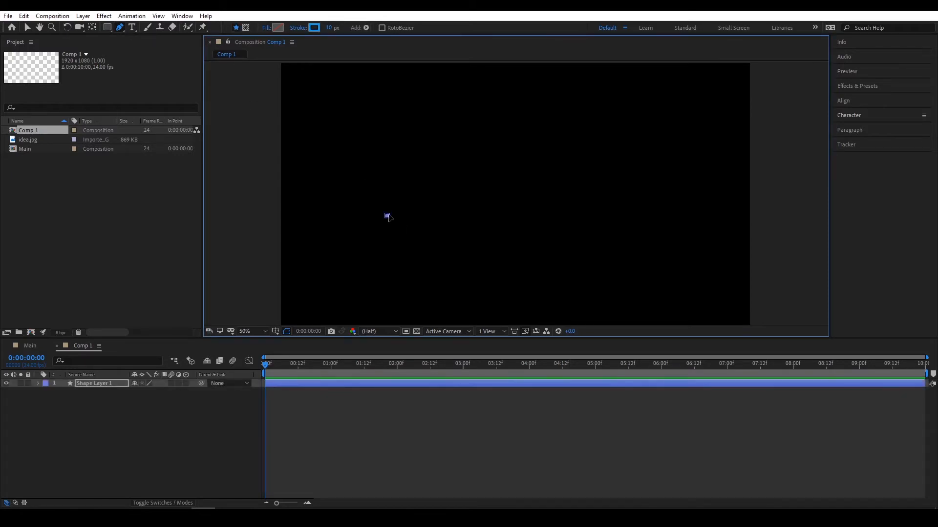
{"action": "mouse_move", "coordinate": [386, 215]}
{"action": "left_mouse_down"}
{"action": "mouse_move", "coordinate": [396, 200]}
{"action": "mouse_move", "coordinate": [428, 200]}
{"action": "mouse_move", "coordinate": [424, 183]}
{"action": "mouse_move", "coordinate": [433, 196]}
{"action": "mouse_move", "coordinate": [412, 196]}
{"action": "mouse_move", "coordinate": [426, 185]}
{"action": "mouse_move", "coordinate": [429, 223]}
{"action": "mouse_move", "coordinate": [427, 190]}
{"action": "mouse_move", "coordinate": [419, 234]}
{"action": "mouse_move", "coordinate": [412, 185]}
{"action": "mouse_move", "coordinate": [401, 196]}
{"action": "mouse_move", "coordinate": [413, 188]}
{"action": "mouse_move", "coordinate": [409, 193]}
{"action": "left_mouse_up"}
{"action": "left_click", "coordinate": [494, 223]}
{"action": "left_click_drag", "start_coordinate": [495, 227], "coordinate": [522, 267]}
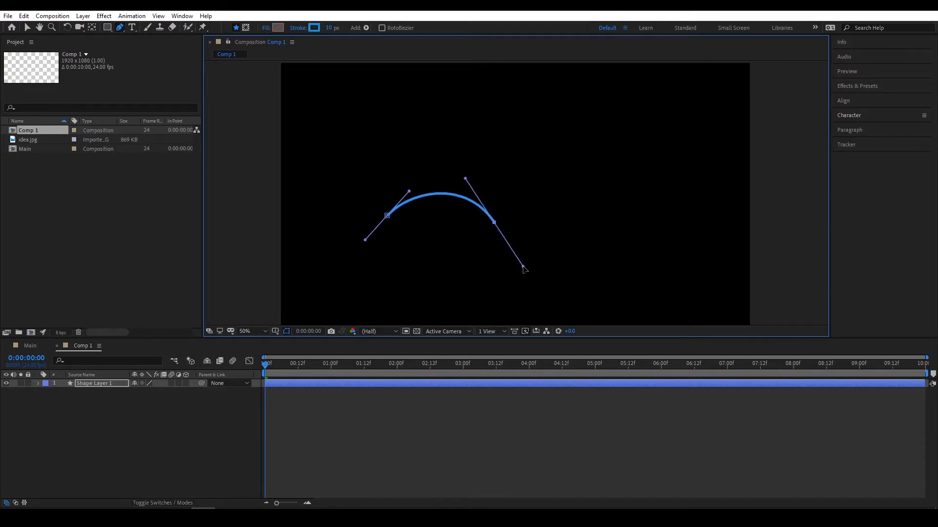
{"action": "left_click", "coordinate": [634, 226]}
{"action": "left_click_drag", "start_coordinate": [636, 228], "coordinate": [660, 175]}
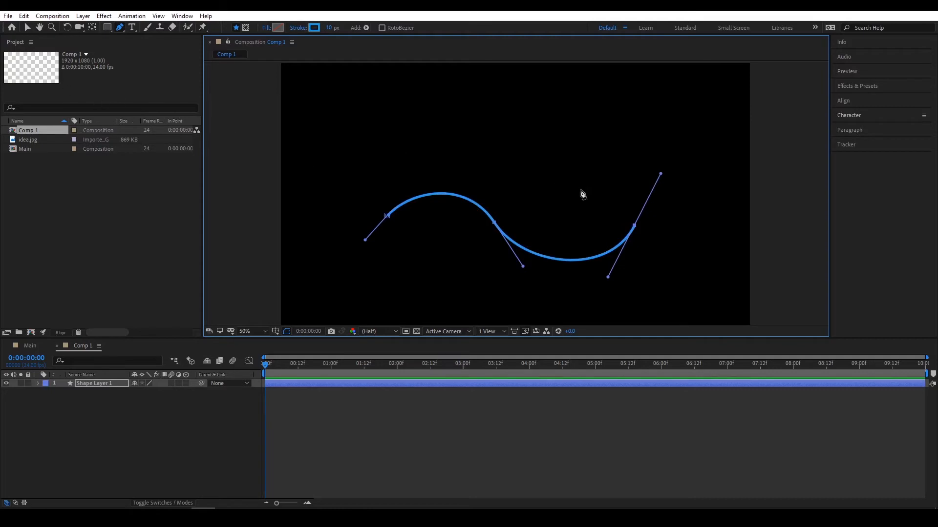
{"action": "left_click_drag", "start_coordinate": [545, 160], "coordinate": [508, 177]}
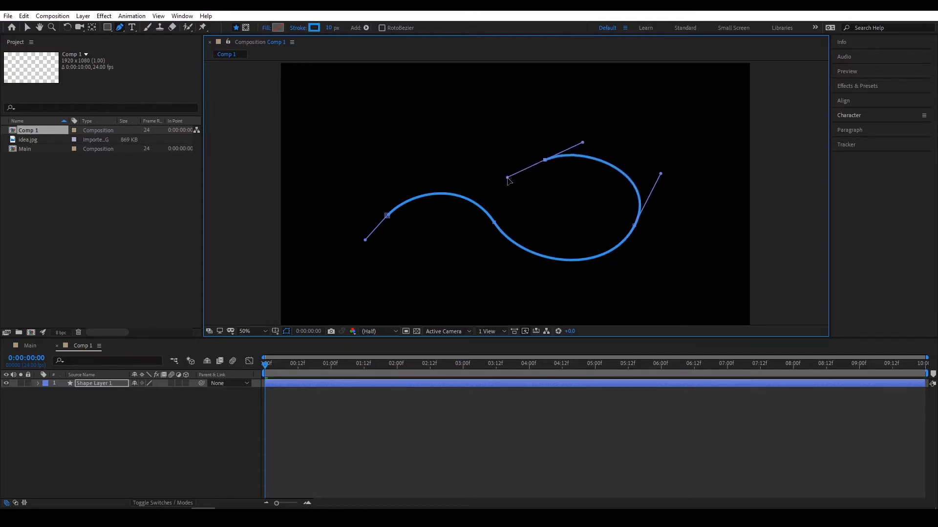
Close the wavy path into a loop with one more curve point, and adjust its points and handles with the Selection tool
{"action": "left_click_drag", "start_coordinate": [415, 145], "coordinate": [378, 107]}
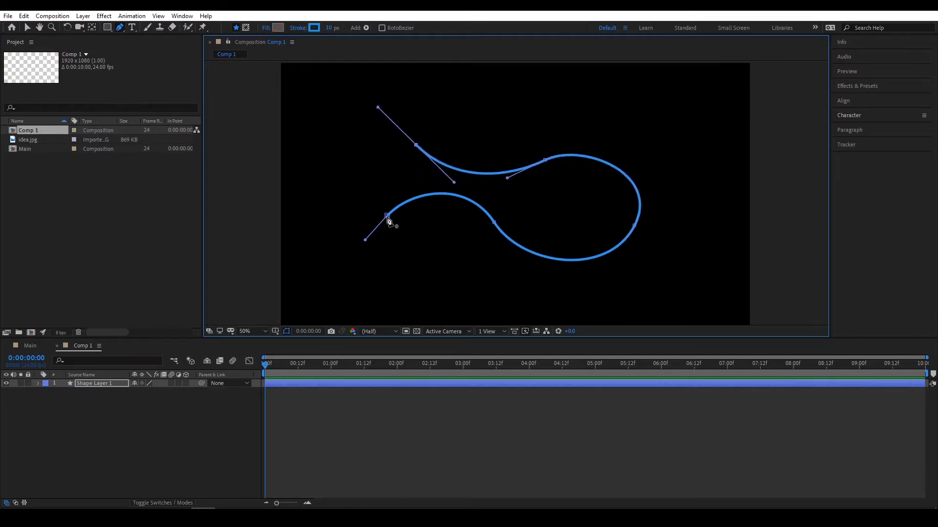
{"action": "left_click_drag", "start_coordinate": [387, 215], "coordinate": [440, 238]}
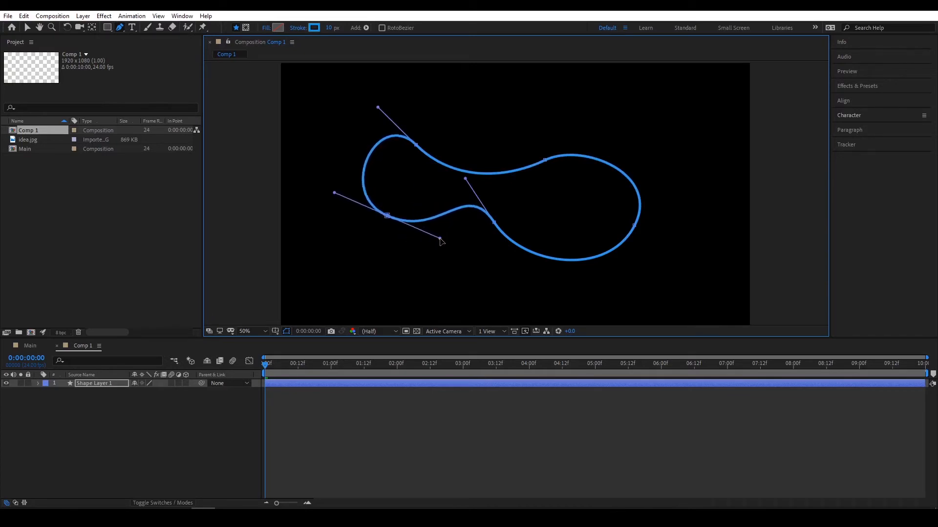
{"action": "left_click", "coordinate": [27, 27]}
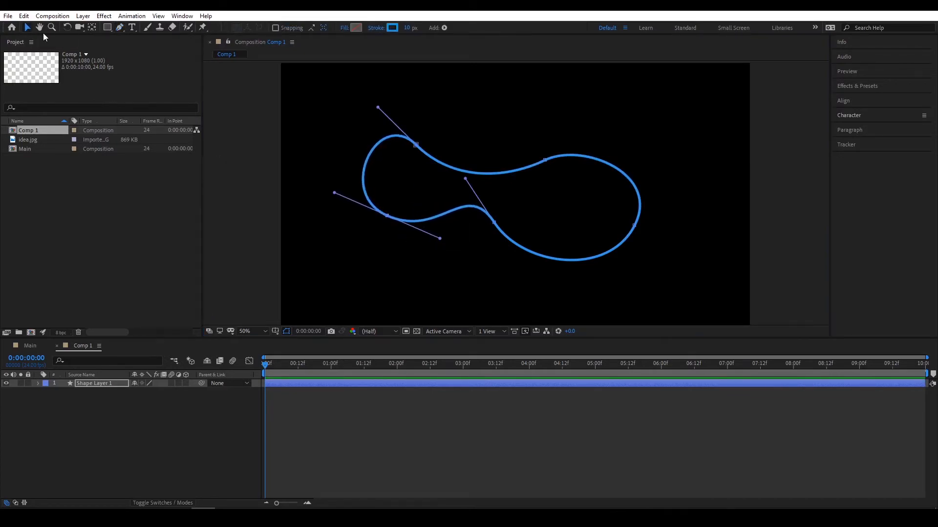
{"action": "left_click", "coordinate": [416, 145]}
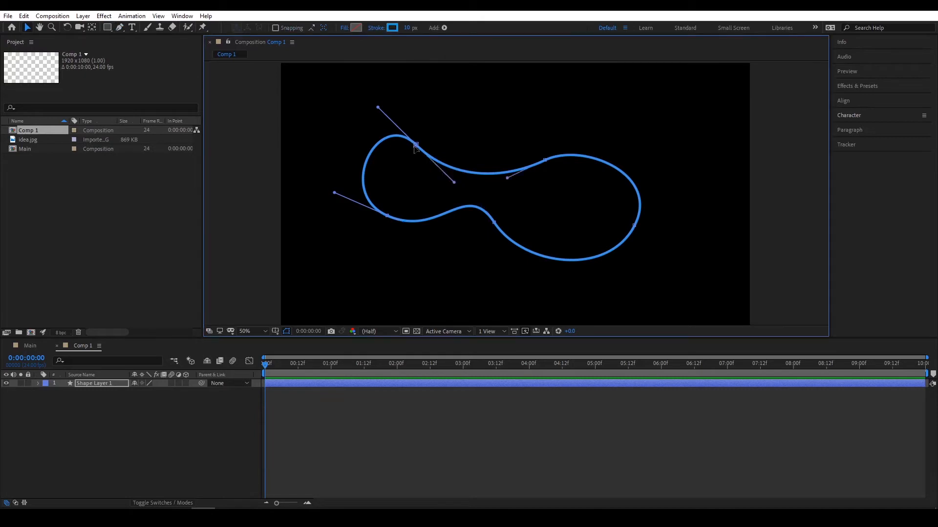
{"action": "left_click_drag", "start_coordinate": [545, 163], "coordinate": [555, 159]}
{"action": "left_click_drag", "start_coordinate": [492, 224], "coordinate": [488, 227]}
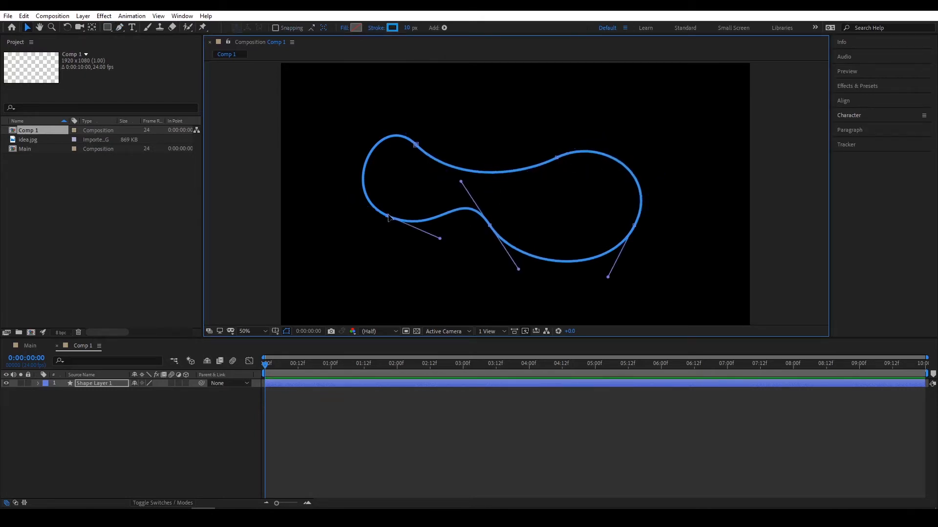
{"action": "left_click_drag", "start_coordinate": [387, 217], "coordinate": [381, 219]}
{"action": "left_click_drag", "start_coordinate": [433, 241], "coordinate": [436, 234]}
{"action": "left_click_drag", "start_coordinate": [416, 145], "coordinate": [416, 147]}
{"action": "left_click_drag", "start_coordinate": [378, 109], "coordinate": [369, 108]}
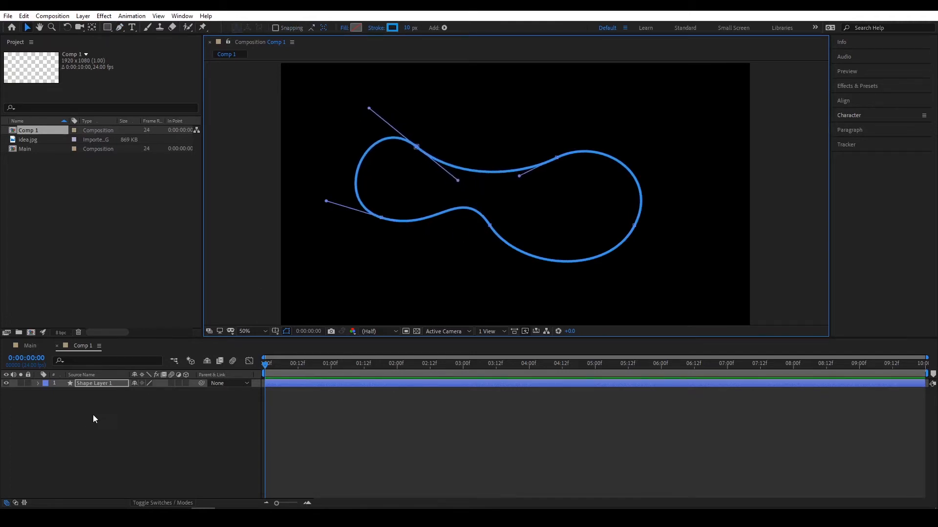
Reselect Shape Layer 1's path and fine-tune the points and handles around its smaller lobe using the Pen tool
{"action": "left_click", "coordinate": [94, 384]}
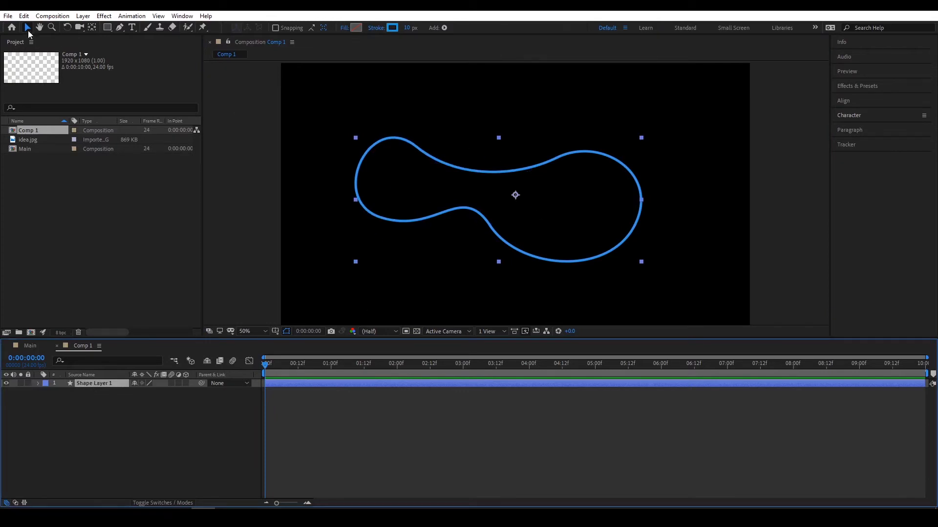
{"action": "left_click_drag", "start_coordinate": [454, 177], "coordinate": [461, 179]}
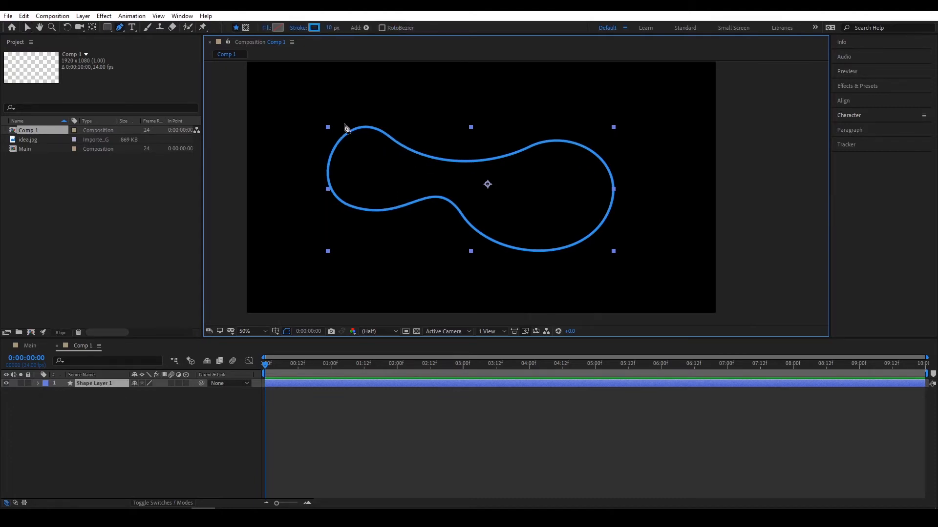
{"action": "left_click", "coordinate": [120, 27]}
{"action": "scroll", "coordinate": [366, 152], "scroll_direction": "up", "scroll_amount": 1}
{"action": "left_click_drag", "start_coordinate": [412, 164], "coordinate": [532, 212]}
{"action": "scroll", "coordinate": [461, 198], "scroll_direction": "down", "scroll_amount": 1}
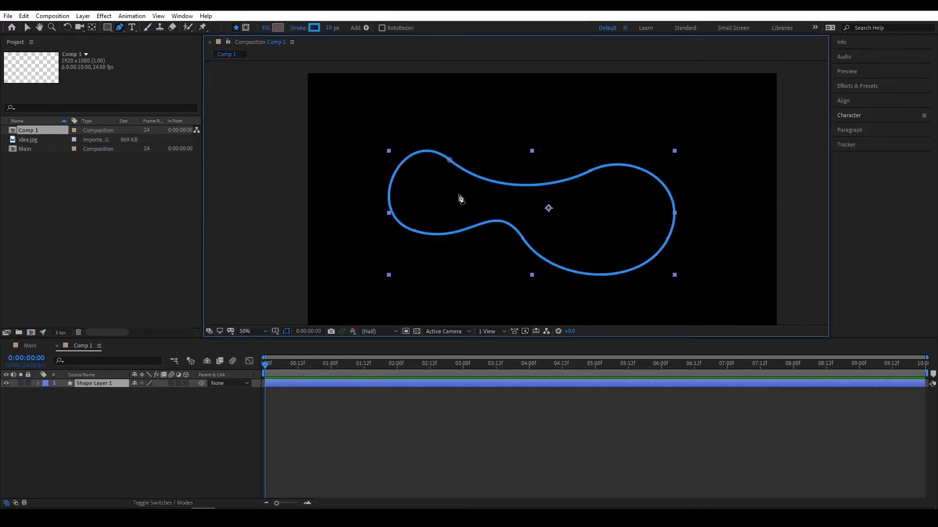
{"action": "left_click", "coordinate": [449, 160]}
{"action": "left_click_drag", "start_coordinate": [491, 194], "coordinate": [494, 186]}
{"action": "left_click_drag", "start_coordinate": [415, 231], "coordinate": [415, 229]}
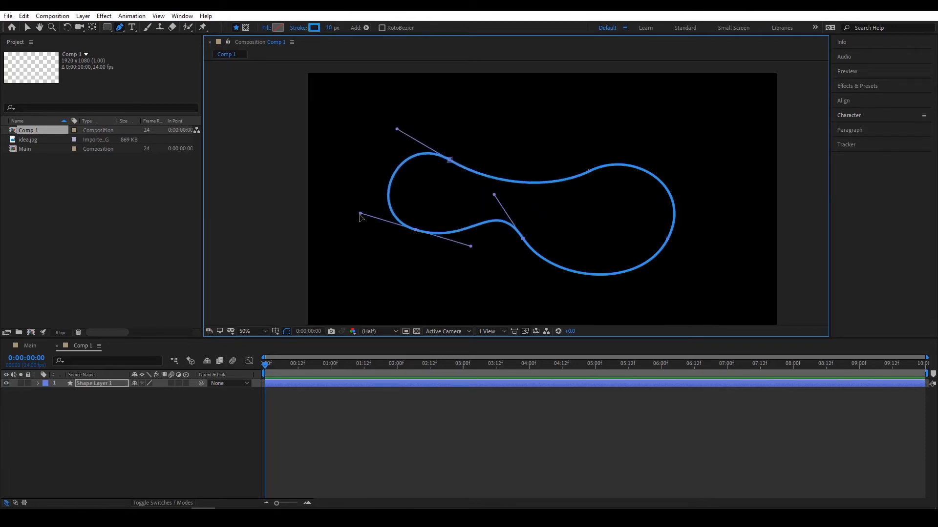
{"action": "left_click_drag", "start_coordinate": [360, 213], "coordinate": [362, 215]}
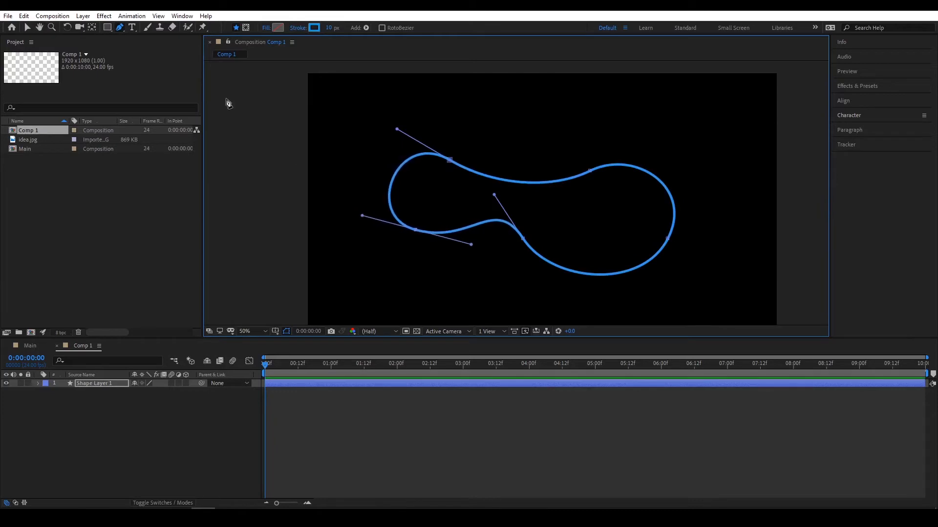
Add a point to the outer curve of the smaller lobe, shift it outward, and lower the neighboring upper point slightly
{"action": "left_click", "coordinate": [391, 182]}
{"action": "left_click_drag", "start_coordinate": [391, 182], "coordinate": [388, 146]}
{"action": "left_click_drag", "start_coordinate": [381, 199], "coordinate": [381, 181]}
{"action": "left_click_drag", "start_coordinate": [449, 161], "coordinate": [444, 171]}
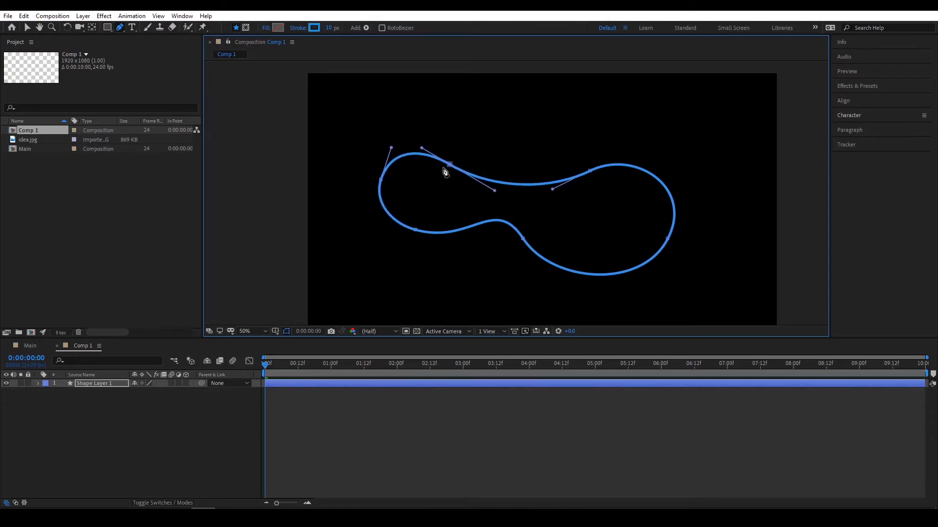
Expand Shape Layer 1's contents down to Path 1 and select its Path property with the Selection tool active
{"action": "left_click", "coordinate": [123, 389]}
{"action": "key", "text": "ctrl+a"}
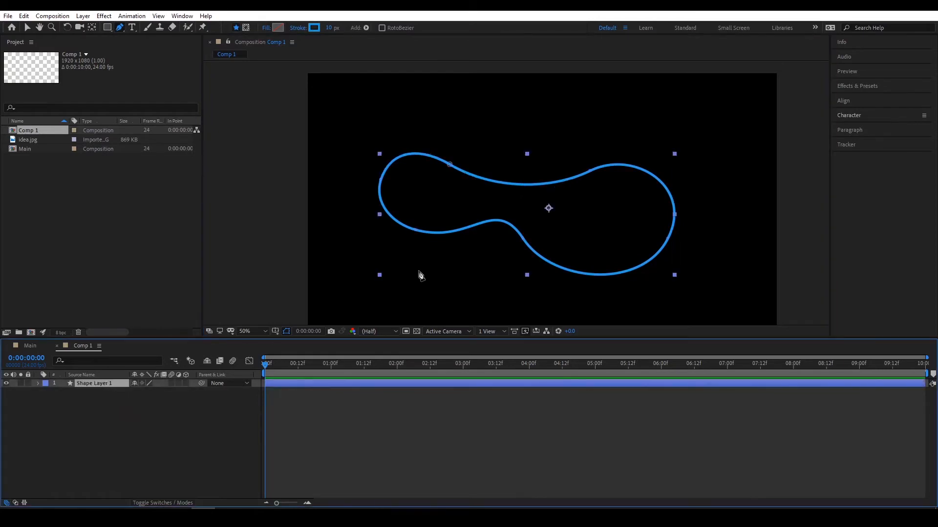
{"action": "left_click", "coordinate": [28, 27]}
{"action": "left_click", "coordinate": [37, 383]}
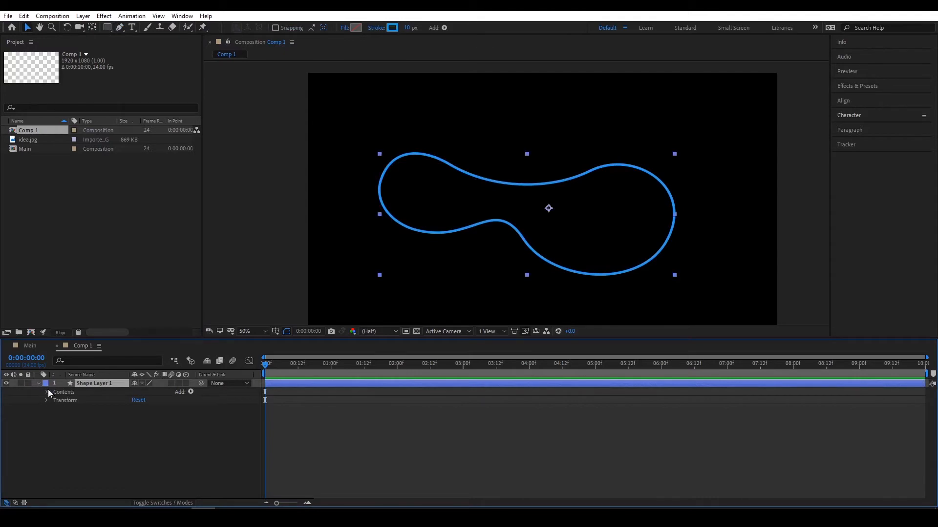
{"action": "left_click", "coordinate": [93, 392]}
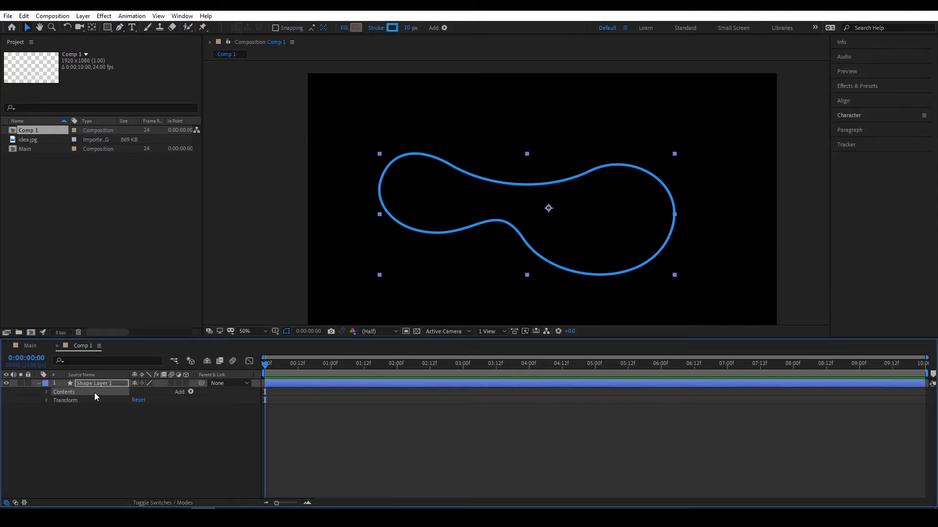
{"action": "left_click", "coordinate": [47, 392]}
{"action": "left_click", "coordinate": [73, 401]}
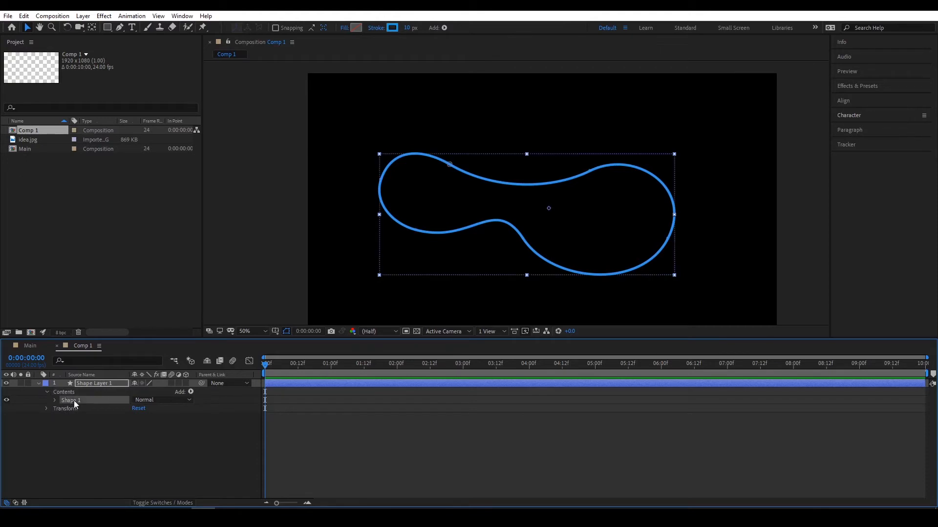
{"action": "left_click", "coordinate": [54, 400]}
{"action": "left_click", "coordinate": [64, 408]}
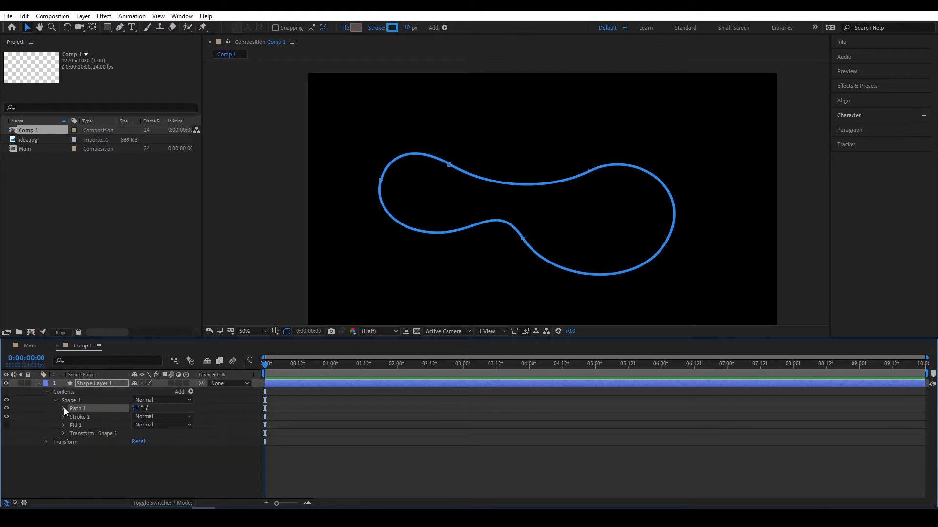
{"action": "left_click", "coordinate": [63, 408]}
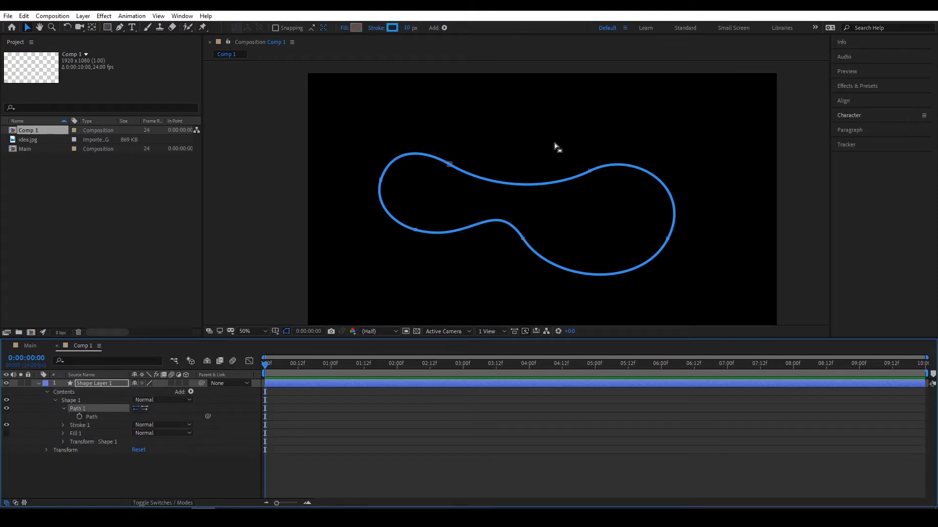
{"action": "left_click", "coordinate": [101, 417]}
Reveal the path's handles and slightly reposition individual points along the upper and lower curves of the closed shape
{"action": "left_click", "coordinate": [450, 166]}
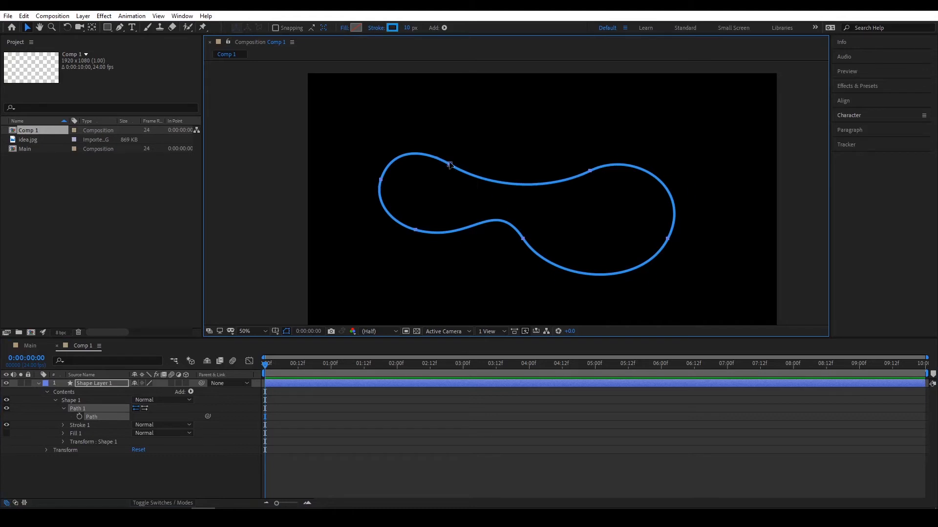
{"action": "left_click", "coordinate": [449, 165], "text": "ctrl+alt"}
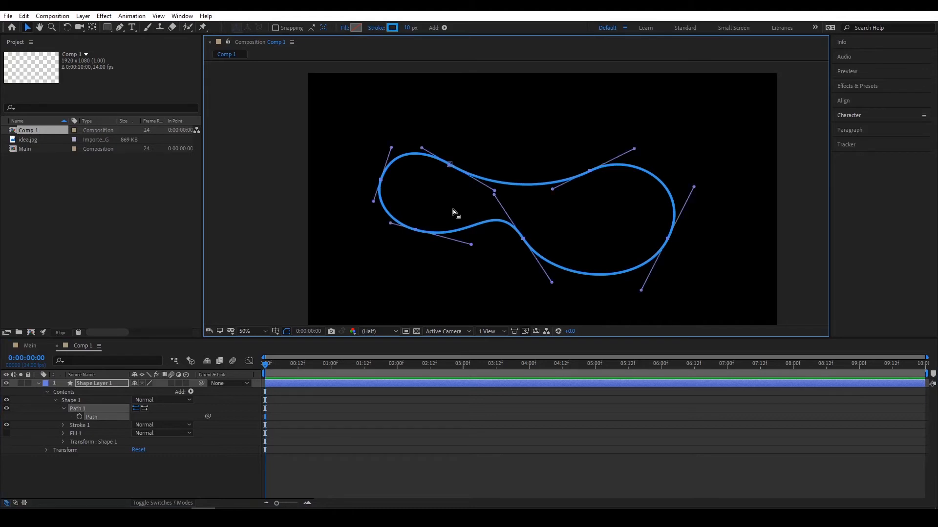
{"action": "left_click", "coordinate": [450, 165]}
{"action": "left_click_drag", "start_coordinate": [446, 170], "coordinate": [448, 165]}
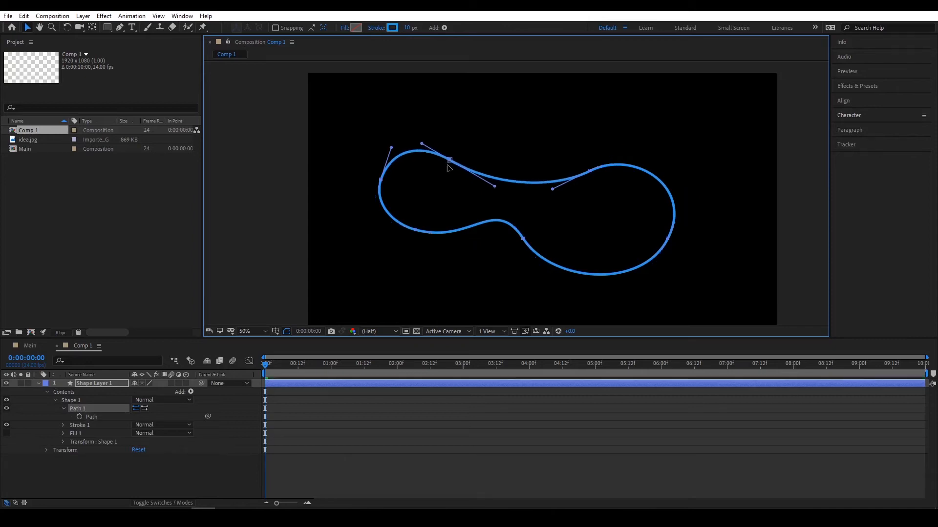
{"action": "left_click", "coordinate": [590, 170]}
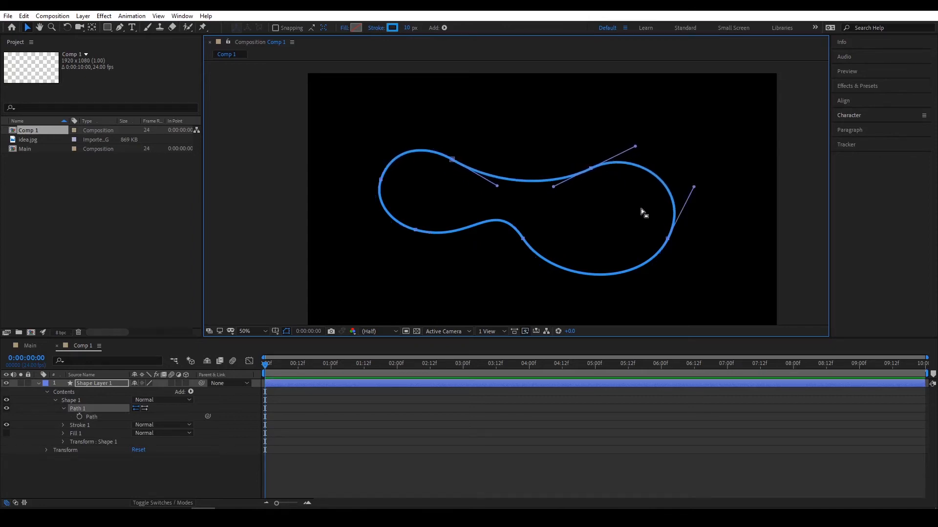
{"action": "left_click", "coordinate": [523, 240]}
{"action": "left_click", "coordinate": [415, 230]}
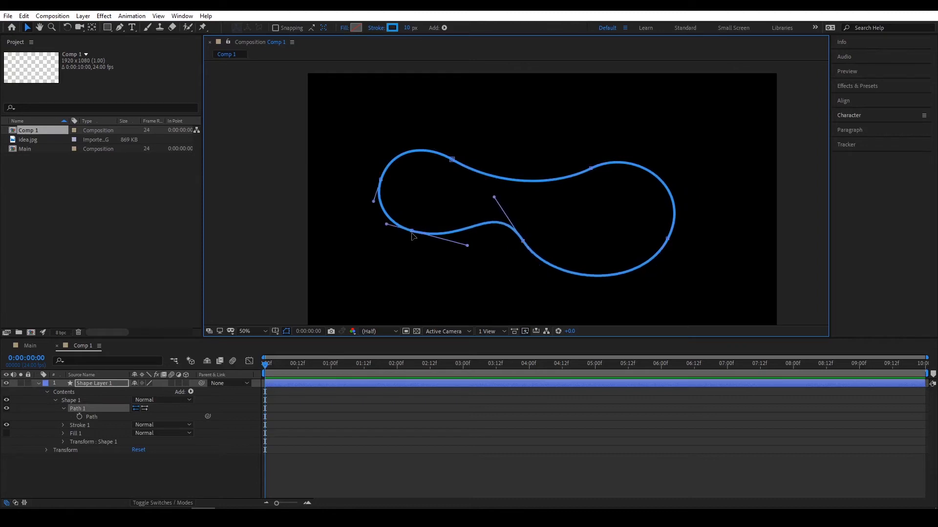
{"action": "left_click_drag", "start_coordinate": [416, 230], "coordinate": [418, 235]}
Delete Shape Layer 1 and draw a new open arc with two curve points using the Pen tool, leaving it deselected
{"action": "left_click", "coordinate": [97, 383]}
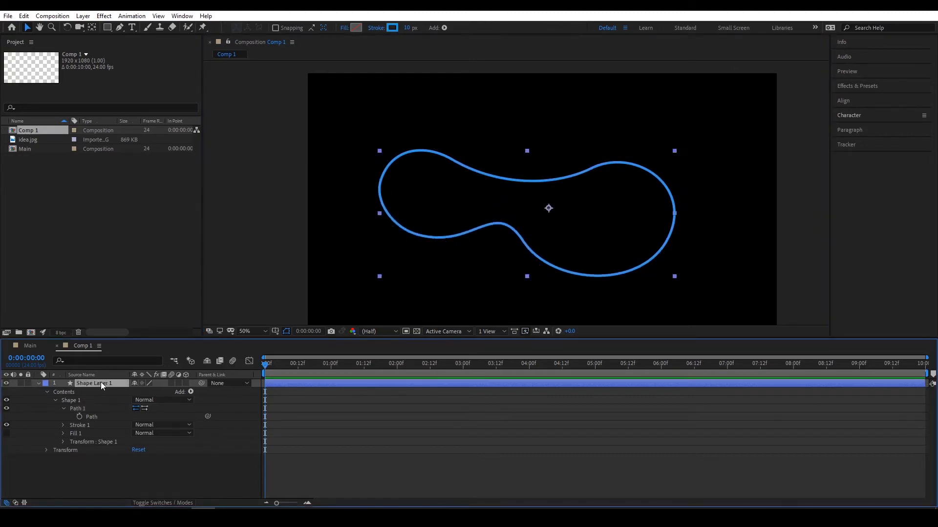
{"action": "key", "text": "Delete"}
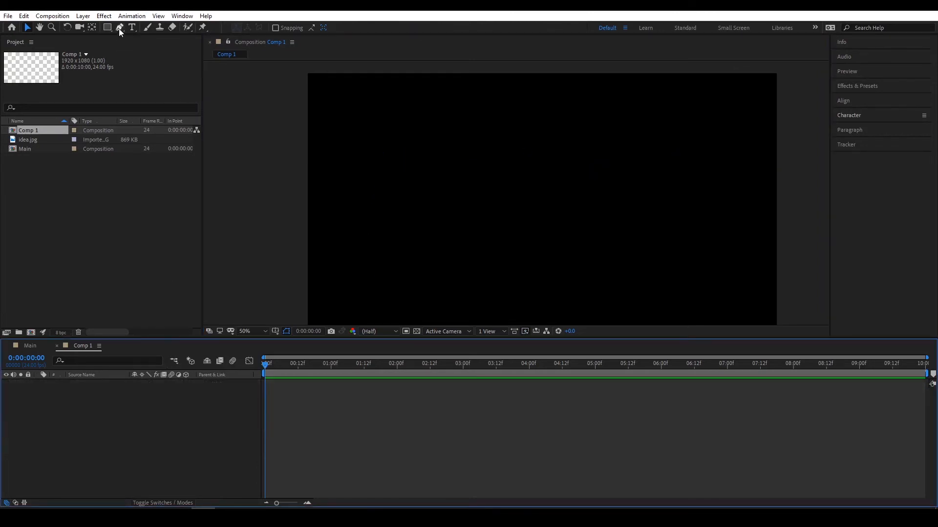
{"action": "left_click", "coordinate": [119, 28]}
{"action": "left_click_drag", "start_coordinate": [413, 209], "coordinate": [433, 183]}
{"action": "left_click_drag", "start_coordinate": [522, 183], "coordinate": [564, 222]}
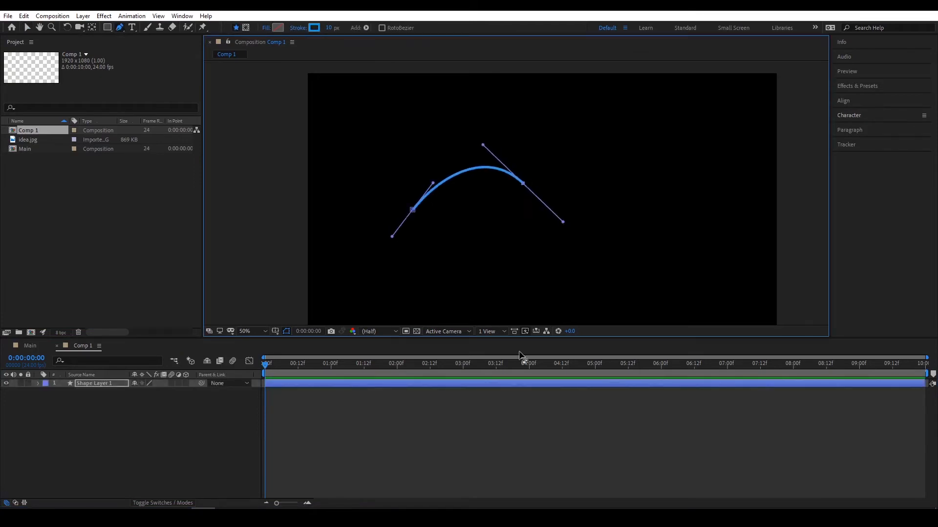
{"action": "left_click", "coordinate": [536, 337]}
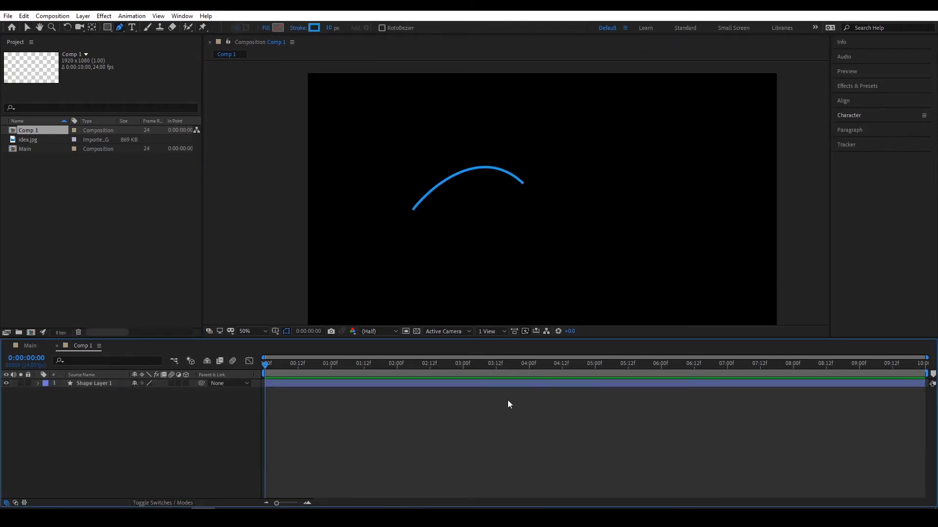
Try drawing a separate two-point curve beyond the arc with no layer selected, and undo the new shape layer
{"action": "left_click", "coordinate": [320, 438]}
{"action": "left_click_drag", "start_coordinate": [552, 218], "coordinate": [567, 229]}
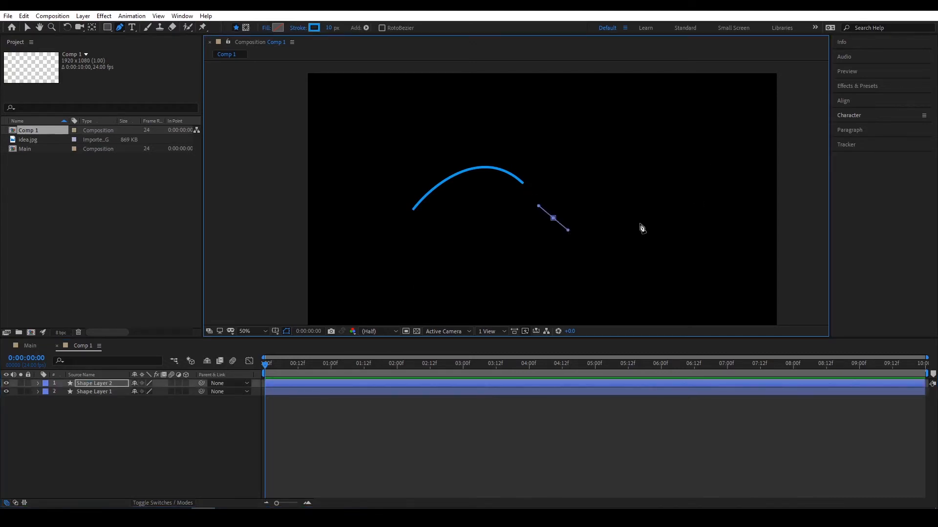
{"action": "left_click_drag", "start_coordinate": [643, 223], "coordinate": [676, 187]}
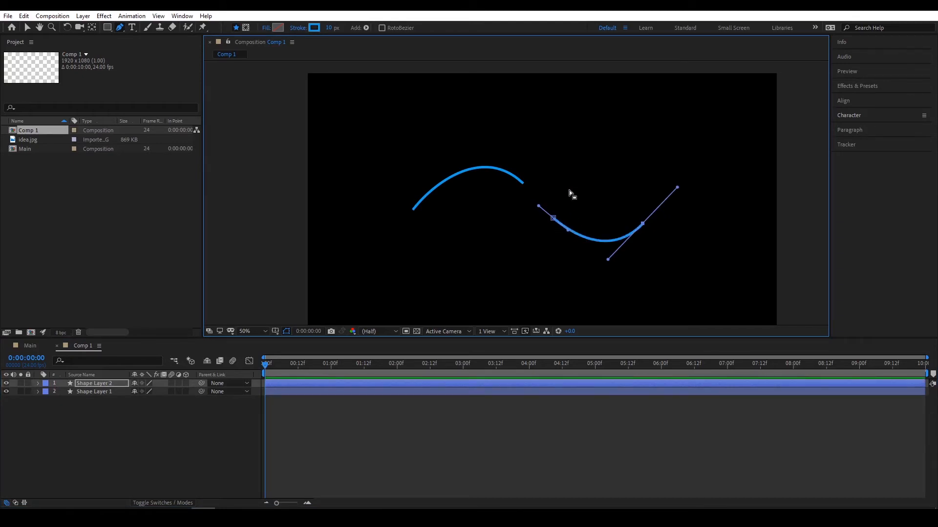
{"action": "key", "text": "ctrl+z"}
{"action": "key", "text": "ctrl+z"}
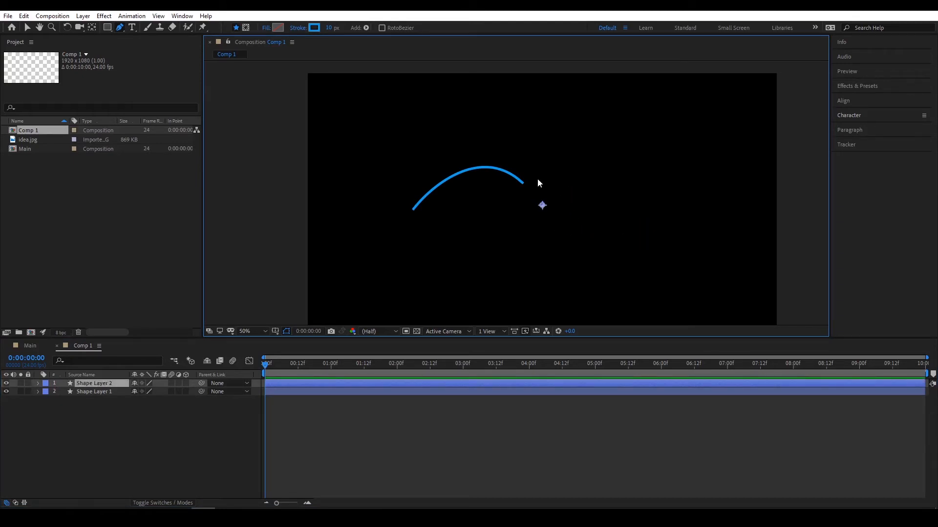
{"action": "key", "text": "ctrl+z"}
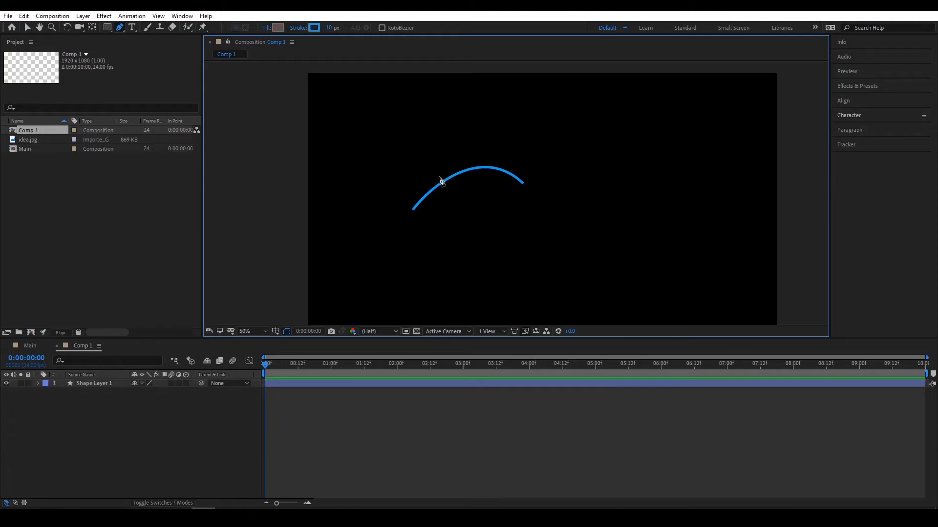
Select Shape Layer 1 and continue the arc from its far endpoint with another curve point, forming an open S-shaped path
{"action": "left_click", "coordinate": [101, 384]}
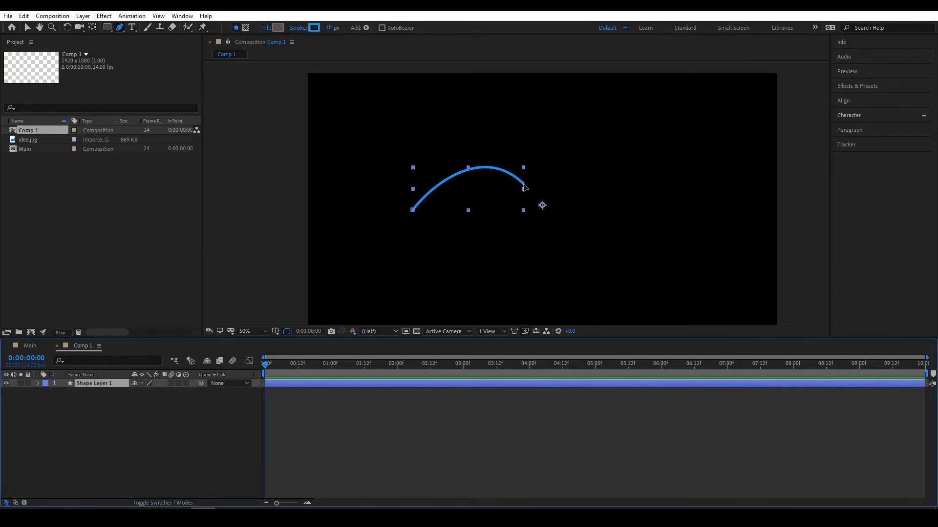
{"action": "left_click_drag", "start_coordinate": [519, 198], "coordinate": [487, 210]}
{"action": "scroll", "coordinate": [481, 207], "scroll_direction": "up", "scroll_amount": 1}
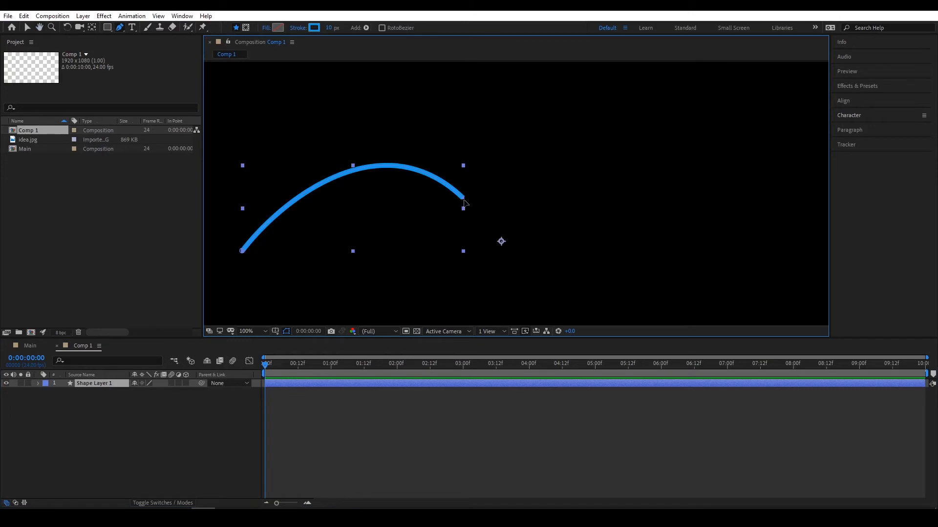
{"action": "left_click", "coordinate": [464, 200]}
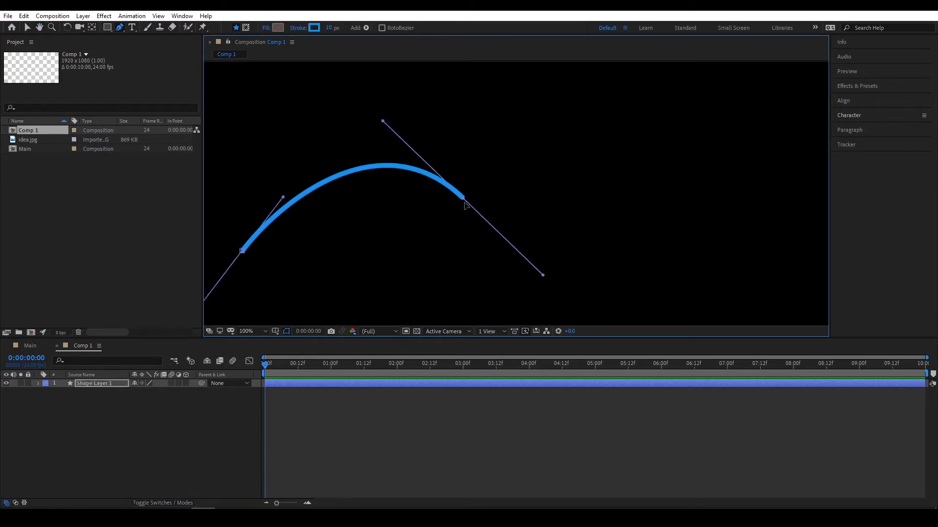
{"action": "left_click_drag", "start_coordinate": [602, 237], "coordinate": [619, 218]}
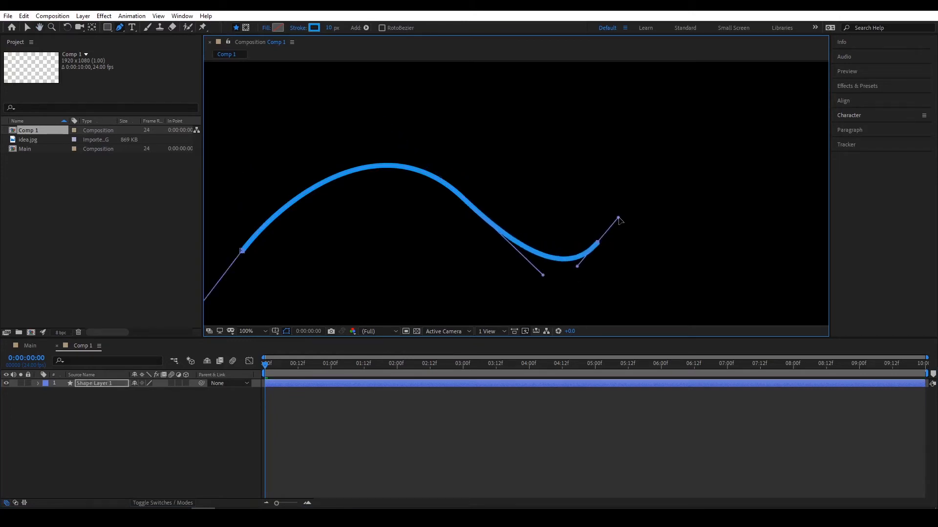
Continue Shape Layer 1's S-shaped path with further curve points curling inward into a spiral, and leave the layer deselected
{"action": "left_click_drag", "start_coordinate": [551, 154], "coordinate": [544, 187]}
{"action": "scroll", "coordinate": [541, 207], "scroll_direction": "down", "scroll_amount": 2}
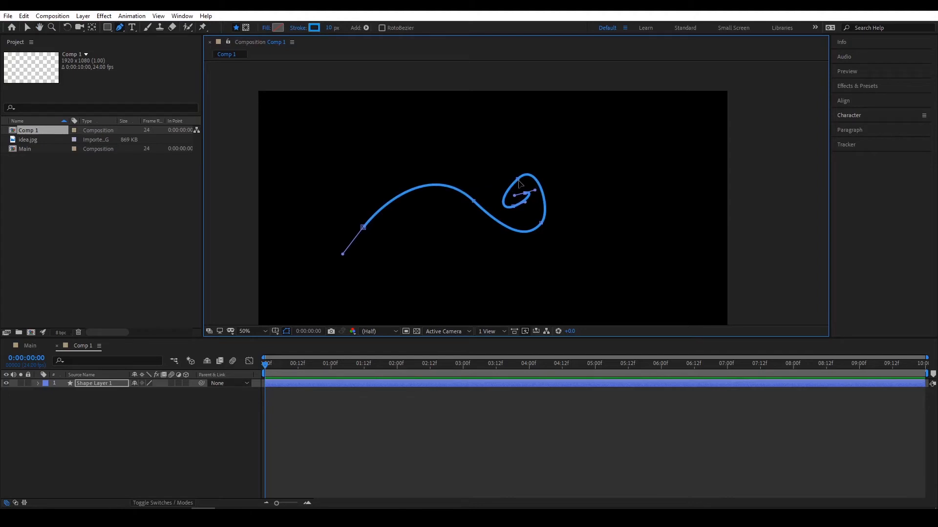
{"action": "mouse_move", "coordinate": [517, 180]}
{"action": "left_mouse_down"}
{"action": "mouse_move", "coordinate": [524, 193]}
{"action": "mouse_move", "coordinate": [515, 194]}
{"action": "left_mouse_up"}
{"action": "left_click", "coordinate": [107, 385]}
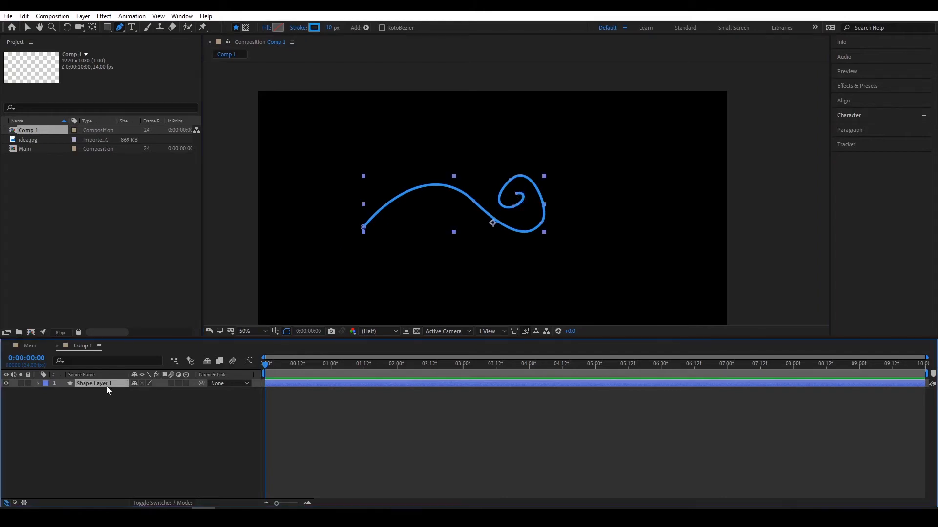
{"action": "left_click", "coordinate": [400, 393]}
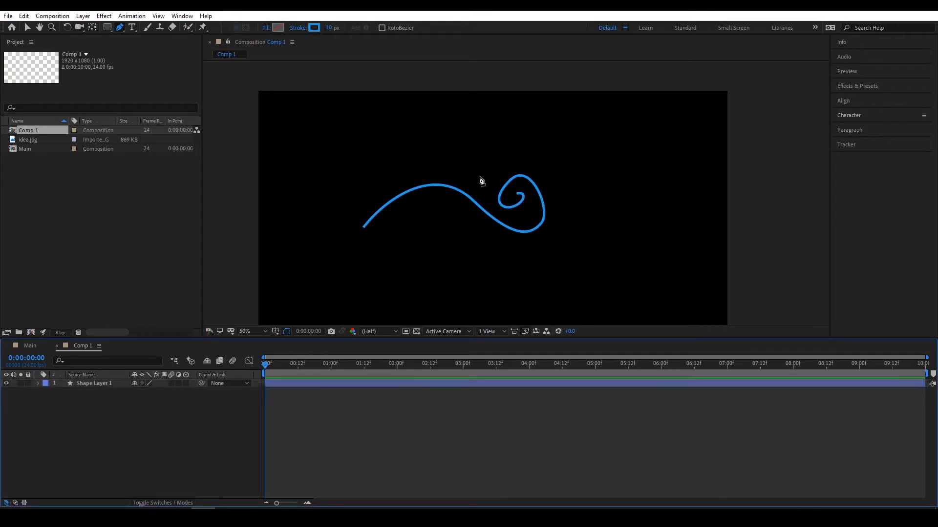
With no layer selected, draw a separate five-point open curve that wraps around the spiral and ends beneath the first path
{"action": "left_click", "coordinate": [102, 383]}
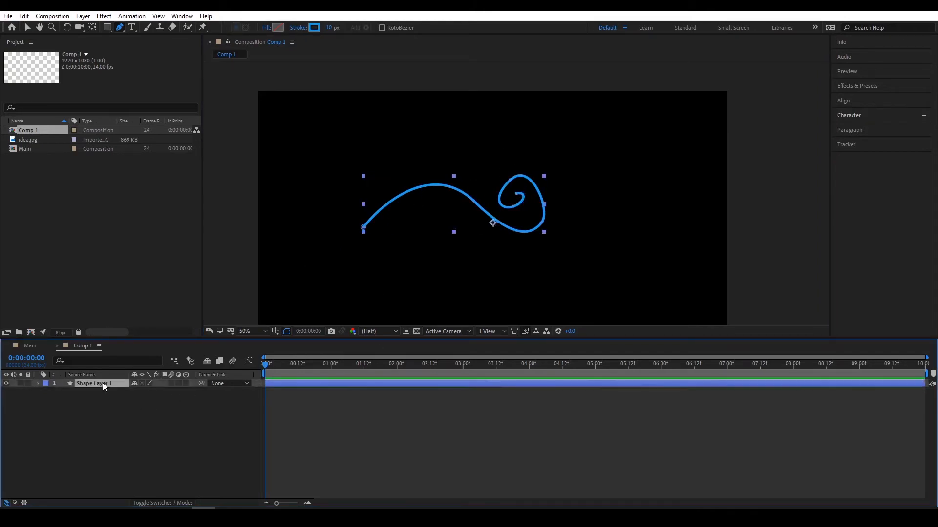
{"action": "left_click", "coordinate": [347, 412]}
{"action": "left_click_drag", "start_coordinate": [492, 177], "coordinate": [496, 183]}
{"action": "left_click_drag", "start_coordinate": [554, 160], "coordinate": [588, 201]}
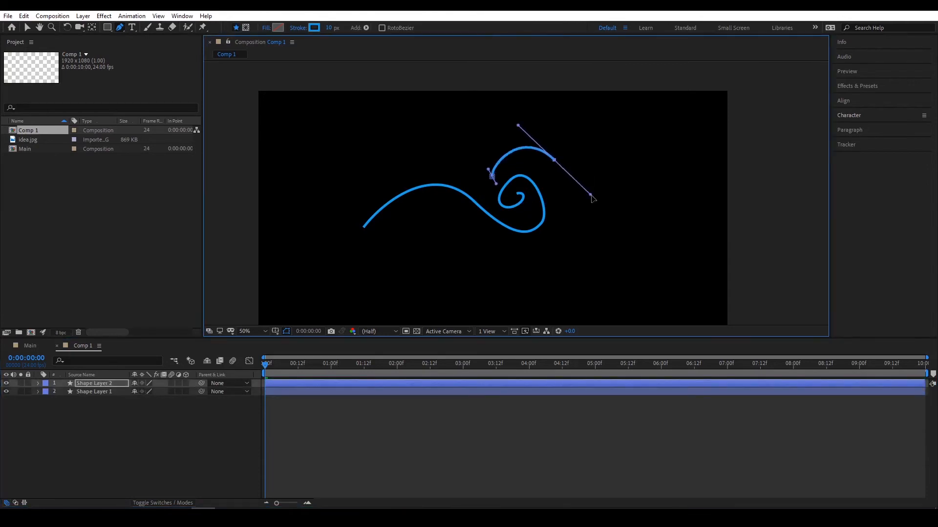
{"action": "mouse_move", "coordinate": [567, 260]}
{"action": "left_mouse_down"}
{"action": "mouse_move", "coordinate": [537, 278]}
{"action": "mouse_move", "coordinate": [517, 276]}
{"action": "left_mouse_up"}
{"action": "left_click_drag", "start_coordinate": [474, 241], "coordinate": [510, 266]}
{"action": "left_click_drag", "start_coordinate": [401, 263], "coordinate": [393, 294]}
Deselect Shape Layer 2, draw a three-point open curve around the beginning of the first path, and leave the new layer deselected
{"action": "left_click", "coordinate": [103, 384]}
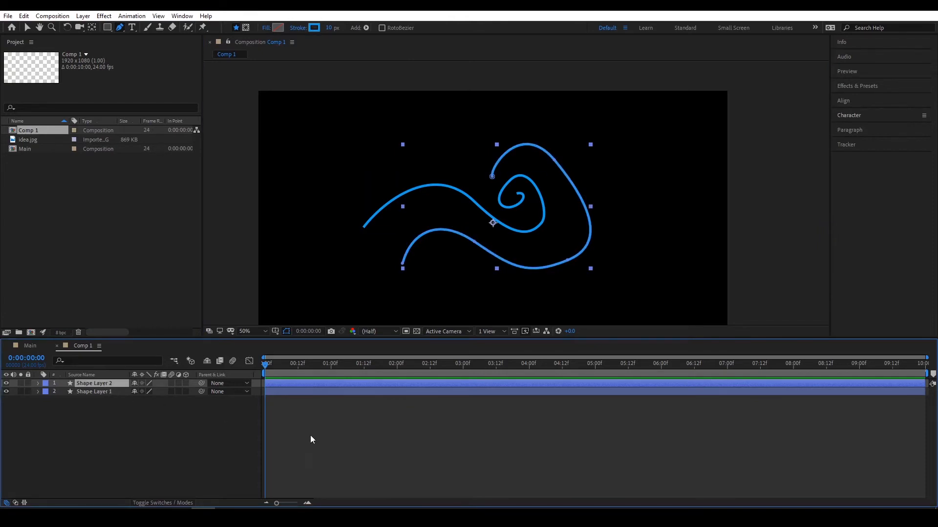
{"action": "left_click", "coordinate": [160, 427]}
{"action": "left_click_drag", "start_coordinate": [443, 163], "coordinate": [435, 153]}
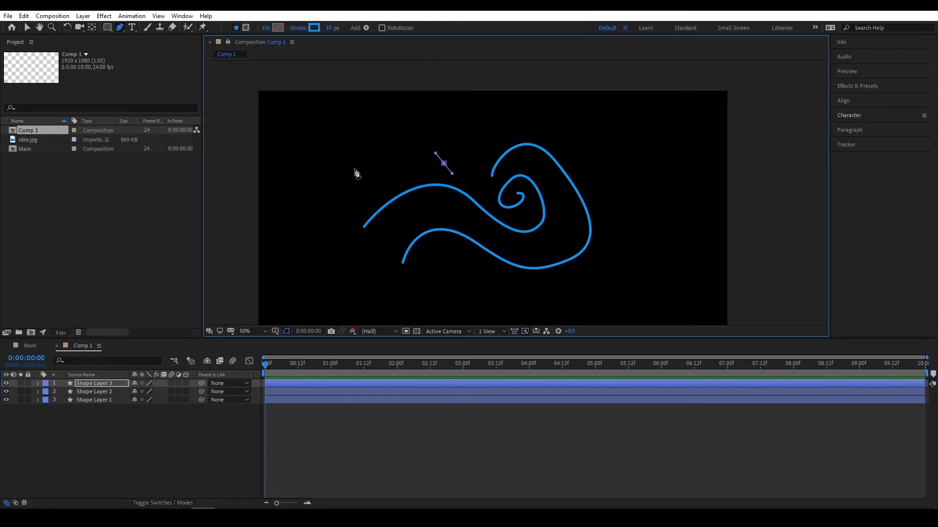
{"action": "left_click_drag", "start_coordinate": [350, 169], "coordinate": [319, 194]}
{"action": "left_click_drag", "start_coordinate": [368, 271], "coordinate": [408, 240]}
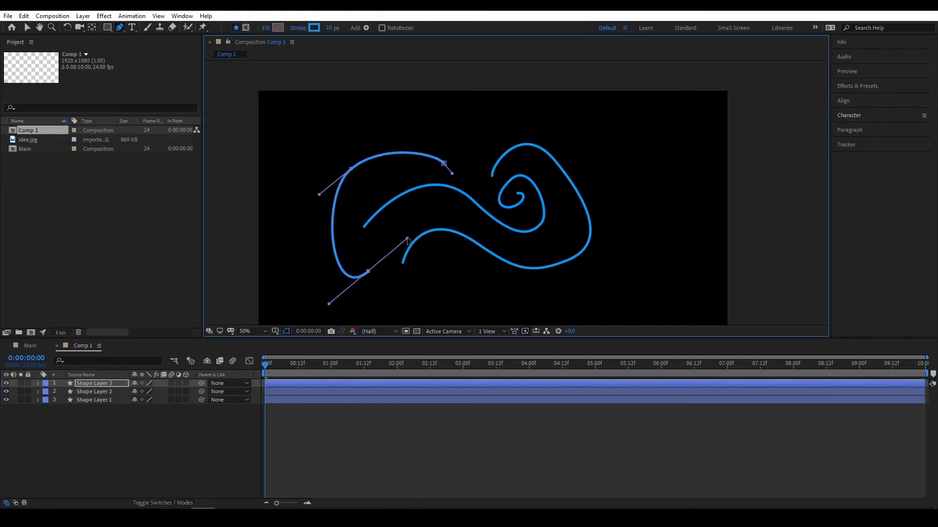
{"action": "left_click", "coordinate": [153, 460]}
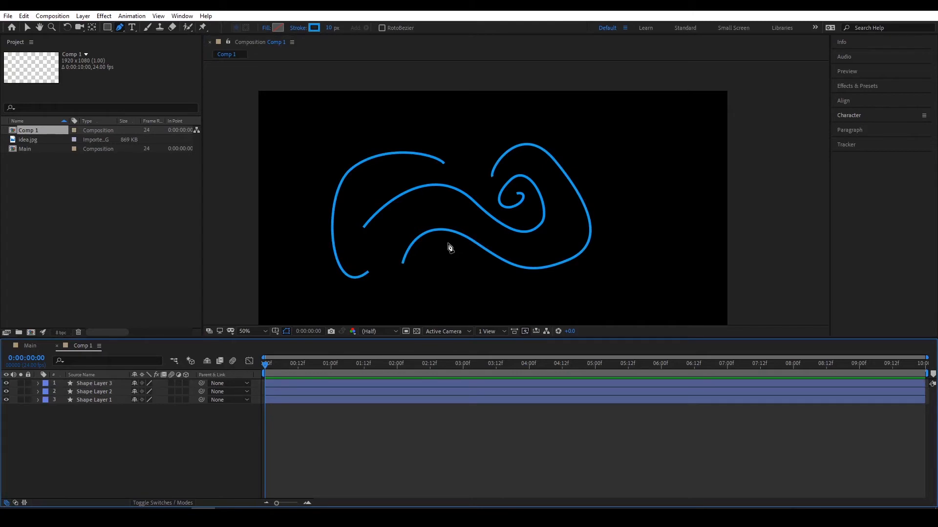
Place stray single Pen points in empty areas around the curves while no layer is selected, putting them on separate new shape layers
{"action": "left_click", "coordinate": [491, 140]}
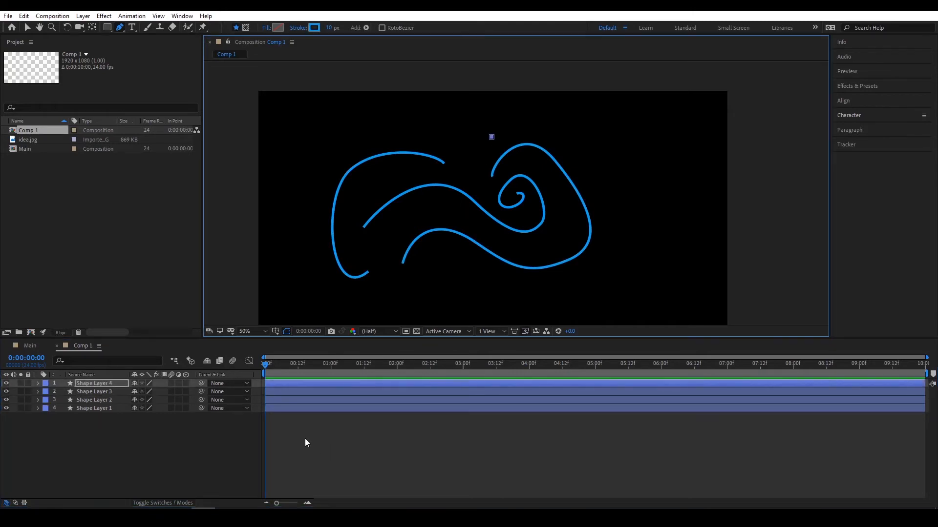
{"action": "left_click", "coordinate": [173, 413]}
{"action": "left_click", "coordinate": [107, 384]}
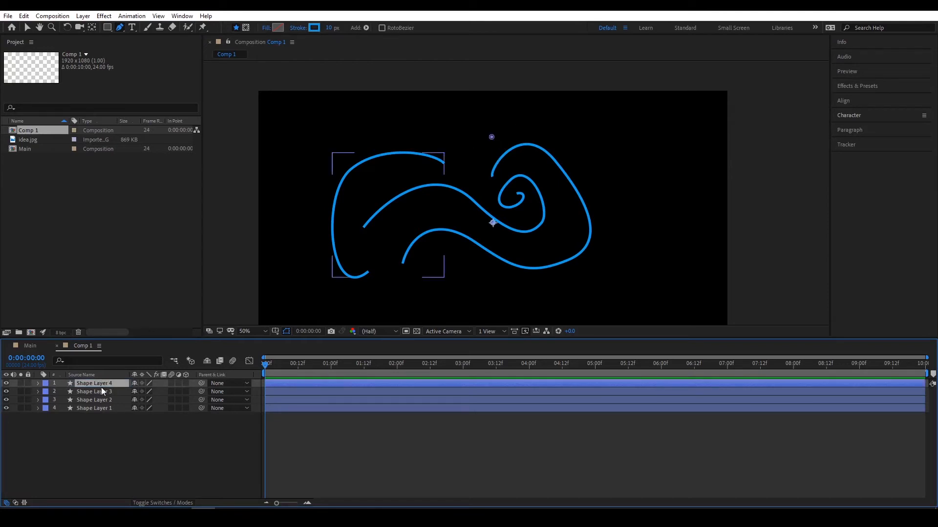
{"action": "left_click", "coordinate": [151, 421]}
{"action": "left_click", "coordinate": [283, 261]}
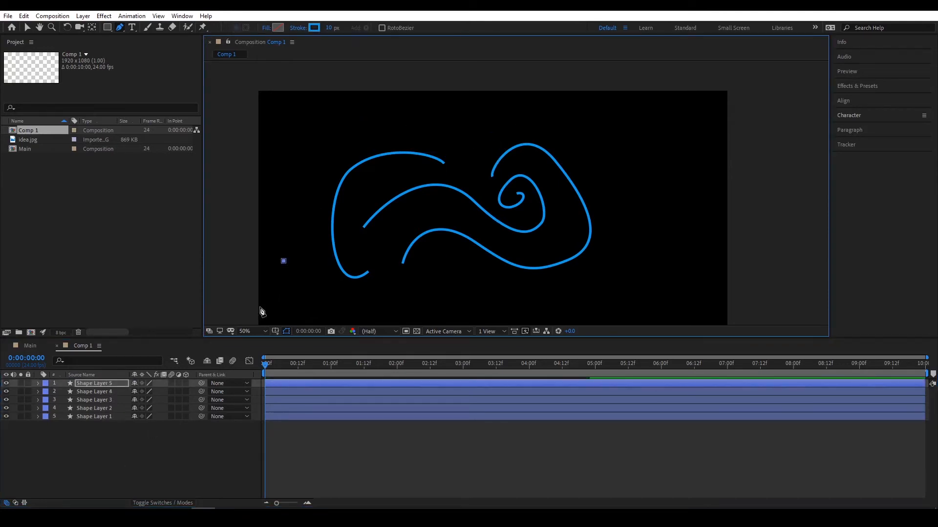
Select all five shape layers together and individually to examine which path or stray point each one holds
{"action": "left_click", "coordinate": [112, 384]}
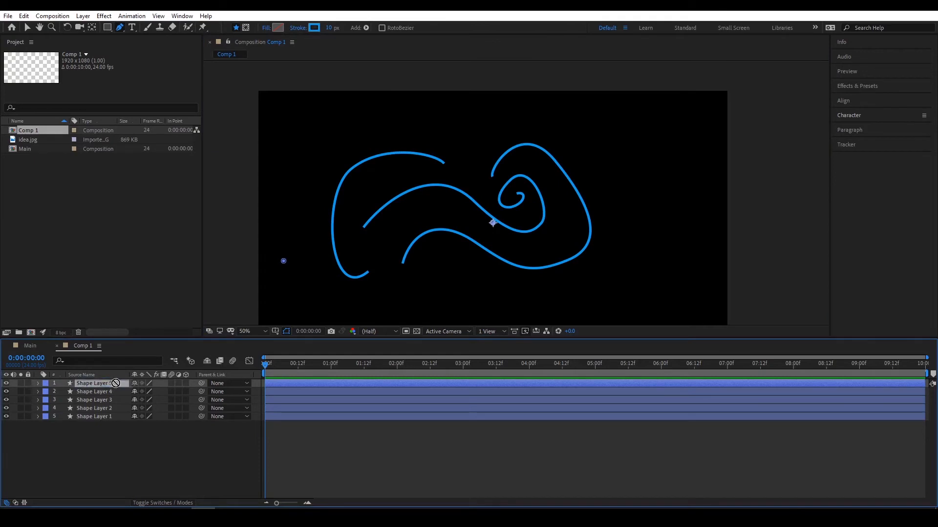
{"action": "left_click_drag", "start_coordinate": [145, 452], "coordinate": [92, 386]}
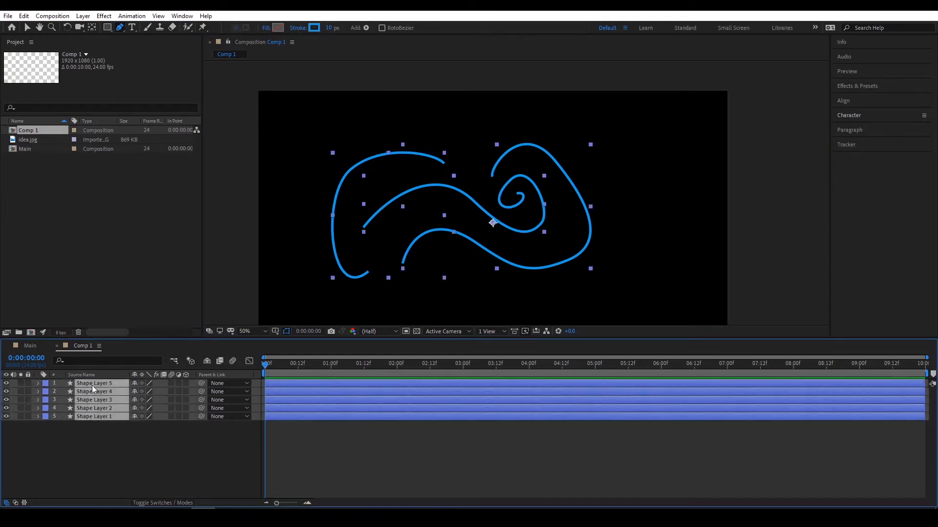
{"action": "left_click", "coordinate": [120, 442]}
{"action": "left_click", "coordinate": [110, 383]}
{"action": "left_click", "coordinate": [110, 392]}
{"action": "left_click", "coordinate": [105, 400]}
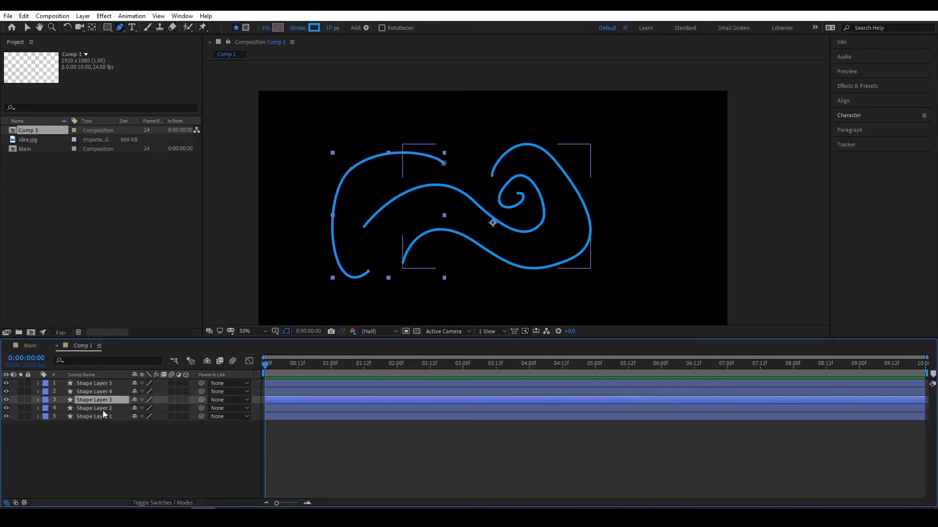
{"action": "left_click", "coordinate": [103, 409]}
{"action": "left_click", "coordinate": [101, 418]}
{"action": "left_click", "coordinate": [103, 408]}
{"action": "left_click", "coordinate": [111, 392]}
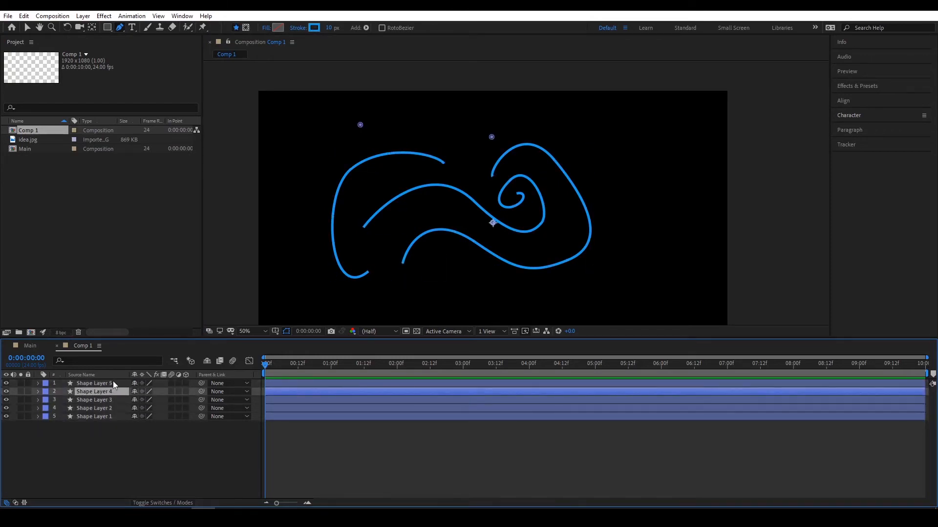
Delete Shape Layer 5 and Shape Layer 4 with the stray points, and toggle Shape Layer 3's visibility off and on
{"action": "left_click", "coordinate": [108, 383]}
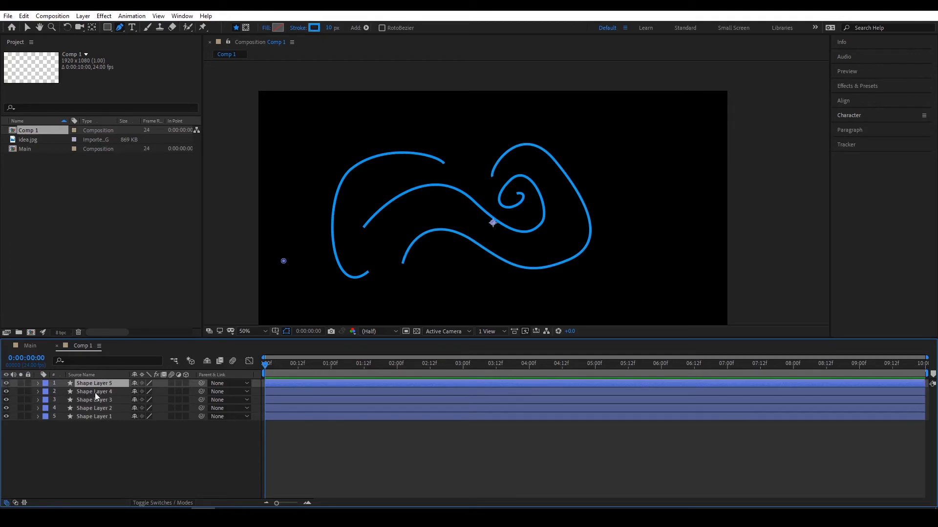
{"action": "key", "text": "Delete"}
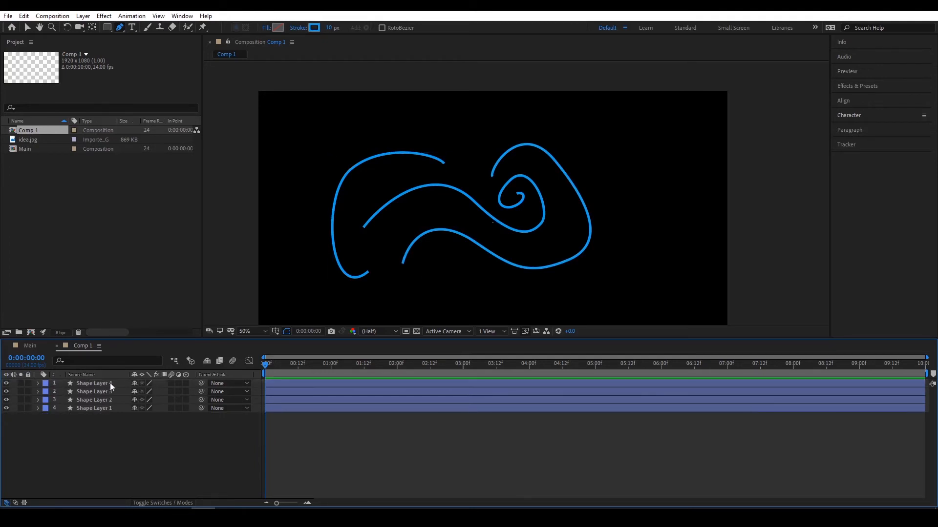
{"action": "left_click", "coordinate": [110, 384]}
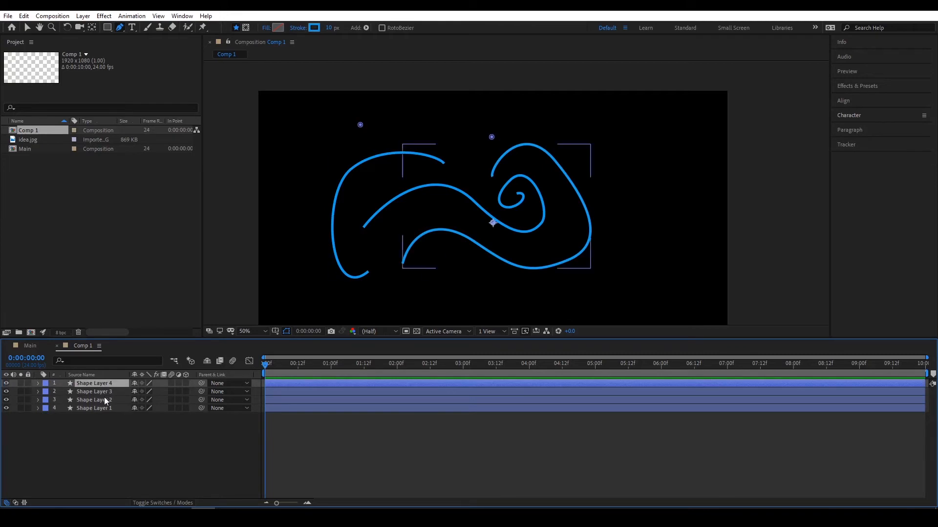
{"action": "key", "text": "Delete"}
{"action": "left_click", "coordinate": [6, 384]}
{"action": "left_click", "coordinate": [6, 384]}
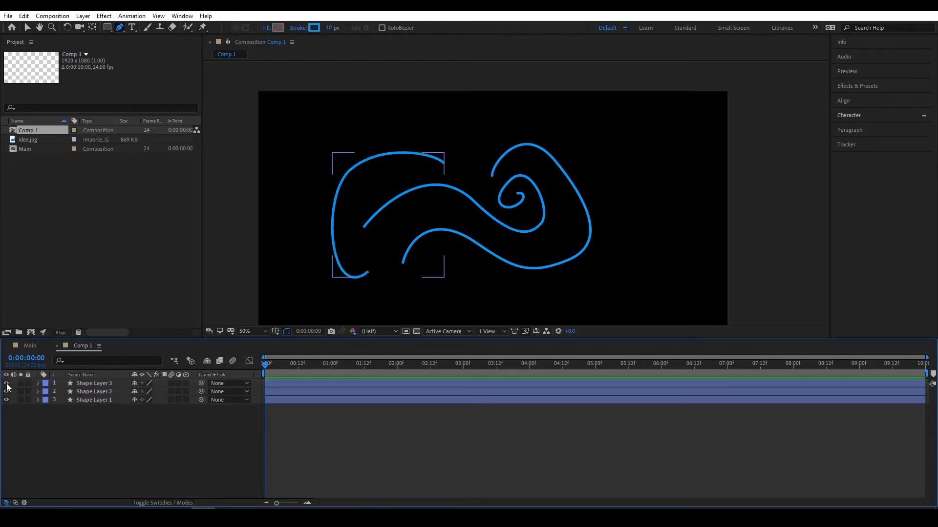
{"action": "left_click", "coordinate": [108, 391]}
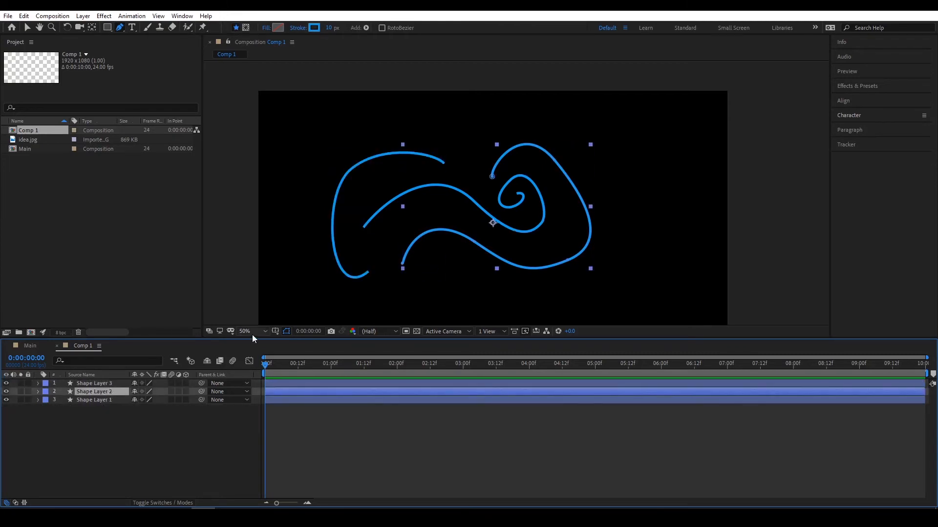
Shift Shape Layer 3's curve slightly with the Selection tool and adjust its upper curve point with the Pen tool
{"action": "left_click", "coordinate": [101, 384]}
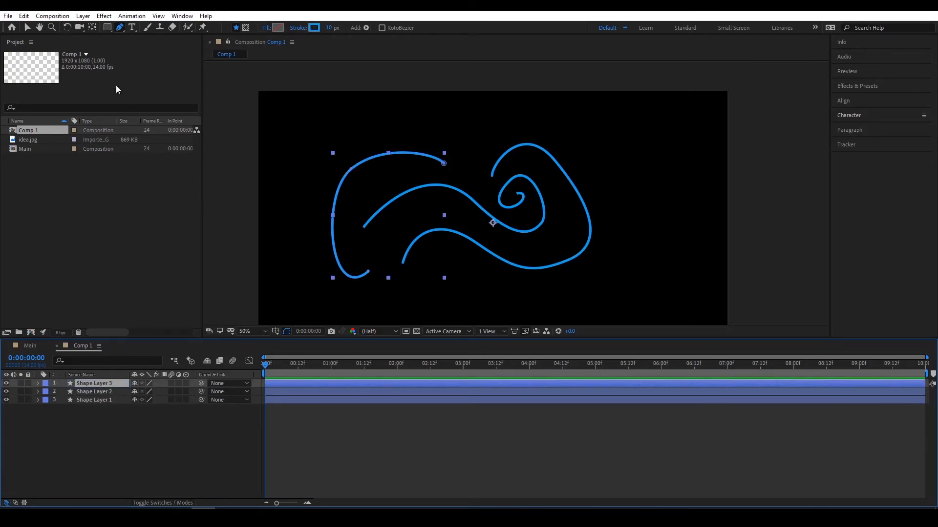
{"action": "left_click", "coordinate": [27, 28]}
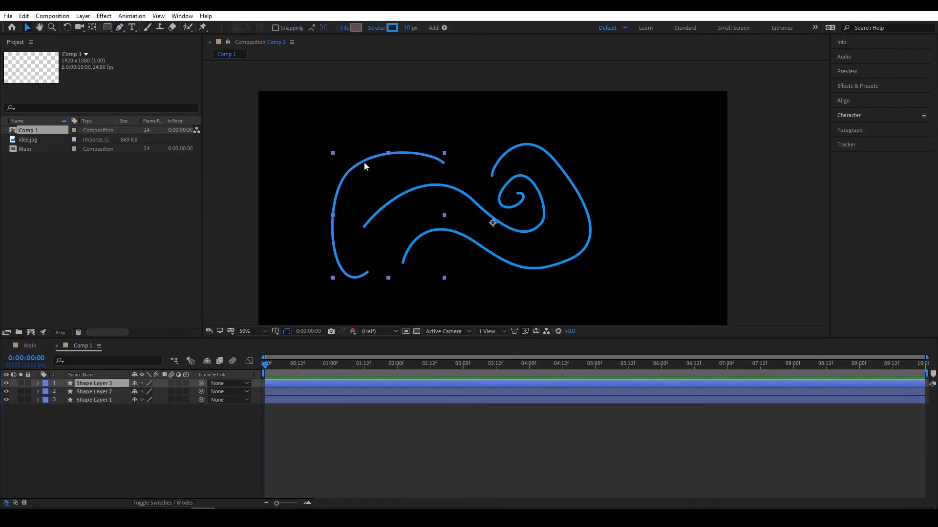
{"action": "mouse_move", "coordinate": [366, 162]}
{"action": "left_mouse_down"}
{"action": "mouse_move", "coordinate": [361, 152]}
{"action": "mouse_move", "coordinate": [369, 167]}
{"action": "left_mouse_up"}
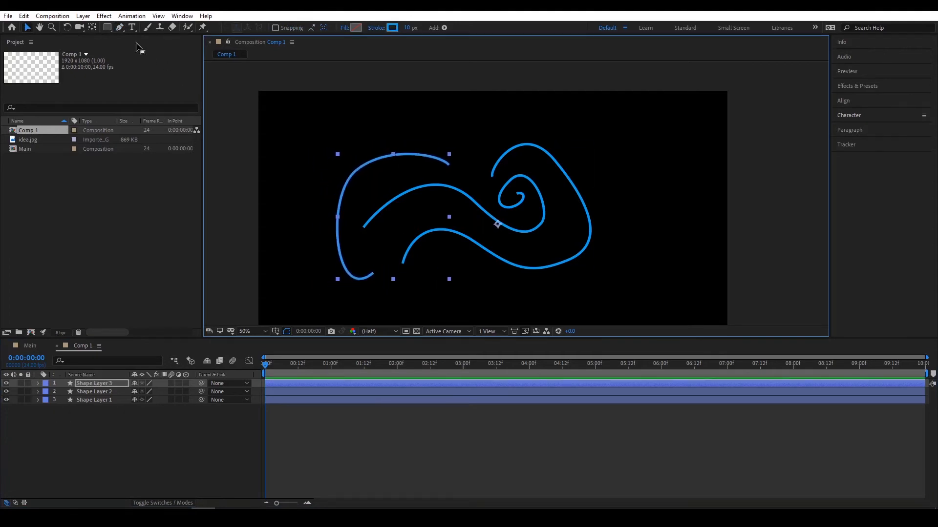
{"action": "key", "text": "g"}
{"action": "left_click", "coordinate": [449, 166]}
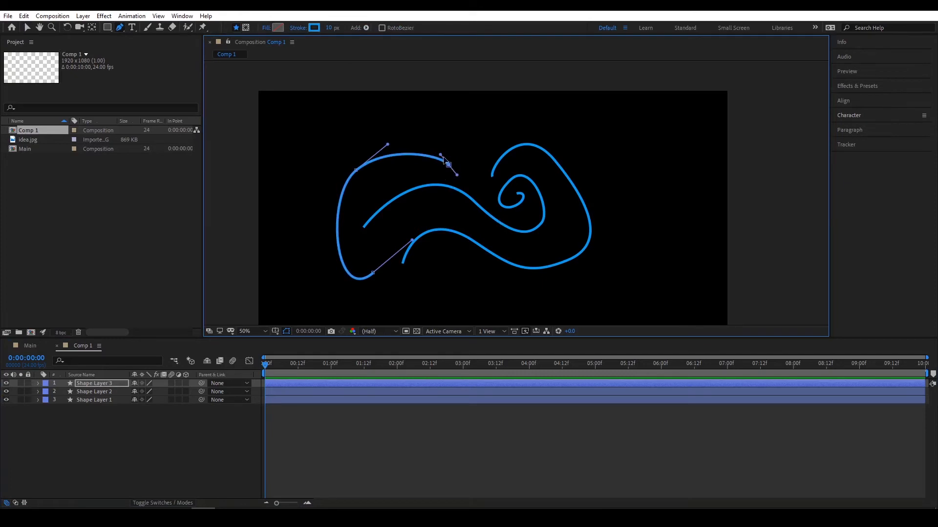
{"action": "left_click_drag", "start_coordinate": [387, 145], "coordinate": [389, 156]}
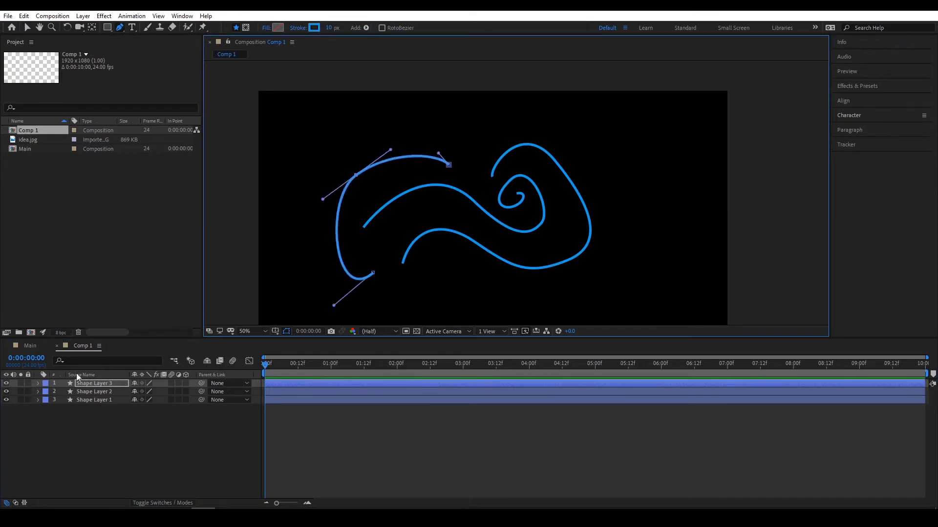
Expand and collapse Shape Layer 3's properties, and extend the layer selection from it to the layer beneath
{"action": "left_click", "coordinate": [38, 384]}
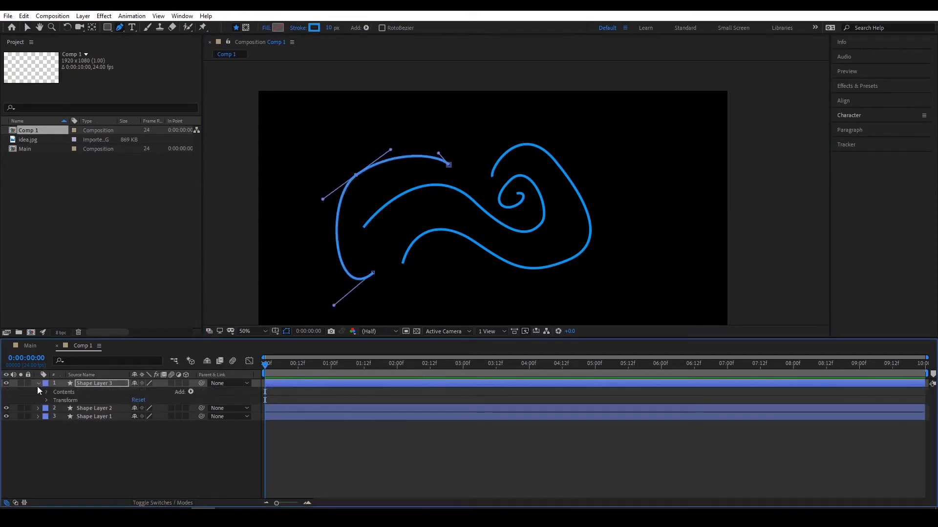
{"action": "left_click", "coordinate": [38, 383]}
{"action": "left_click", "coordinate": [92, 384]}
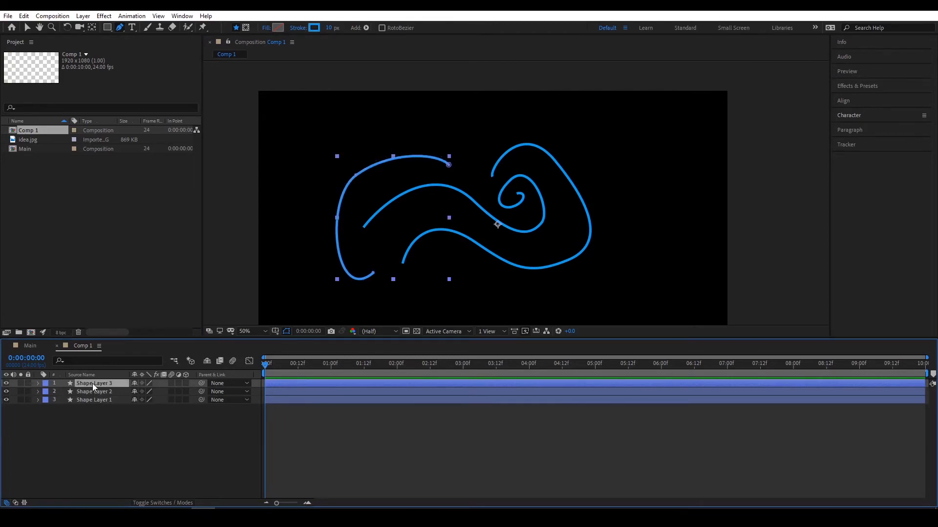
{"action": "left_click", "coordinate": [110, 397], "text": "shift"}
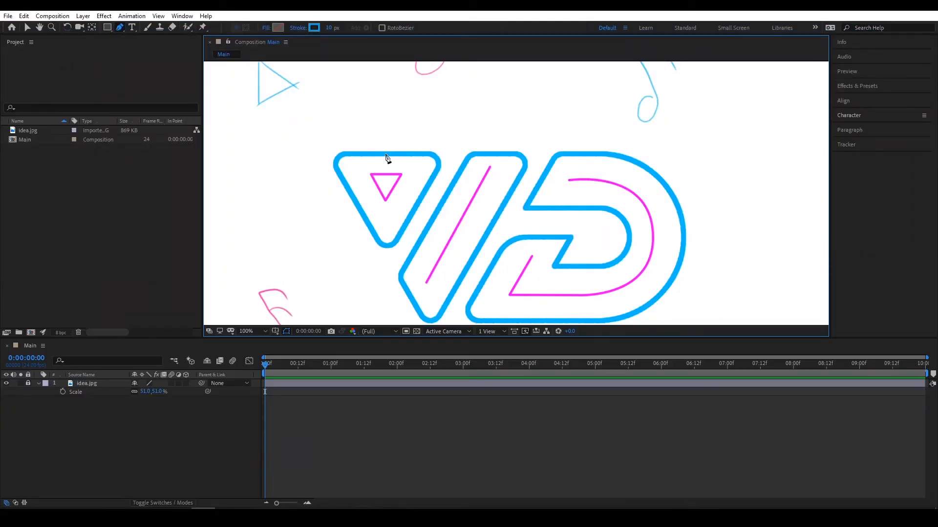
Trace the logo's blue rounded triangle in the Main composition as a closed Pen path, and hide idea.jpg
{"action": "left_click", "coordinate": [385, 154]}
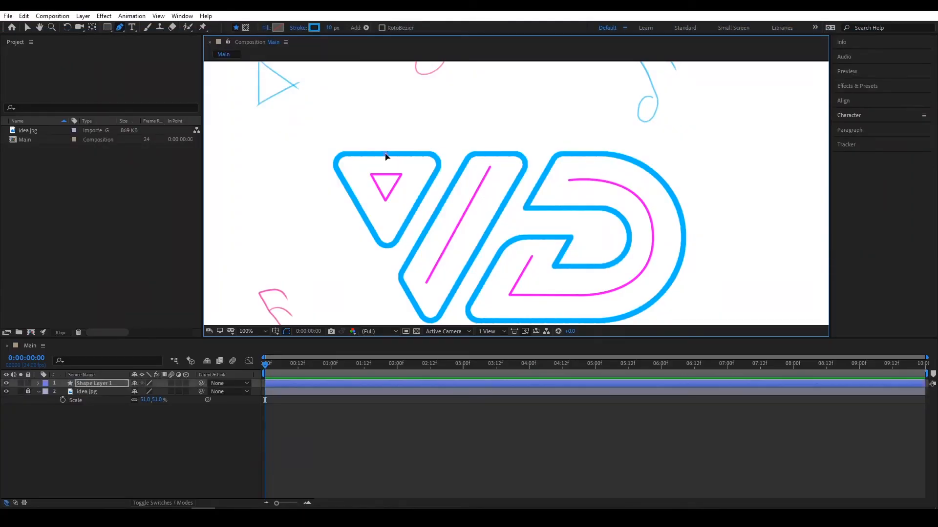
{"action": "left_click", "coordinate": [438, 153]}
{"action": "left_click", "coordinate": [434, 175]}
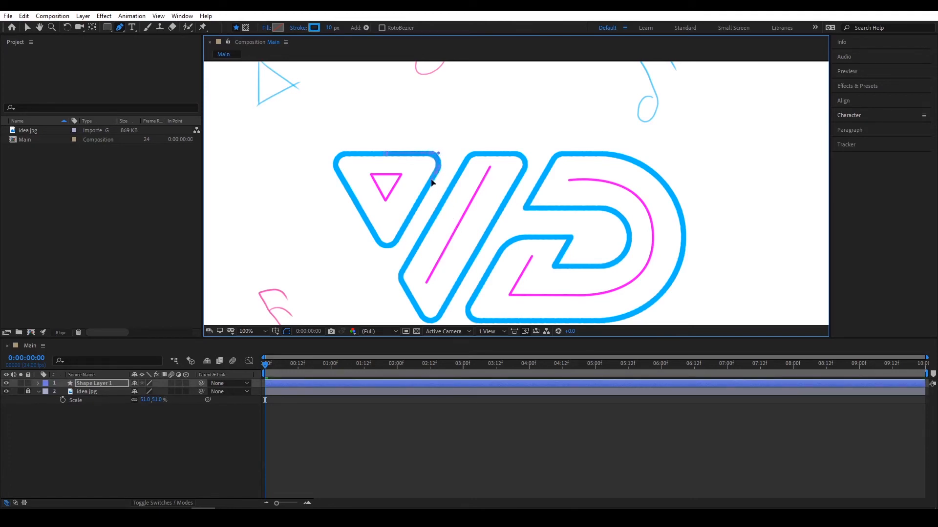
{"action": "left_click", "coordinate": [397, 242]}
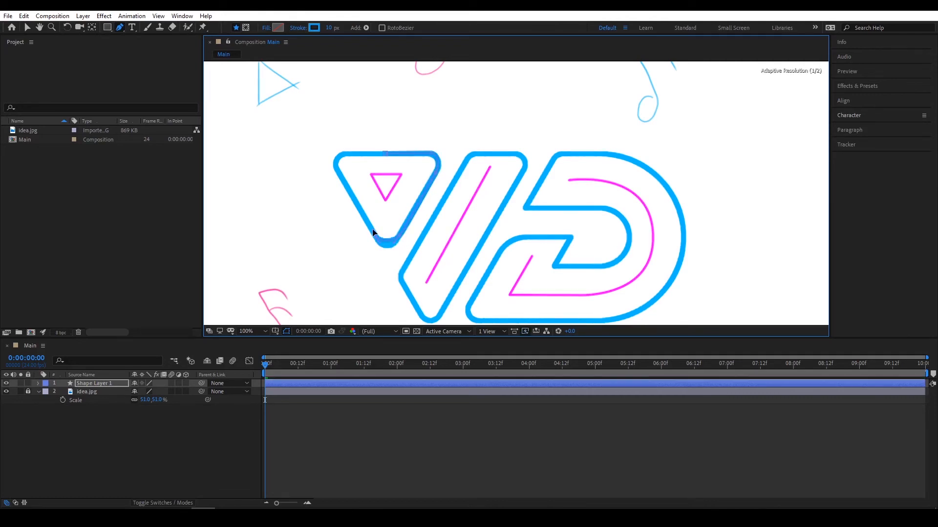
{"action": "left_click_drag", "start_coordinate": [376, 239], "coordinate": [369, 226]}
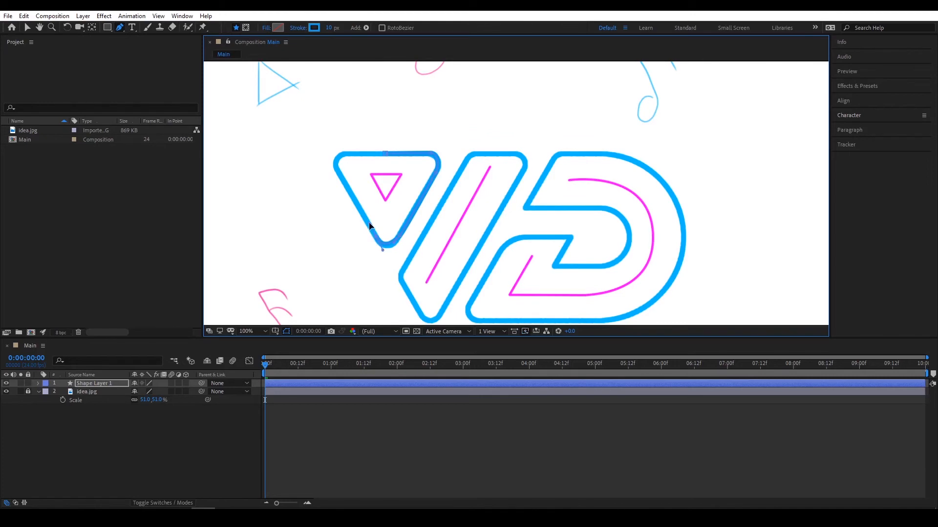
{"action": "left_click", "coordinate": [338, 175]}
{"action": "left_click_drag", "start_coordinate": [338, 175], "coordinate": [389, 153]}
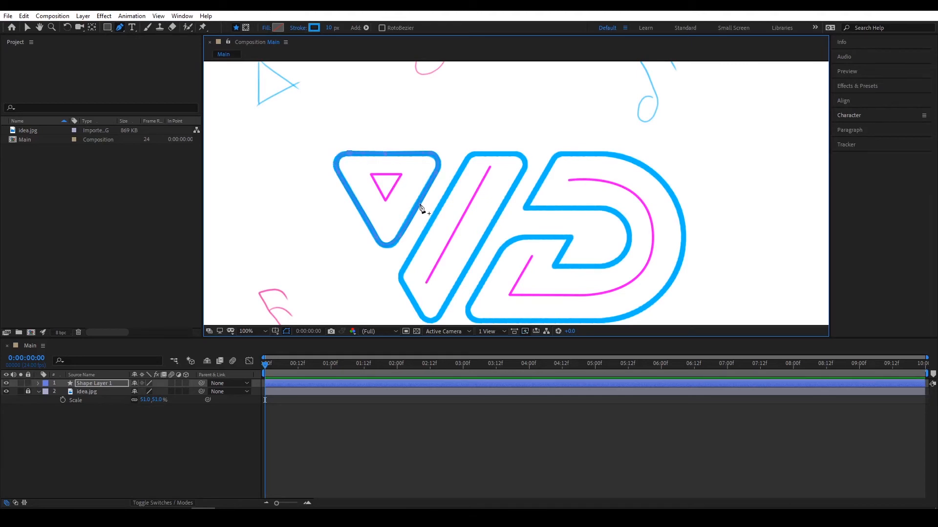
{"action": "left_click", "coordinate": [6, 392]}
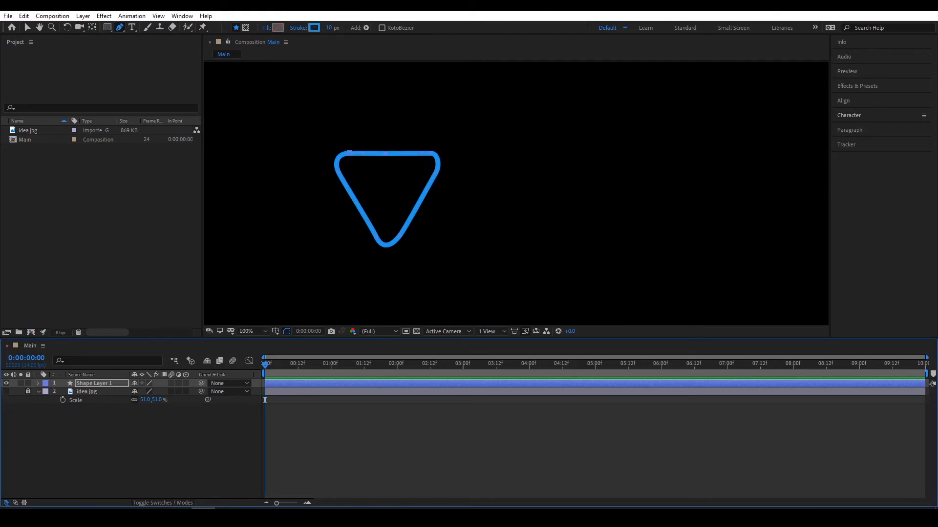
Show idea.jpg again, unlock it and expand its Transform properties
{"action": "left_click", "coordinate": [7, 392]}
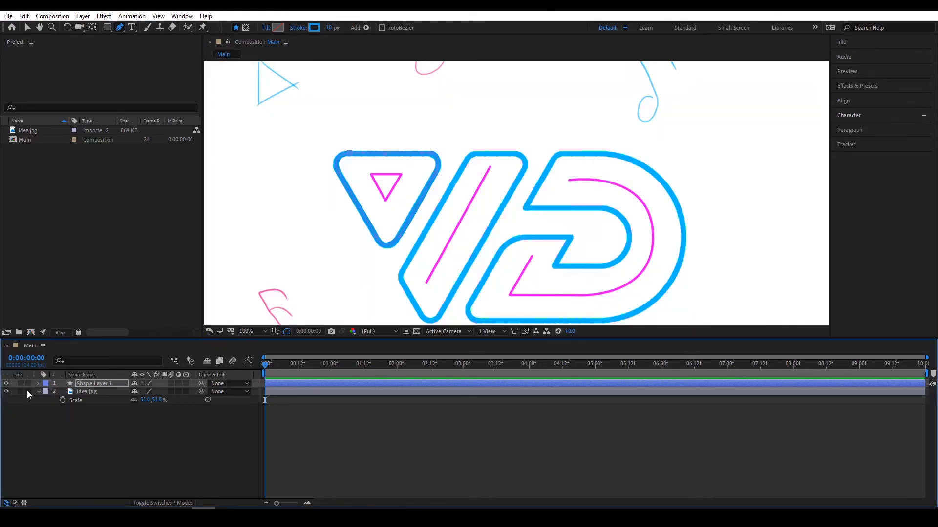
{"action": "left_click", "coordinate": [84, 391]}
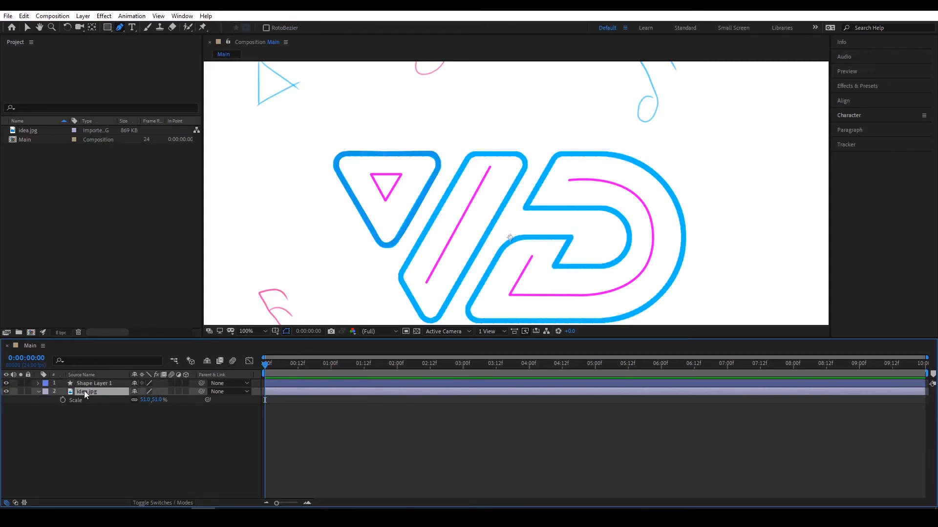
{"action": "key", "text": "t"}
{"action": "left_click", "coordinate": [39, 393]}
{"action": "left_click", "coordinate": [38, 392]}
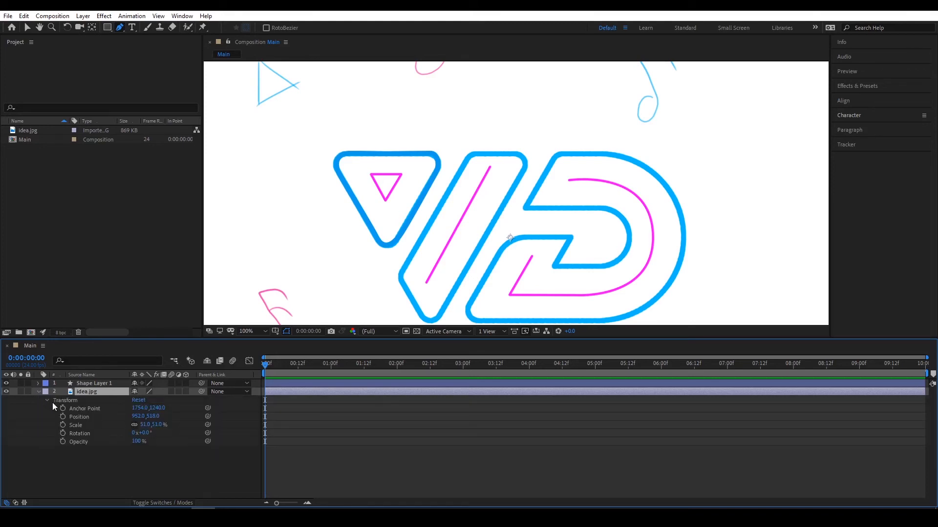
{"action": "left_click", "coordinate": [70, 402]}
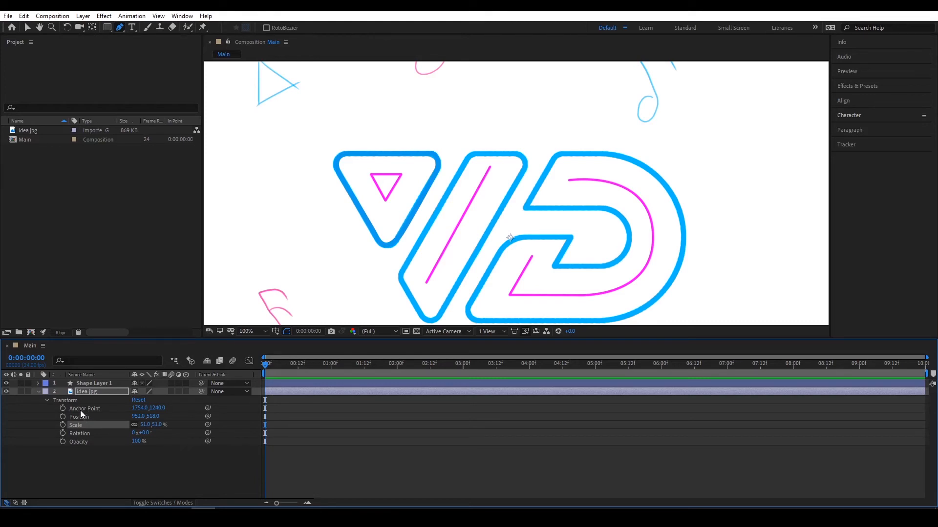
{"action": "left_click", "coordinate": [38, 391]}
{"action": "left_click", "coordinate": [39, 392]}
{"action": "left_click", "coordinate": [46, 401]}
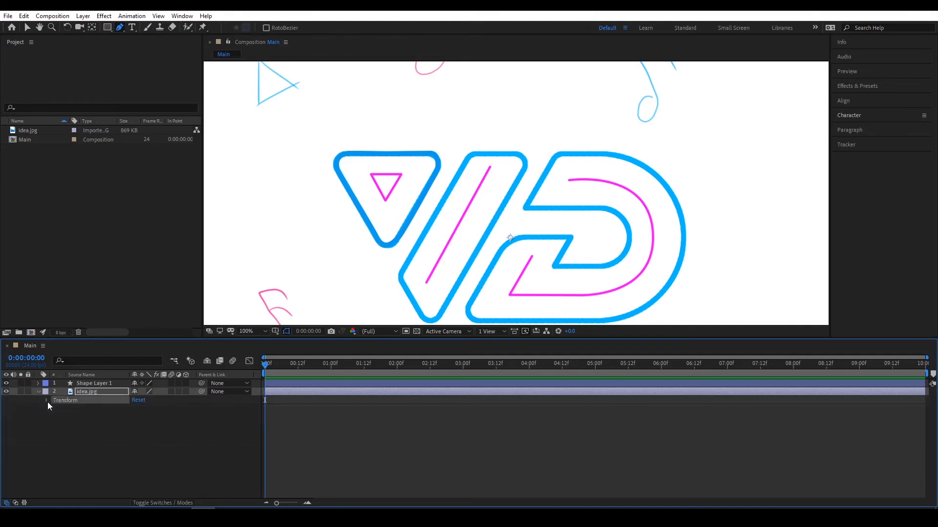
{"action": "left_click", "coordinate": [82, 426]}
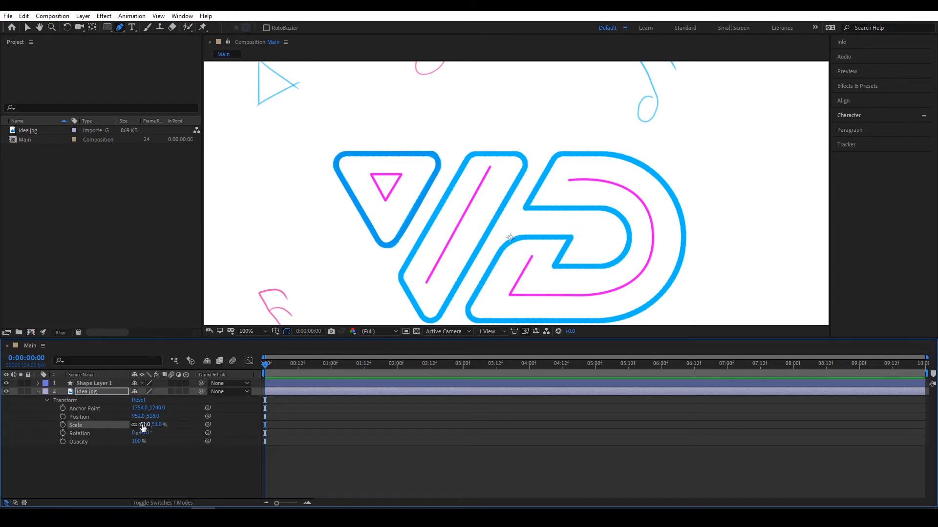
{"action": "left_click_drag", "start_coordinate": [146, 424], "coordinate": [146, 425]}
Set idea.jpg's opacity to 30%, collapse its properties and lock the layer again
{"action": "left_click", "coordinate": [103, 442]}
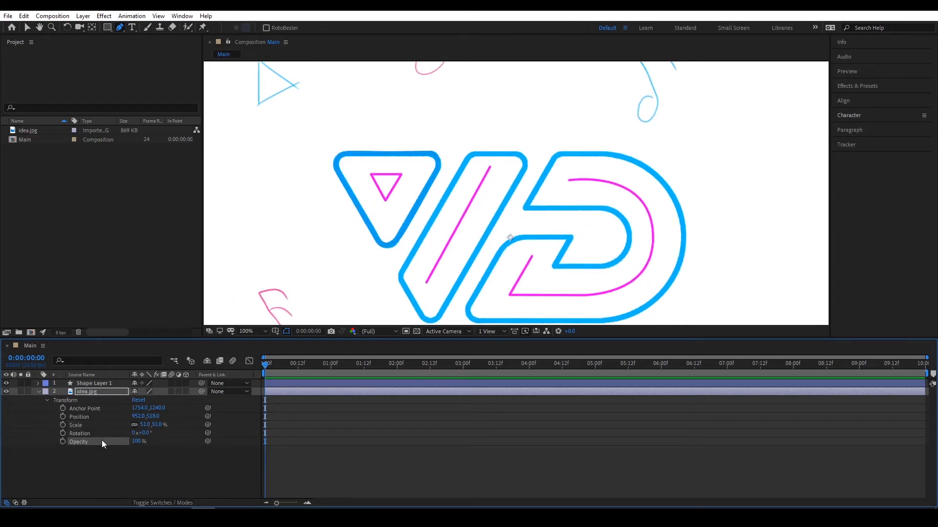
{"action": "left_click", "coordinate": [134, 443]}
{"action": "type", "text": "30"}
{"action": "key", "text": "Return"}
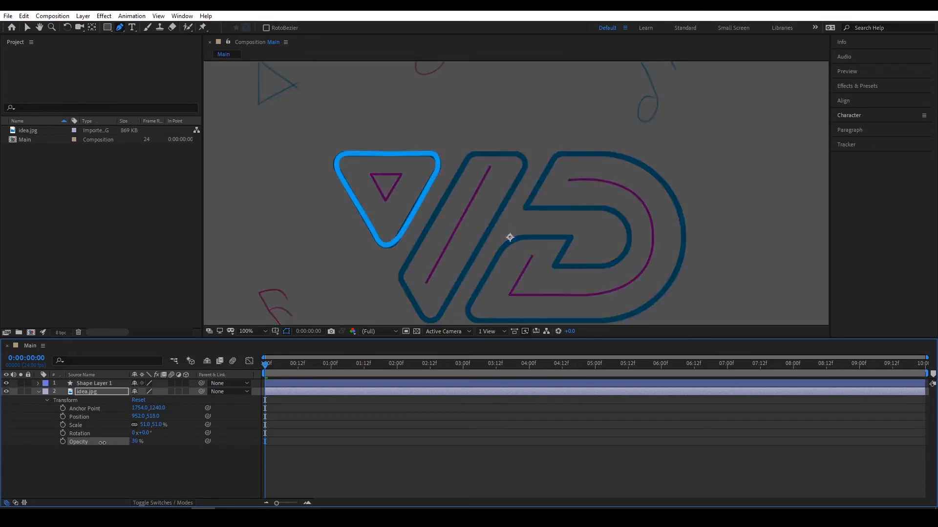
{"action": "left_click_drag", "start_coordinate": [102, 443], "coordinate": [103, 443]}
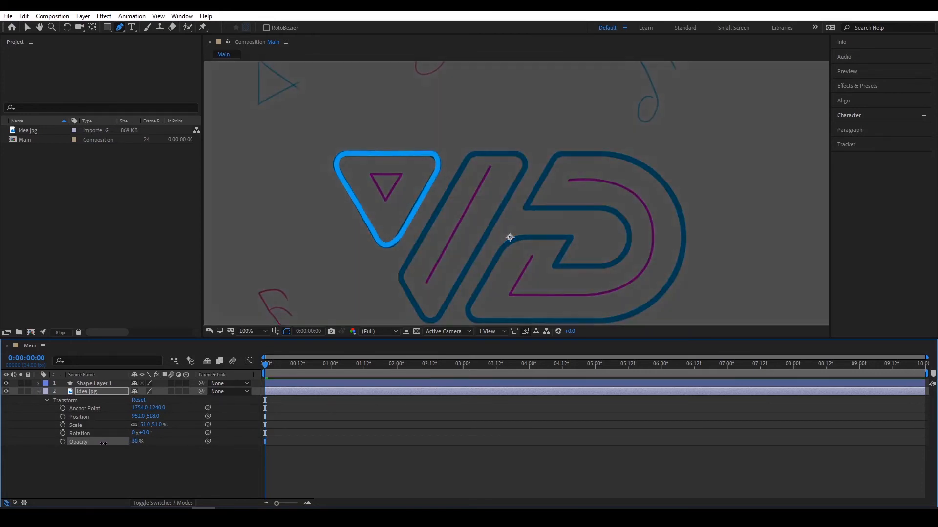
{"action": "left_click", "coordinate": [37, 393]}
{"action": "left_click", "coordinate": [28, 392]}
Expand Shape Layer 1's contents down to Path 1 and select its Path property for editing with the Selection tool
{"action": "left_click", "coordinate": [83, 383]}
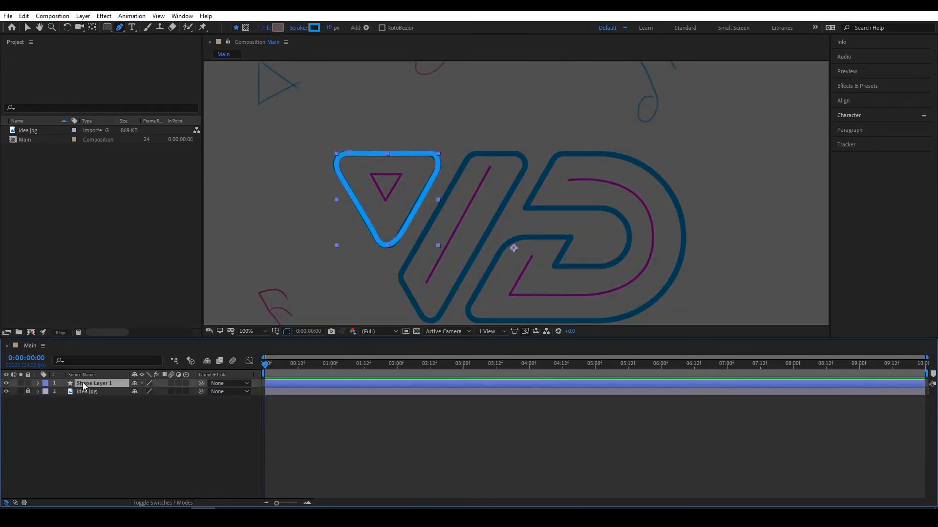
{"action": "key", "text": "period"}
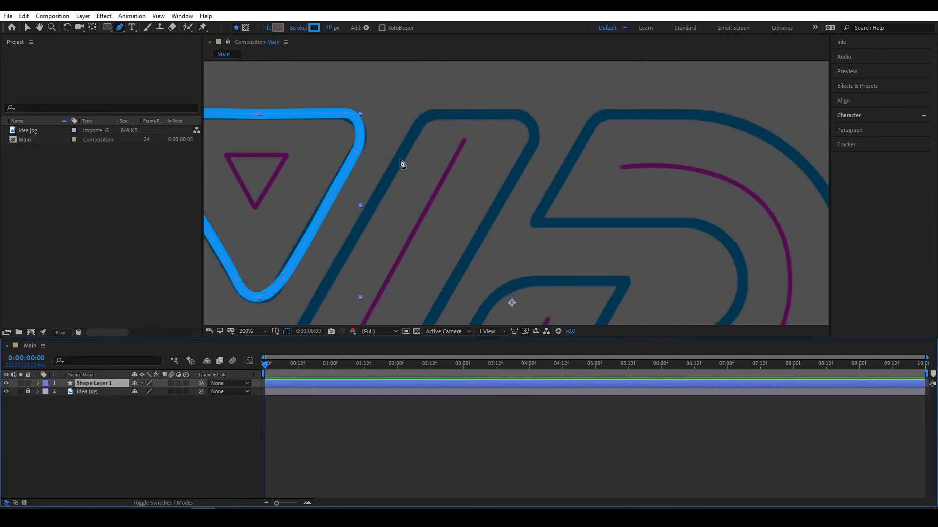
{"action": "left_click_drag", "start_coordinate": [400, 163], "coordinate": [480, 199]}
{"action": "key", "text": "v"}
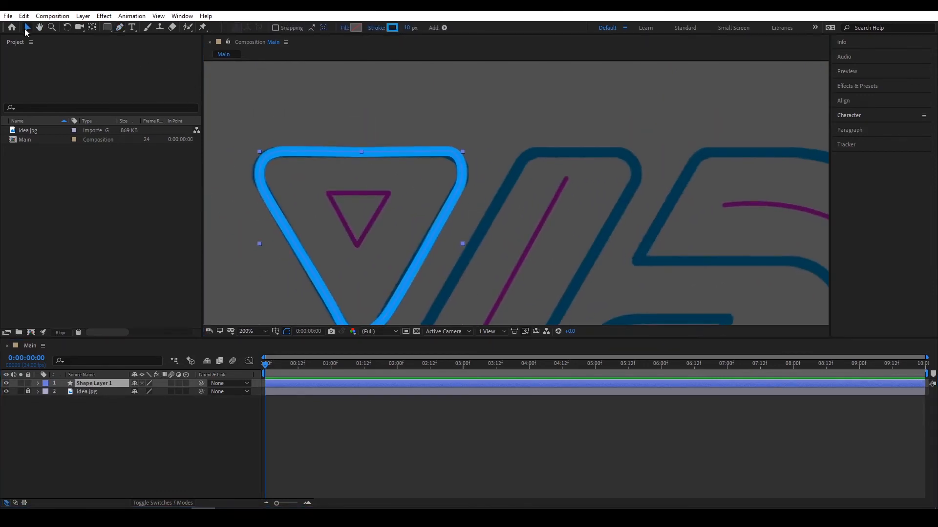
{"action": "left_click", "coordinate": [453, 154]}
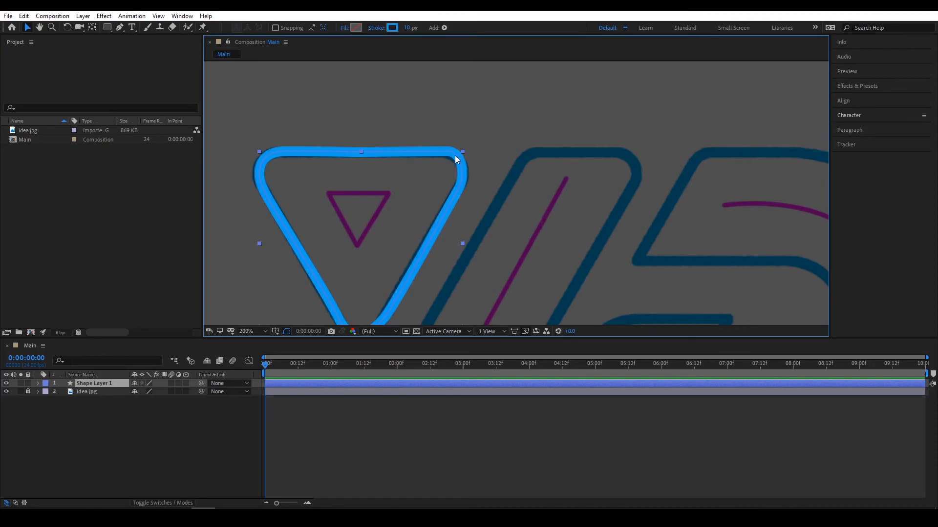
{"action": "left_click", "coordinate": [39, 383]}
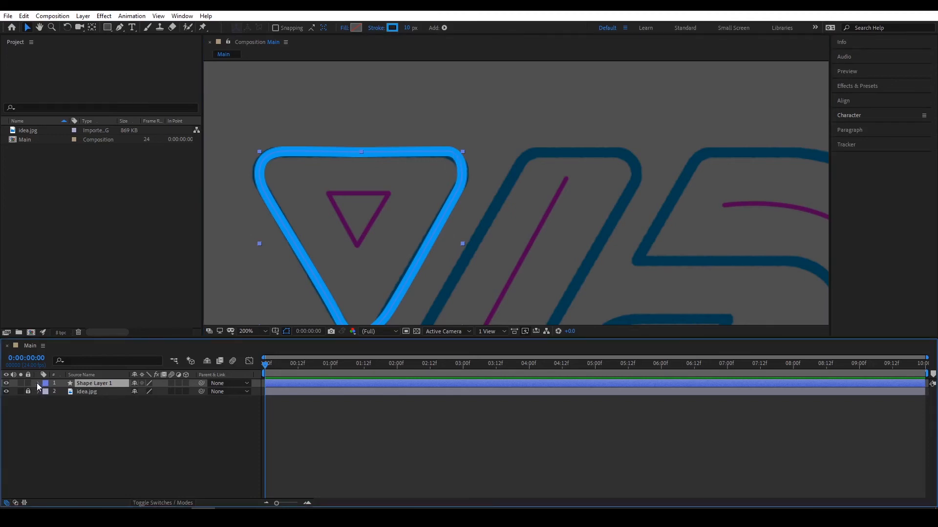
{"action": "left_click", "coordinate": [38, 383]}
{"action": "left_click", "coordinate": [46, 392]}
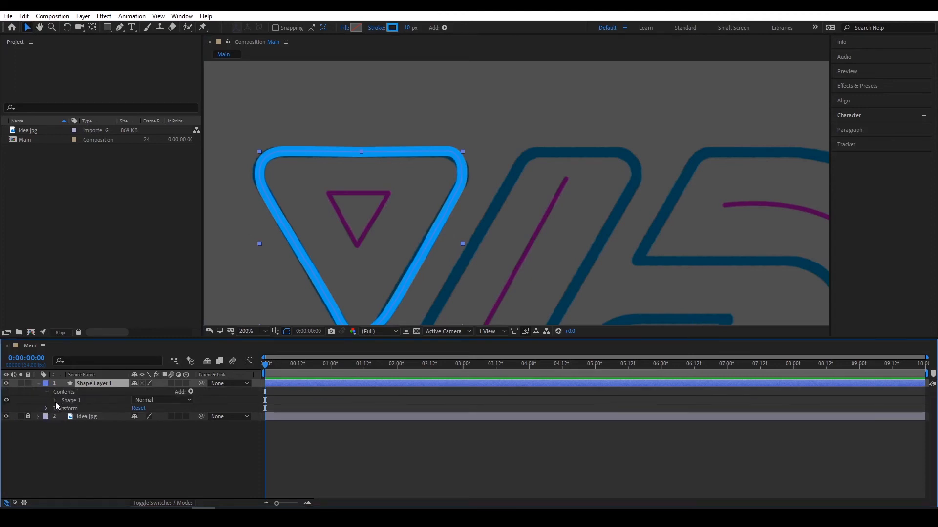
{"action": "left_click", "coordinate": [54, 401]}
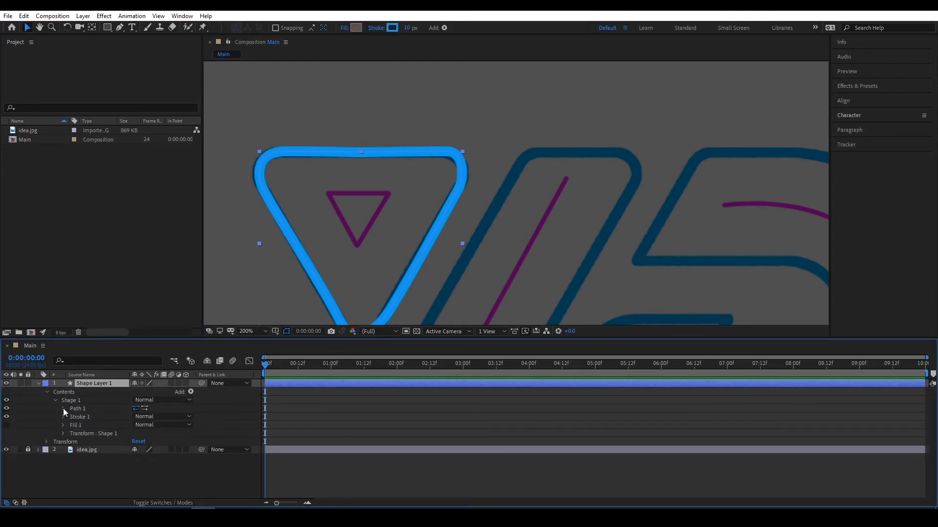
{"action": "left_click", "coordinate": [63, 409]}
{"action": "left_click", "coordinate": [91, 418]}
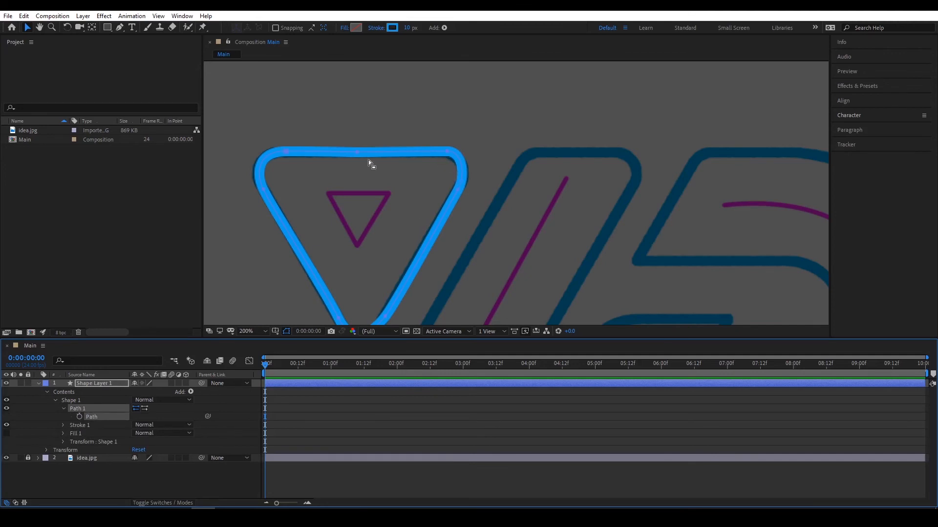
Adjust the path points at the blue triangle's upper-right corner to match the dimmed reference
{"action": "key", "text": "period"}
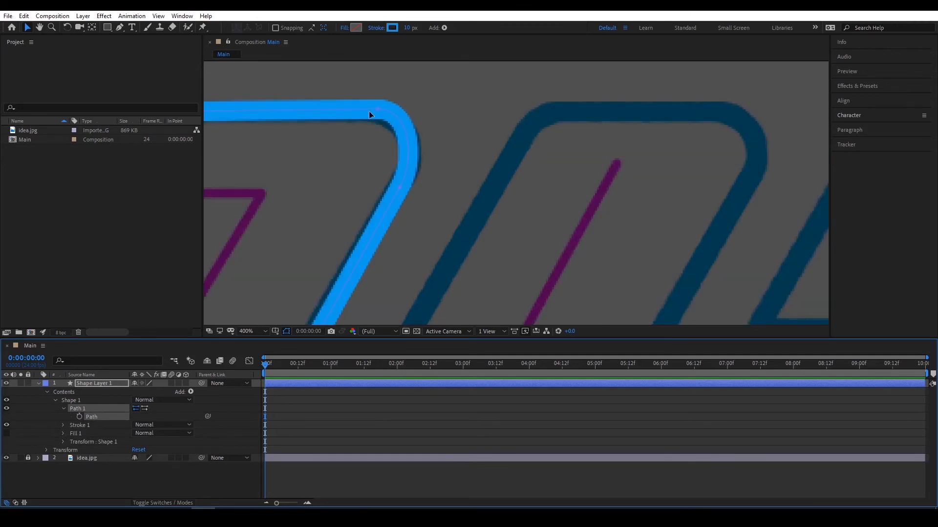
{"action": "left_click", "coordinate": [379, 108]}
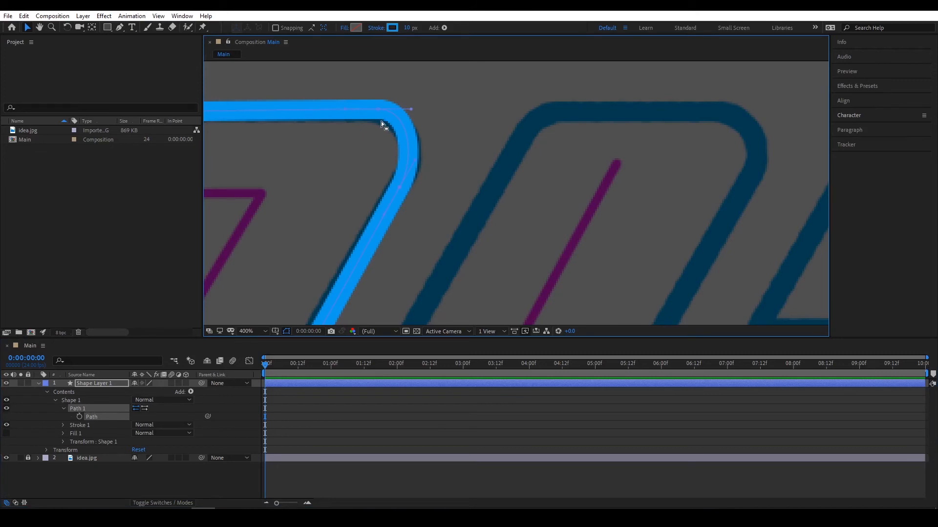
{"action": "left_click_drag", "start_coordinate": [377, 108], "coordinate": [379, 110]}
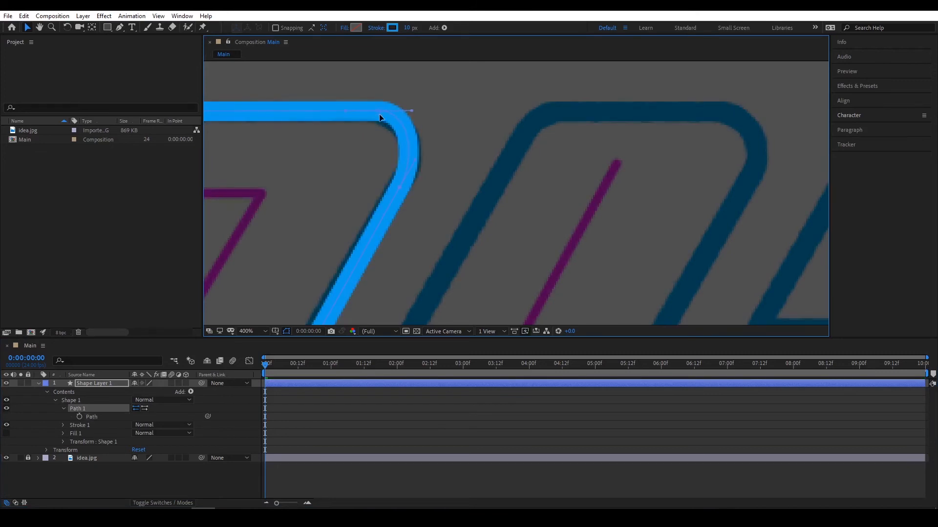
{"action": "left_click_drag", "start_coordinate": [398, 187], "coordinate": [416, 157]}
{"action": "left_click_drag", "start_coordinate": [377, 110], "coordinate": [371, 110]}
{"action": "key", "text": "comma"}
Adjust the points and curve handle at the blue triangle's bottom corner to match the reference, and collapse Shape Layer 1
{"action": "left_click", "coordinate": [255, 163]}
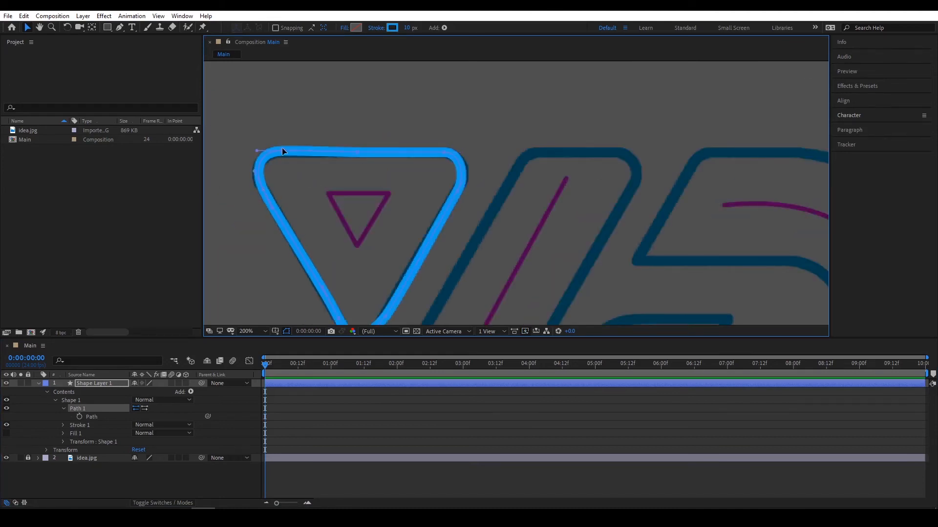
{"action": "left_click_drag", "start_coordinate": [353, 220], "coordinate": [350, 112]}
{"action": "key", "text": "period"}
{"action": "left_click_drag", "start_coordinate": [327, 239], "coordinate": [527, 249]}
{"action": "left_click", "coordinate": [449, 232]}
{"action": "left_click_drag", "start_coordinate": [467, 205], "coordinate": [444, 236]}
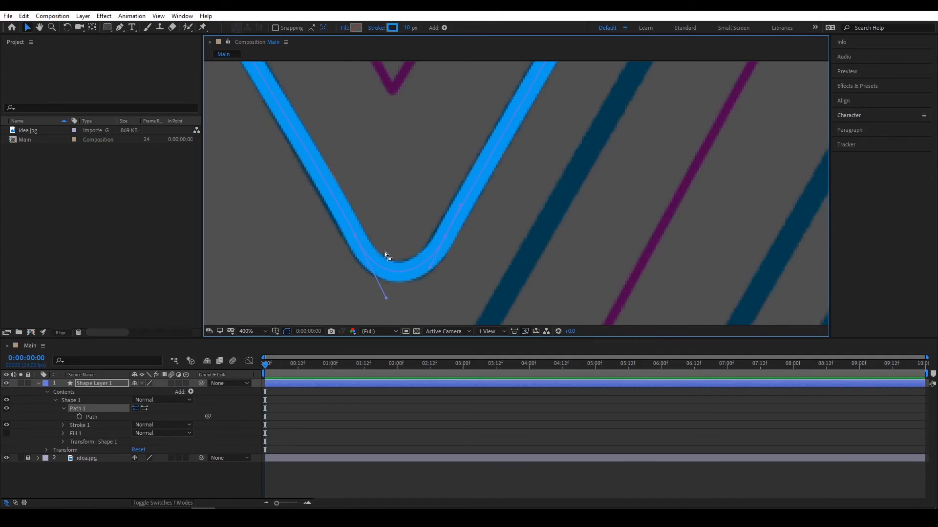
{"action": "left_click_drag", "start_coordinate": [386, 299], "coordinate": [389, 293]}
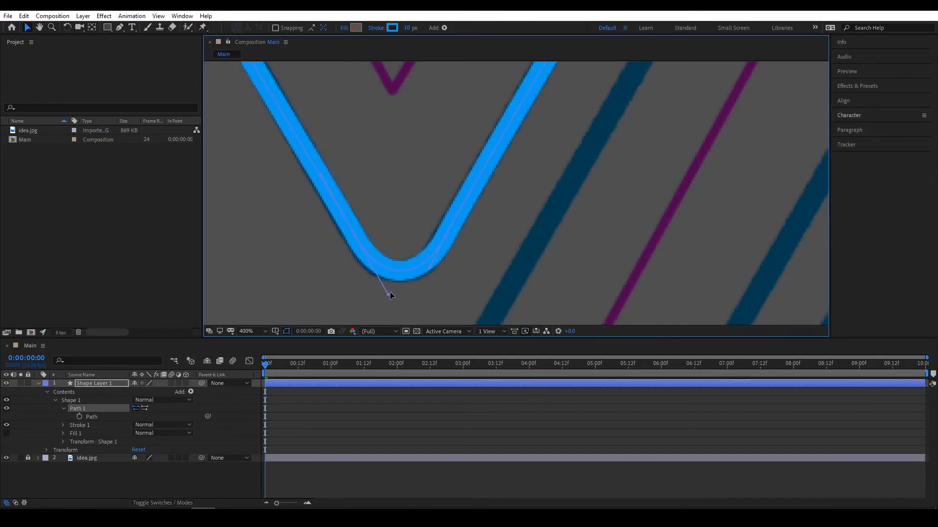
{"action": "scroll", "coordinate": [391, 291], "scroll_direction": "down", "scroll_amount": 1}
{"action": "left_click_drag", "start_coordinate": [463, 187], "coordinate": [374, 259]}
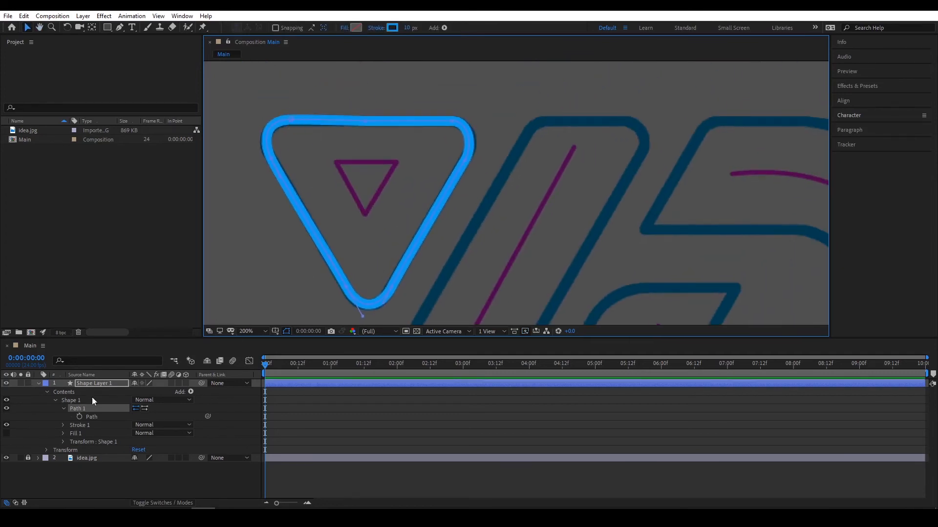
{"action": "left_click", "coordinate": [87, 383]}
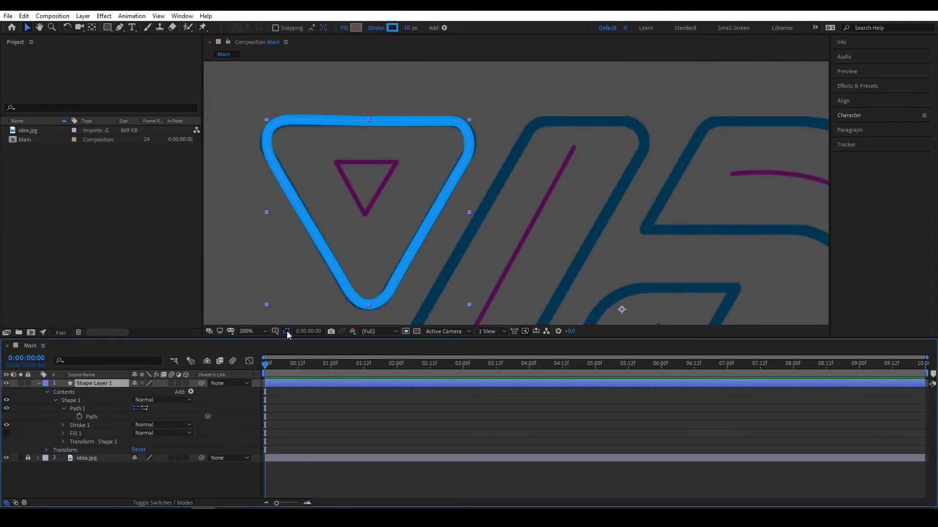
{"action": "left_click", "coordinate": [38, 383]}
Draw a three-point curved test path over the slanted bar with the Pen tool while Shape Layer 1 is selected
{"action": "left_click_drag", "start_coordinate": [421, 214], "coordinate": [376, 227]}
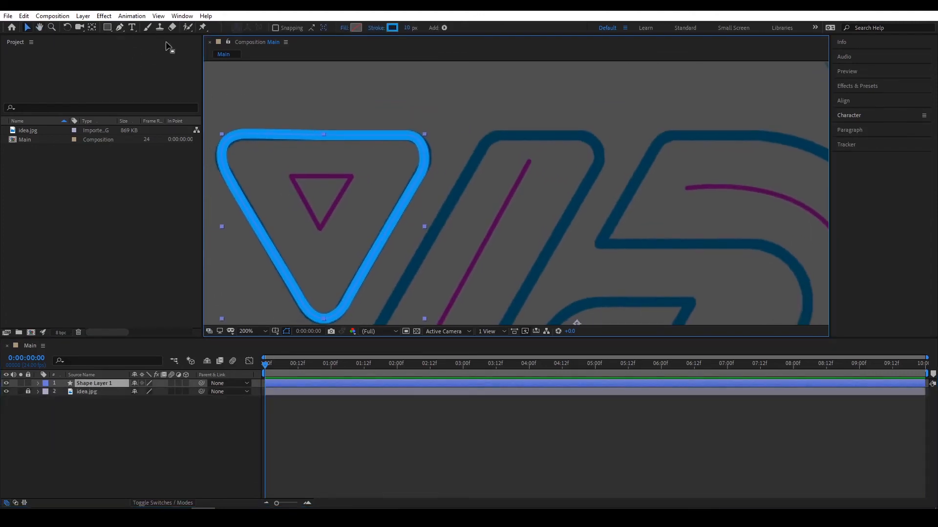
{"action": "left_click", "coordinate": [119, 27]}
{"action": "scroll", "coordinate": [419, 209], "scroll_direction": "right", "scroll_amount": 2}
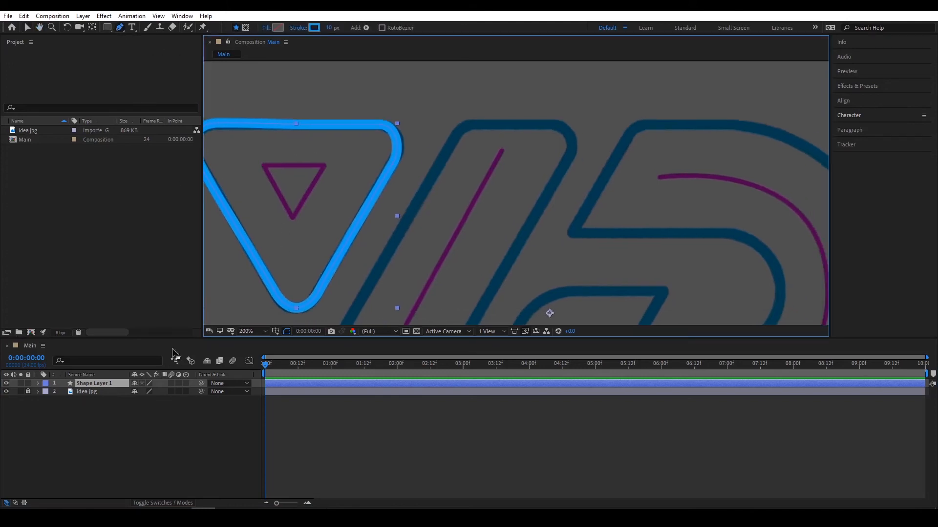
{"action": "left_click_drag", "start_coordinate": [397, 235], "coordinate": [436, 233]}
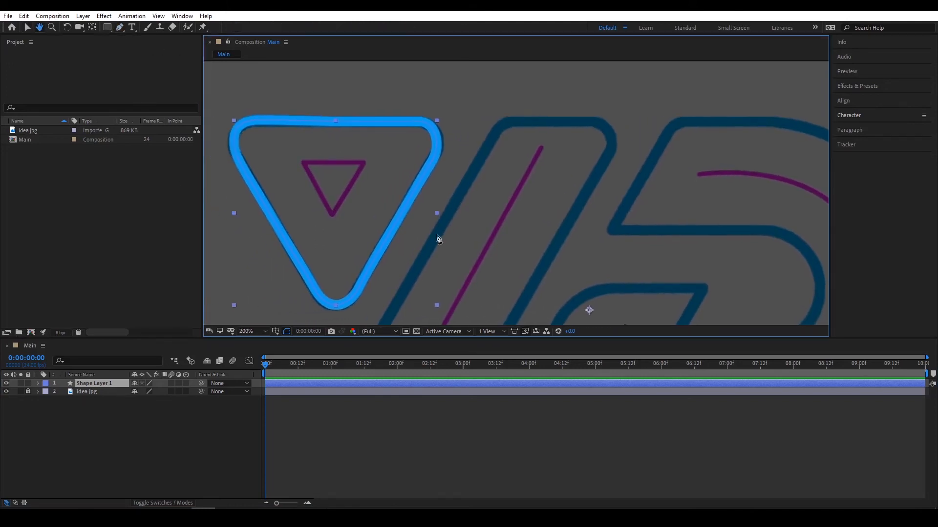
{"action": "left_click", "coordinate": [94, 390]}
{"action": "left_click", "coordinate": [95, 385]}
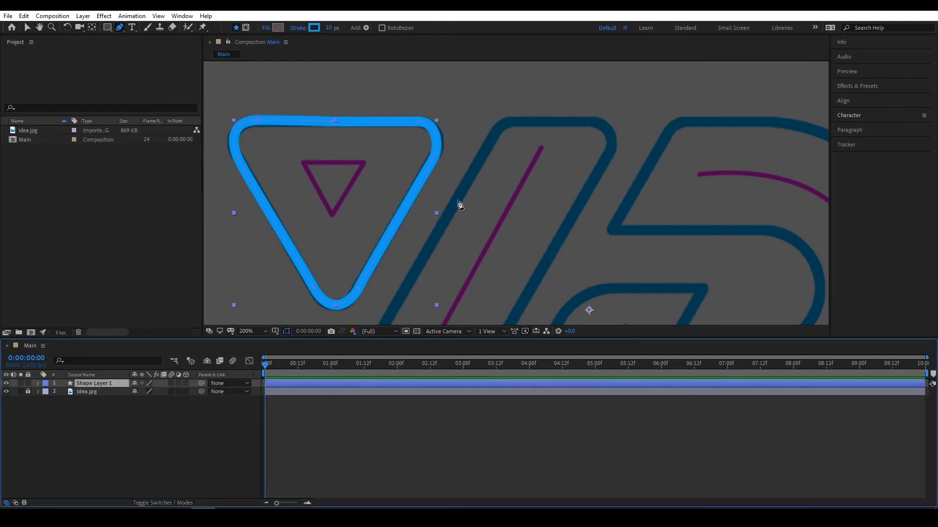
{"action": "left_click", "coordinate": [470, 175]}
{"action": "left_click_drag", "start_coordinate": [543, 157], "coordinate": [551, 200]}
{"action": "left_click_drag", "start_coordinate": [570, 247], "coordinate": [647, 165]}
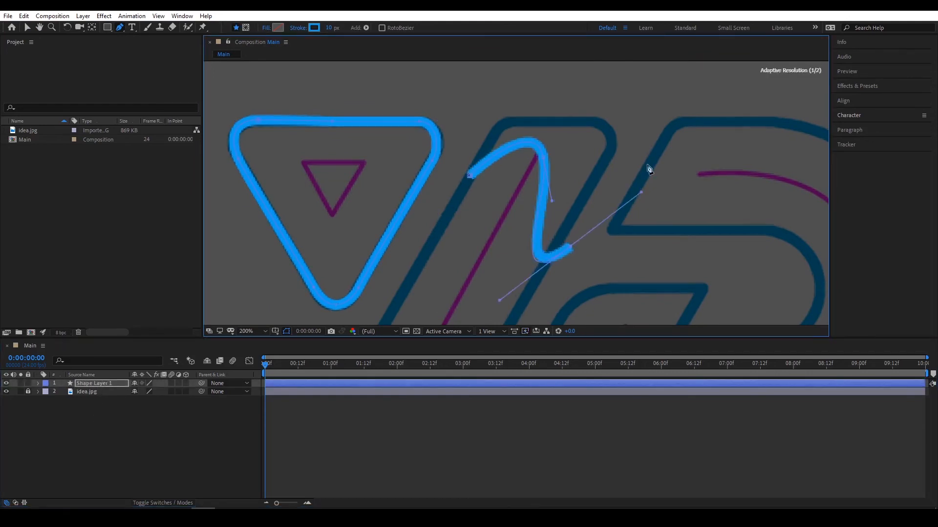
Expand Shape Layer 1's contents, collapse the Shape 1 group, and select the Shape 2 group holding the test curve
{"action": "left_click", "coordinate": [104, 383]}
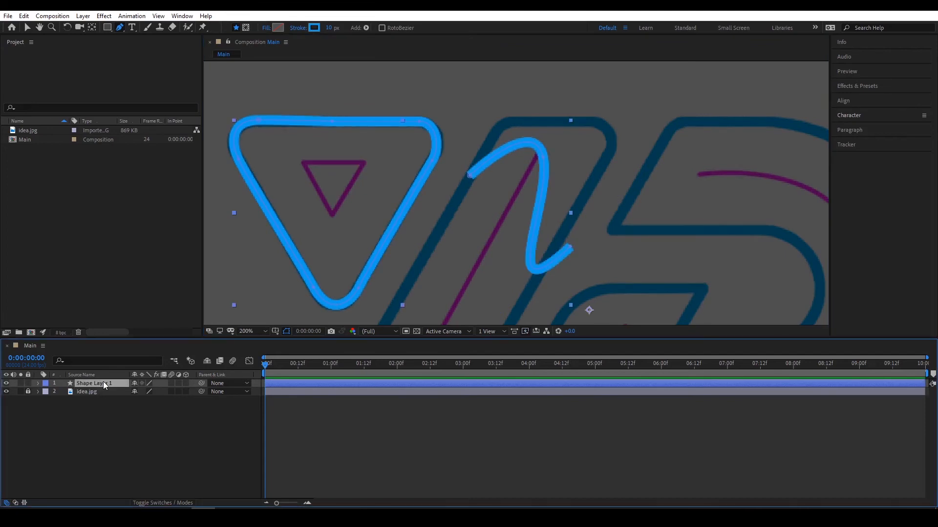
{"action": "left_click", "coordinate": [38, 384]}
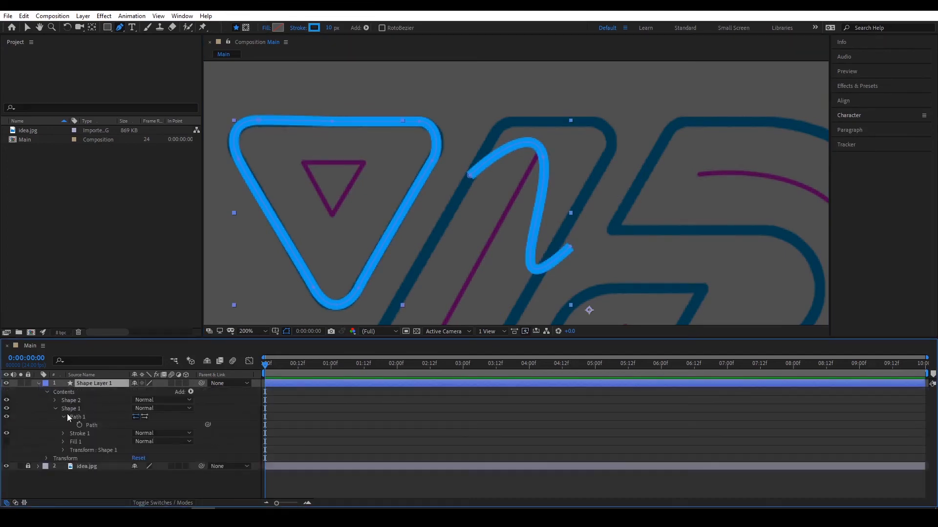
{"action": "left_click", "coordinate": [55, 409]}
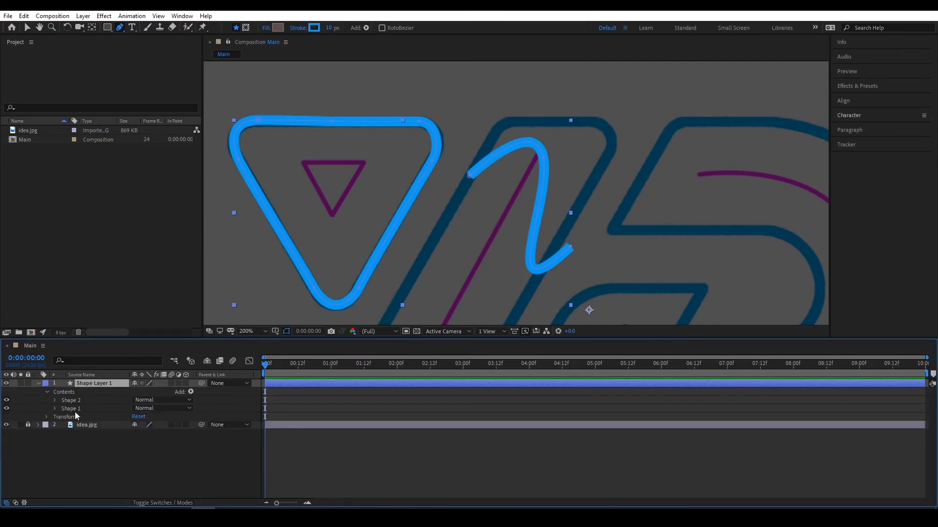
{"action": "left_click", "coordinate": [75, 409]}
{"action": "left_click", "coordinate": [78, 402]}
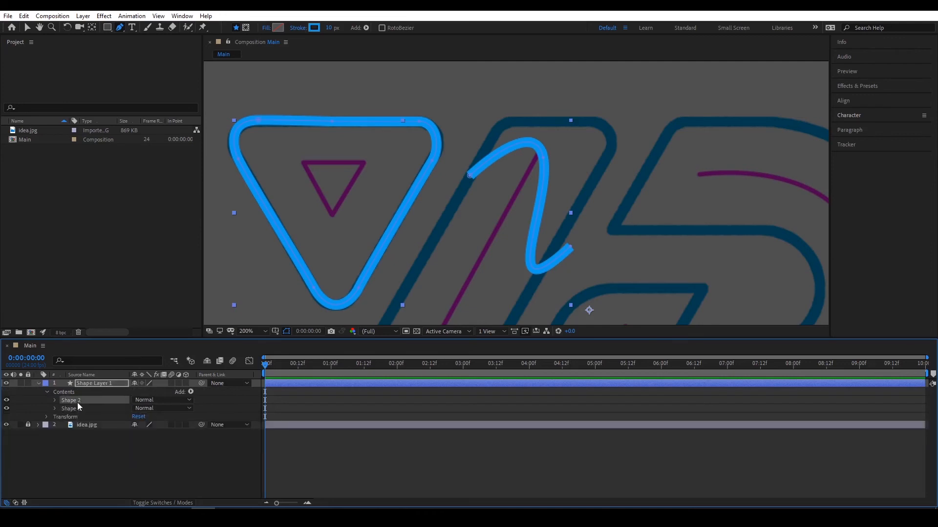
{"action": "left_click_drag", "start_coordinate": [341, 257], "coordinate": [352, 246]}
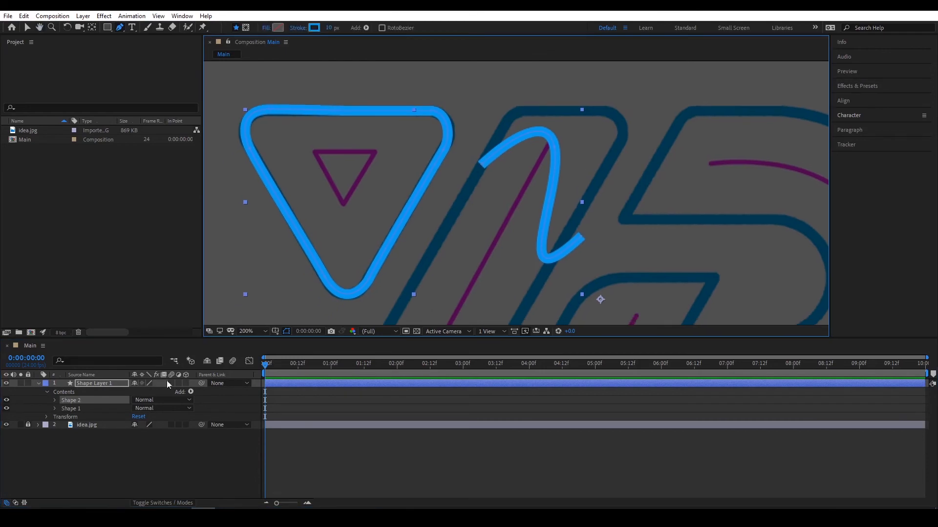
Hide and show the Shape 1 and Shape 2 groups in turn to check which path each one contains
{"action": "left_click", "coordinate": [80, 409]}
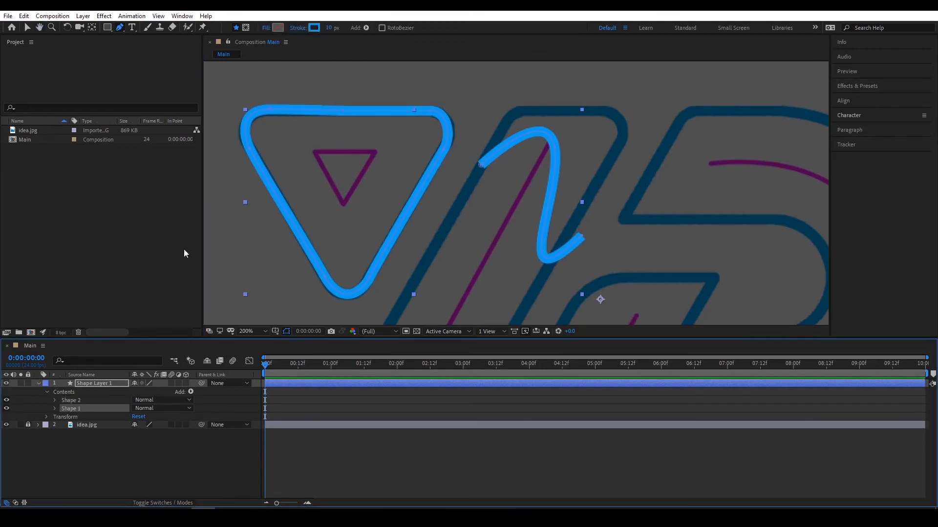
{"action": "left_click", "coordinate": [7, 408]}
{"action": "left_click", "coordinate": [7, 409]}
{"action": "left_click", "coordinate": [6, 400]}
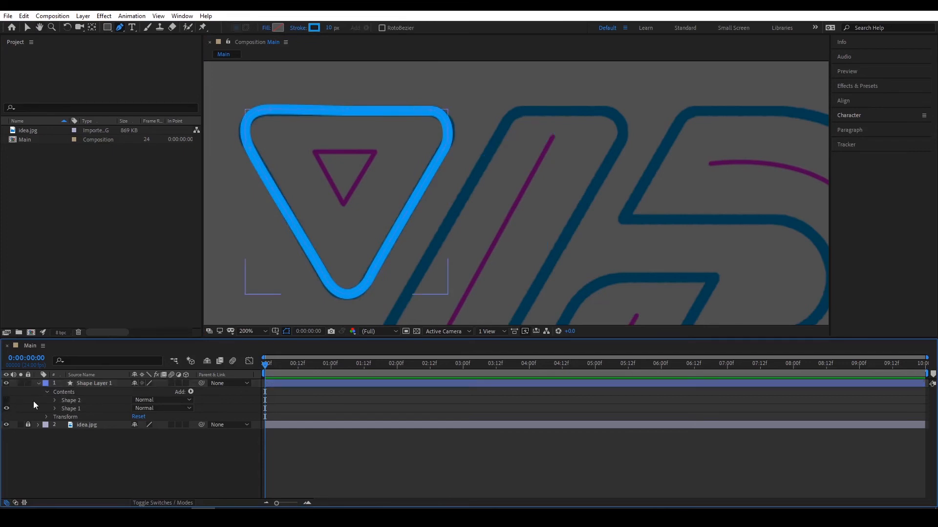
{"action": "left_click", "coordinate": [6, 400]}
{"action": "left_click", "coordinate": [76, 402]}
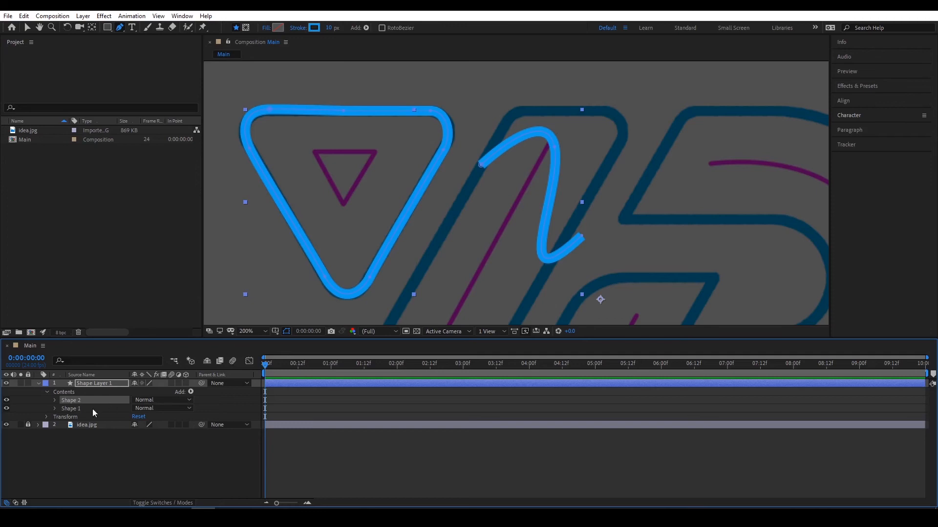
Inspect the path and stroke properties inside the Shape 2 group of Shape Layer 1
{"action": "left_click", "coordinate": [54, 400]}
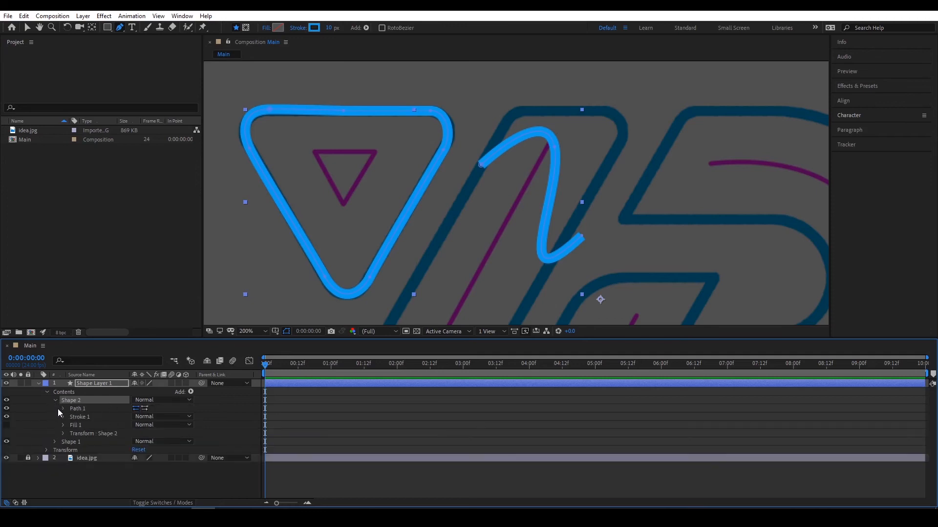
{"action": "left_click", "coordinate": [63, 408]}
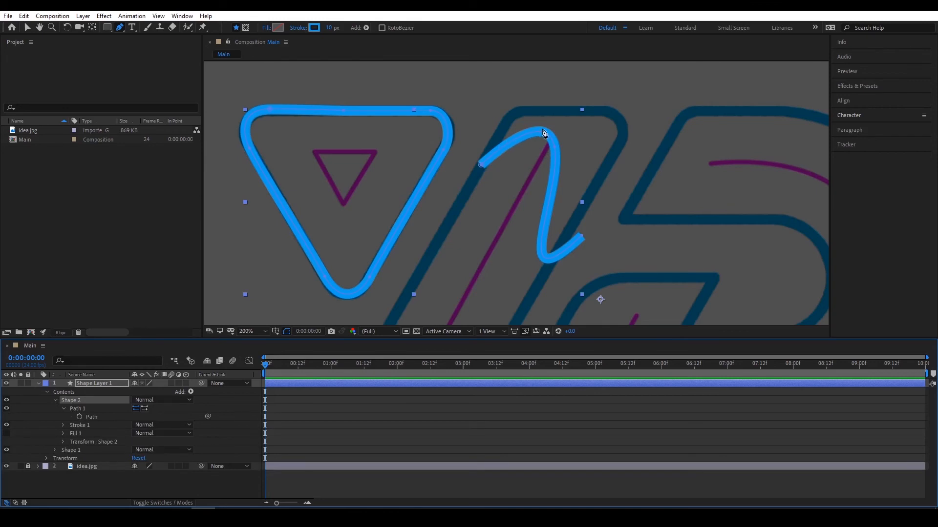
{"action": "left_click", "coordinate": [57, 400]}
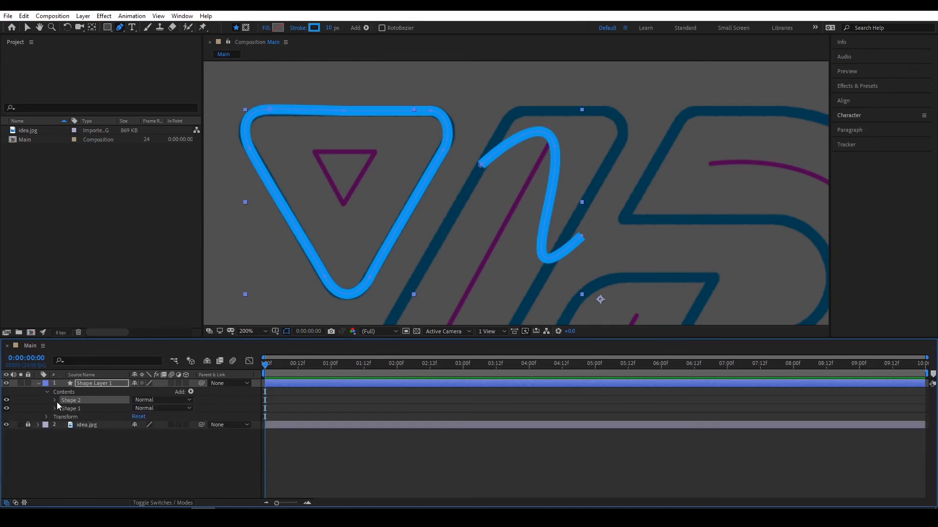
{"action": "left_click", "coordinate": [57, 402]}
{"action": "left_click", "coordinate": [64, 408]}
{"action": "left_click", "coordinate": [78, 416]}
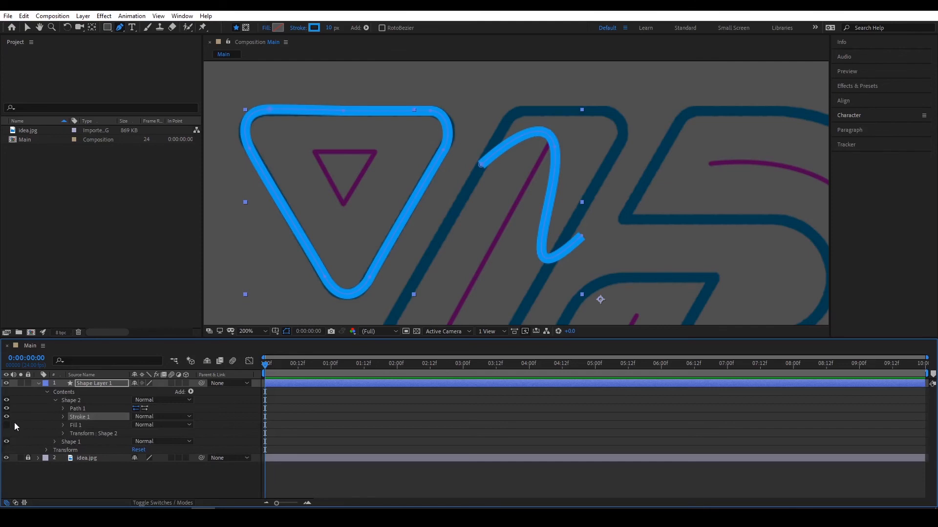
Try changing the scale in Shape 2's own transform properties, undo it, and collapse the group
{"action": "left_click", "coordinate": [63, 434]}
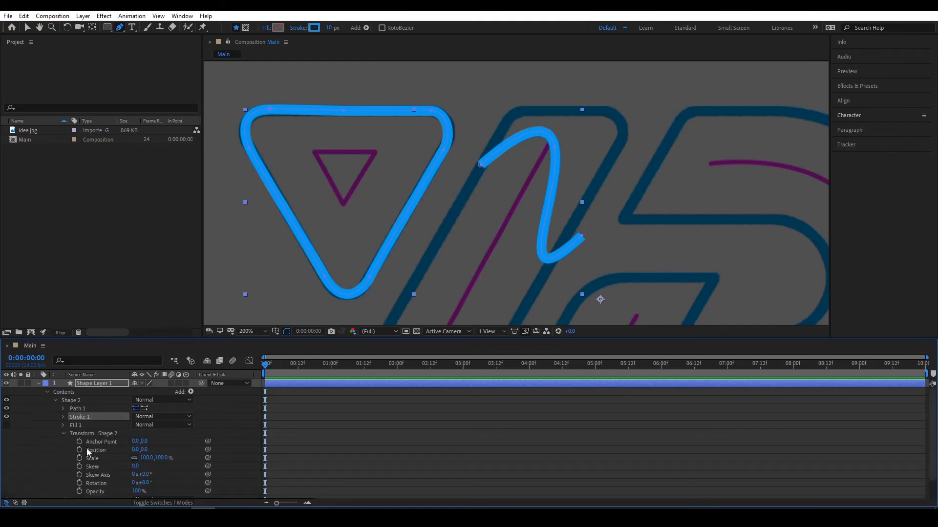
{"action": "left_click_drag", "start_coordinate": [144, 459], "coordinate": [135, 463]}
{"action": "key", "text": "ctrl+z"}
{"action": "left_click", "coordinate": [63, 433]}
{"action": "left_click", "coordinate": [55, 401]}
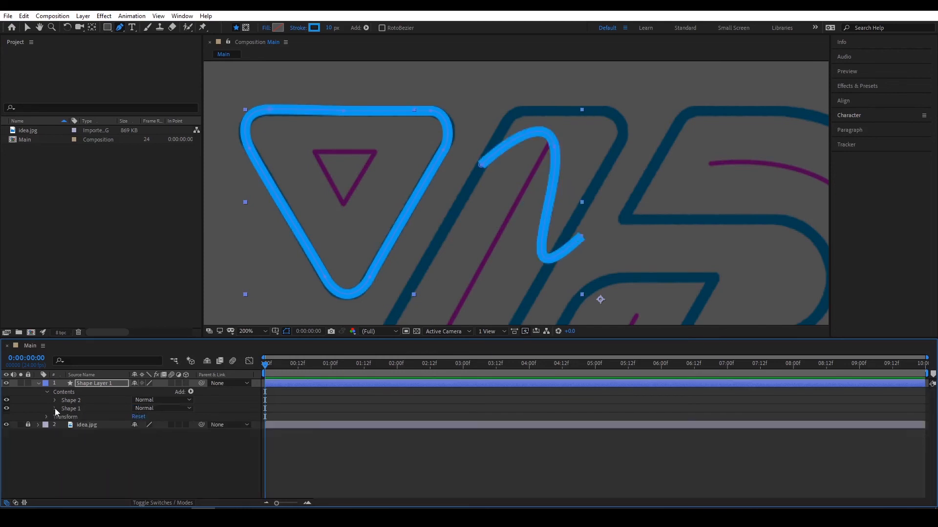
Delete the Shape 2 group with the test curve, then collapse and deselect Shape Layer 1
{"action": "left_click", "coordinate": [78, 402]}
{"action": "key", "text": "Delete"}
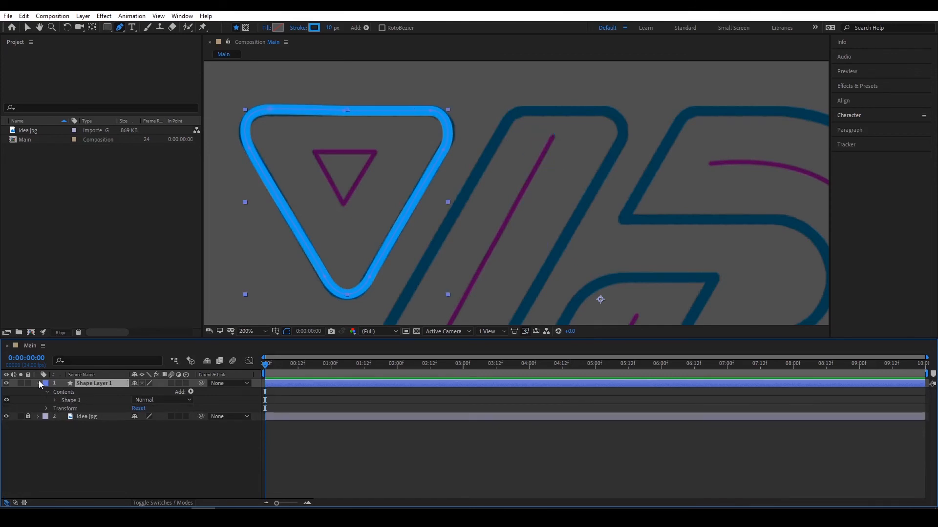
{"action": "left_click", "coordinate": [39, 383]}
{"action": "left_click", "coordinate": [110, 423]}
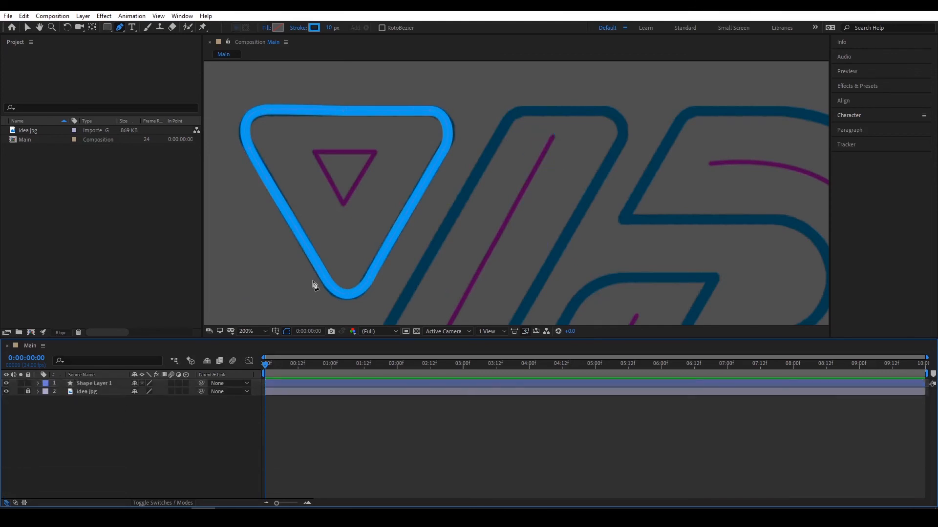
Start a Pen tool path on a new shape layer, tracing the slanted bar's upper-right corner and right side down to the bottom
{"action": "left_click", "coordinate": [120, 27]}
{"action": "left_click_drag", "start_coordinate": [517, 203], "coordinate": [460, 190]}
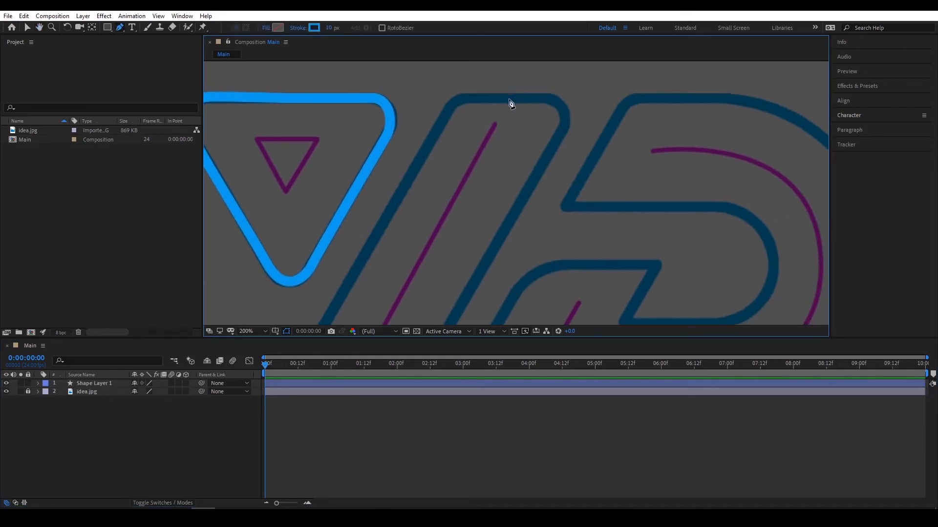
{"action": "mouse_move", "coordinate": [537, 99]}
{"action": "left_mouse_down"}
{"action": "mouse_move", "coordinate": [574, 101]}
{"action": "mouse_move", "coordinate": [549, 98]}
{"action": "left_mouse_up"}
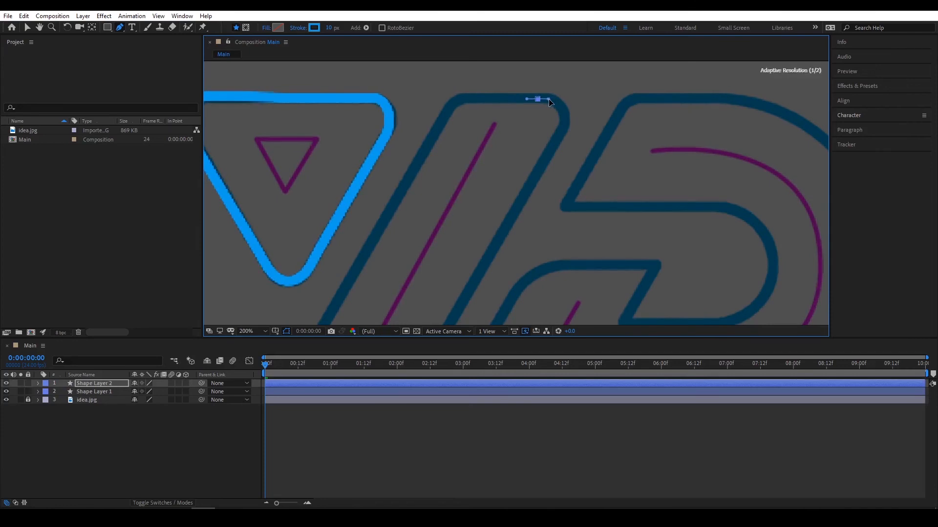
{"action": "left_click_drag", "start_coordinate": [556, 146], "coordinate": [540, 168]}
{"action": "scroll", "coordinate": [540, 168], "scroll_direction": "down", "scroll_amount": 5}
{"action": "scroll", "coordinate": [540, 168], "scroll_direction": "left", "scroll_amount": 2}
{"action": "left_click_drag", "start_coordinate": [452, 282], "coordinate": [442, 298]}
Trace the slanted bar's lower-left corner, left side and upper-left corner, and close the path along its top edge
{"action": "left_click", "coordinate": [389, 255]}
{"action": "scroll", "coordinate": [381, 259], "scroll_direction": "up", "scroll_amount": 2}
{"action": "left_click_drag", "start_coordinate": [388, 234], "coordinate": [400, 215]}
{"action": "left_click_drag", "start_coordinate": [488, 88], "coordinate": [399, 196]}
{"action": "mouse_move", "coordinate": [408, 163]}
{"action": "left_mouse_down"}
{"action": "mouse_move", "coordinate": [420, 138]}
{"action": "mouse_move", "coordinate": [469, 119]}
{"action": "left_mouse_up"}
{"action": "left_click", "coordinate": [427, 126]}
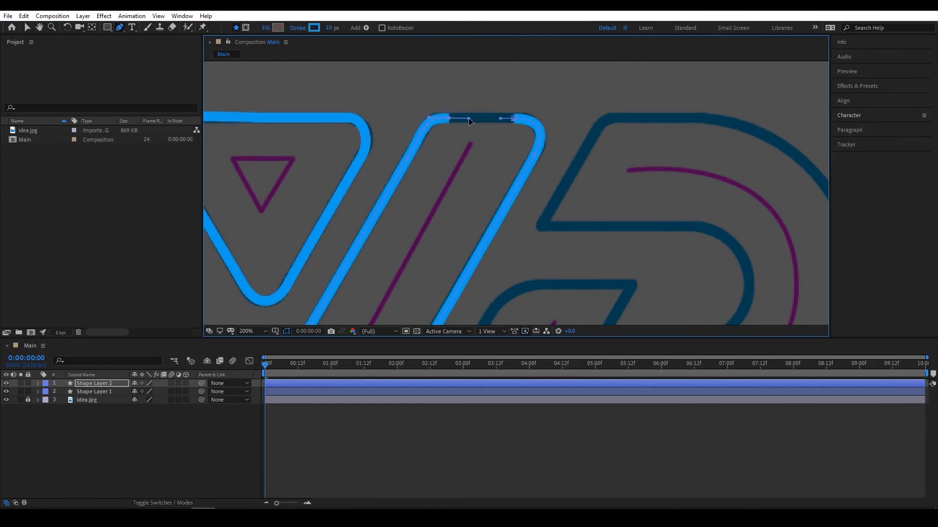
{"action": "left_click", "coordinate": [513, 118]}
{"action": "left_click_drag", "start_coordinate": [494, 190], "coordinate": [522, 155]}
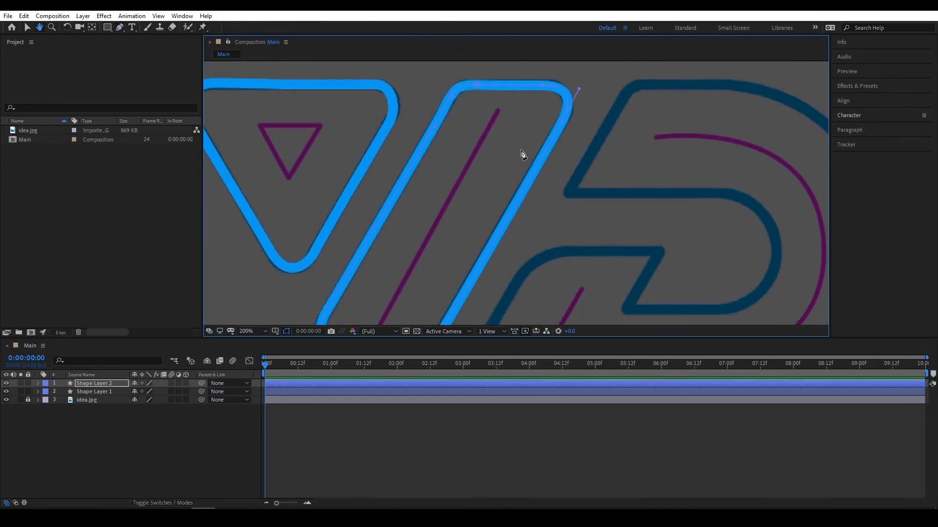
With Shape Layer 2 selected, start tracing the D from its inner left corner up the slanted edge and around the upper-left corner
{"action": "left_click", "coordinate": [100, 386]}
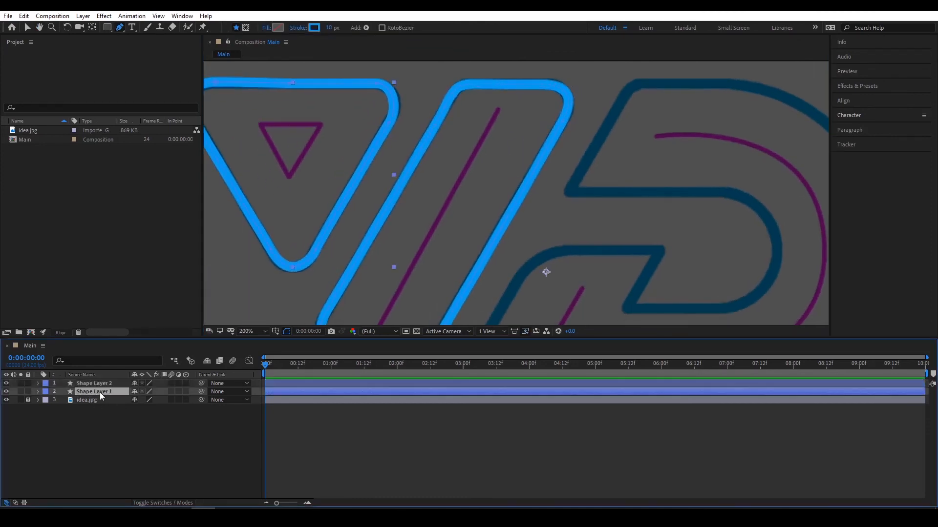
{"action": "left_click_drag", "start_coordinate": [484, 230], "coordinate": [410, 255]}
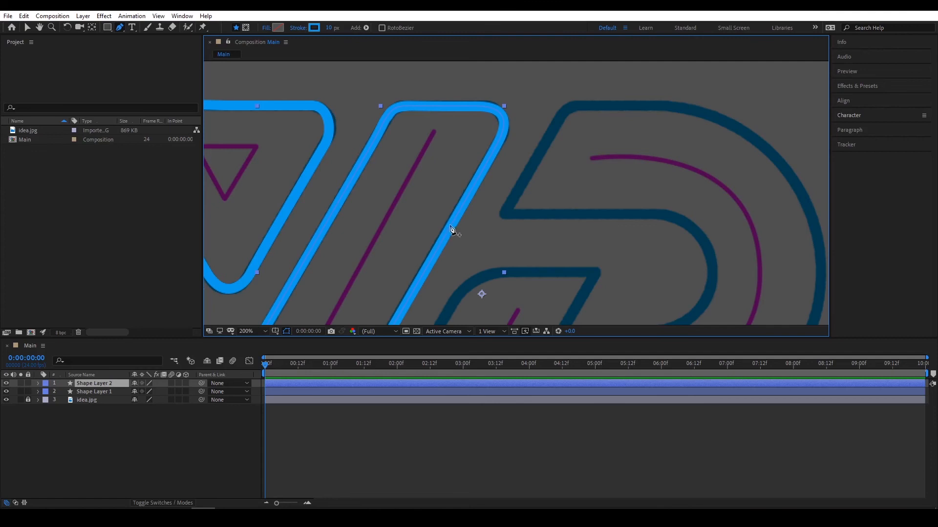
{"action": "left_click_drag", "start_coordinate": [452, 229], "coordinate": [309, 237]}
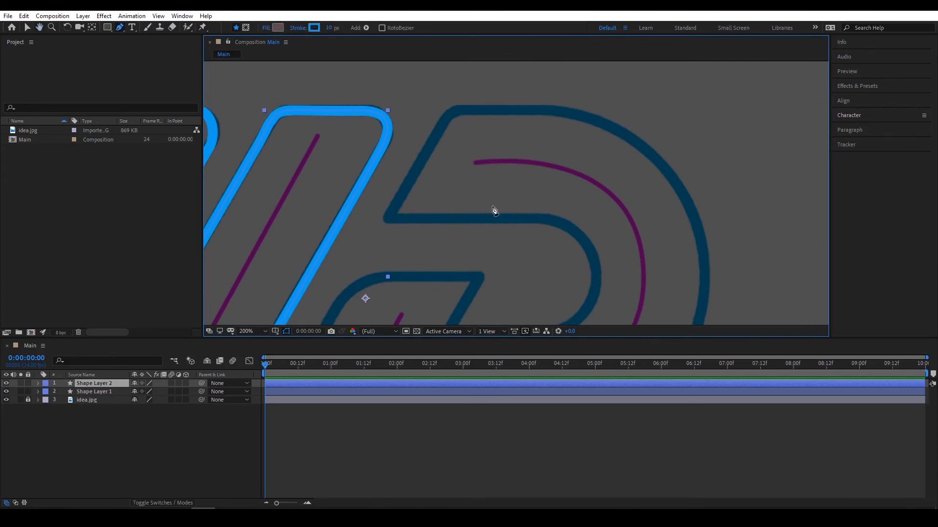
{"action": "scroll", "coordinate": [390, 223], "scroll_direction": "down", "scroll_amount": 2}
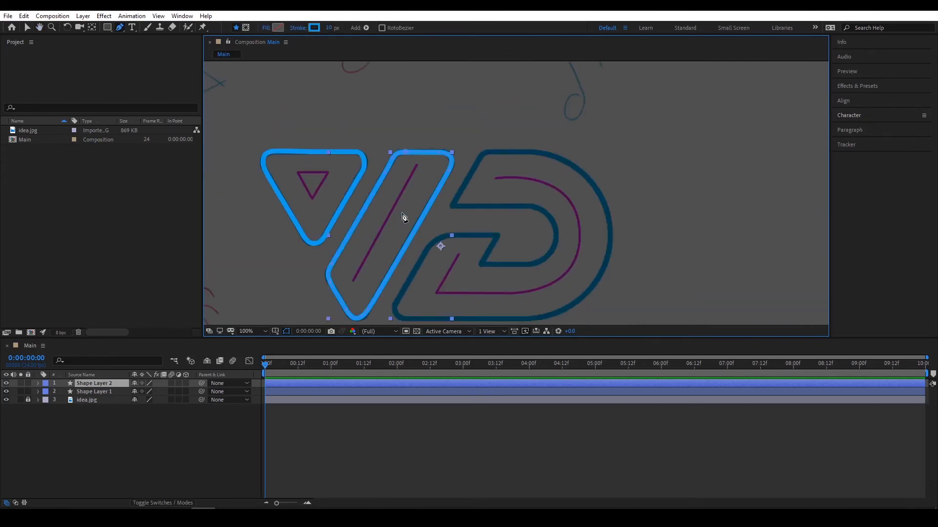
{"action": "scroll", "coordinate": [442, 194], "scroll_direction": "up", "scroll_amount": 2}
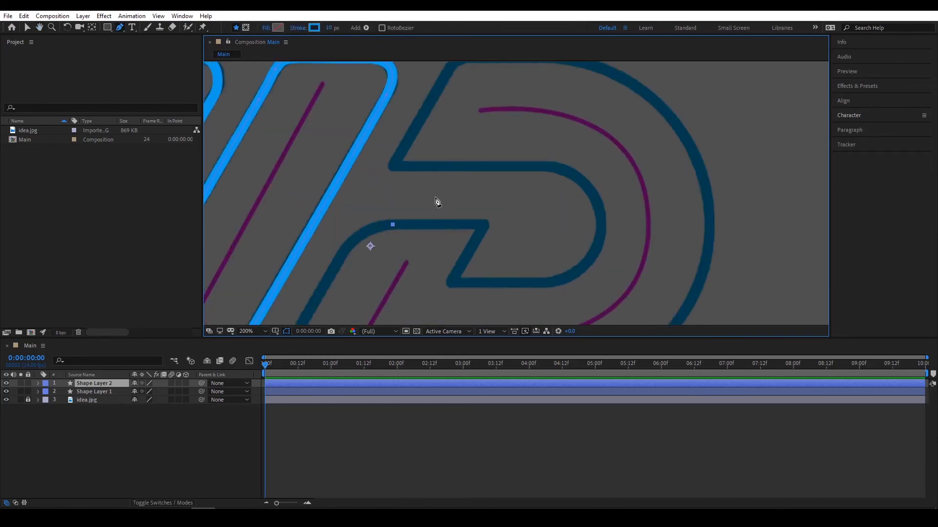
{"action": "left_click", "coordinate": [403, 228]}
{"action": "left_click_drag", "start_coordinate": [455, 132], "coordinate": [460, 121]}
{"action": "left_click_drag", "start_coordinate": [481, 121], "coordinate": [495, 120]}
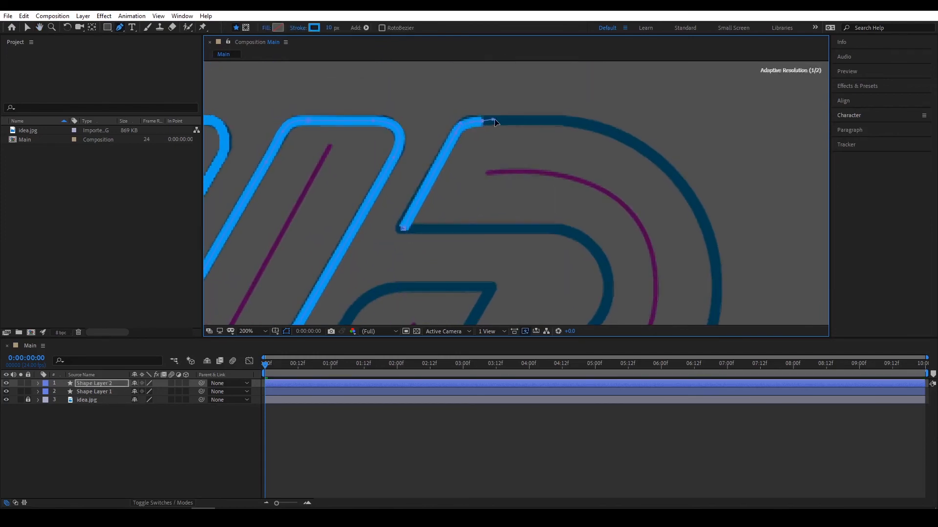
Trace the D's outer curve from the top edge to its right side, undoing the misplaced points
{"action": "left_click_drag", "start_coordinate": [587, 123], "coordinate": [619, 133]}
{"action": "mouse_move", "coordinate": [712, 269]}
{"action": "left_mouse_down"}
{"action": "mouse_move", "coordinate": [586, 239]}
{"action": "mouse_move", "coordinate": [590, 302]}
{"action": "mouse_move", "coordinate": [611, 326]}
{"action": "left_mouse_up"}
{"action": "left_click_drag", "start_coordinate": [581, 271], "coordinate": [564, 146]}
{"action": "left_click_drag", "start_coordinate": [478, 236], "coordinate": [465, 259]}
{"action": "key", "text": "ctrl+z"}
{"action": "left_click", "coordinate": [385, 255]}
{"action": "key", "text": "ctrl+z"}
{"action": "left_click_drag", "start_coordinate": [538, 126], "coordinate": [539, 203]}
{"action": "left_click", "coordinate": [571, 148]}
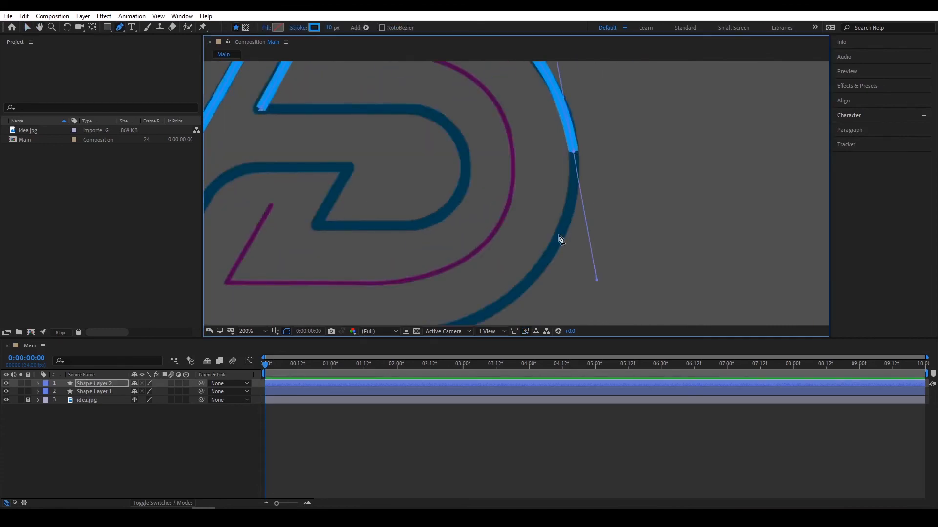
Continue the path around the D's lower outer curve, along the bottom edge and around the lower-left corner
{"action": "left_click_drag", "start_coordinate": [558, 236], "coordinate": [626, 170]}
{"action": "left_click_drag", "start_coordinate": [469, 265], "coordinate": [584, 257]}
{"action": "left_click_drag", "start_coordinate": [409, 260], "coordinate": [389, 258]}
{"action": "left_click_drag", "start_coordinate": [372, 226], "coordinate": [385, 202]}
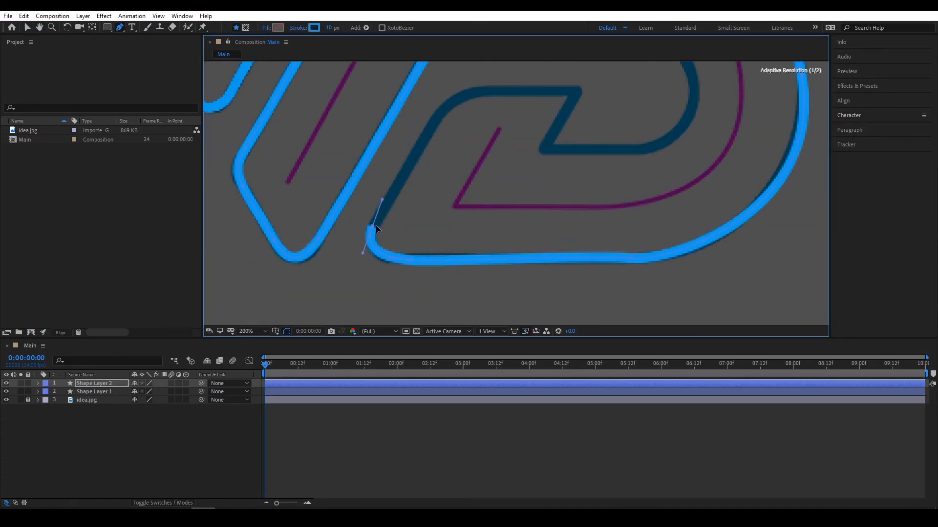
Trace the D's lower-left slanted edge, rounded inner shoulder and notch up to the start of the inner curve
{"action": "left_click_drag", "start_coordinate": [431, 140], "coordinate": [409, 159]}
{"action": "mouse_move", "coordinate": [447, 160]}
{"action": "left_mouse_down"}
{"action": "mouse_move", "coordinate": [412, 184]}
{"action": "mouse_move", "coordinate": [463, 165]}
{"action": "left_mouse_up"}
{"action": "left_click", "coordinate": [508, 165]}
{"action": "left_click", "coordinate": [477, 222]}
{"action": "left_click_drag", "start_coordinate": [569, 223], "coordinate": [589, 222]}
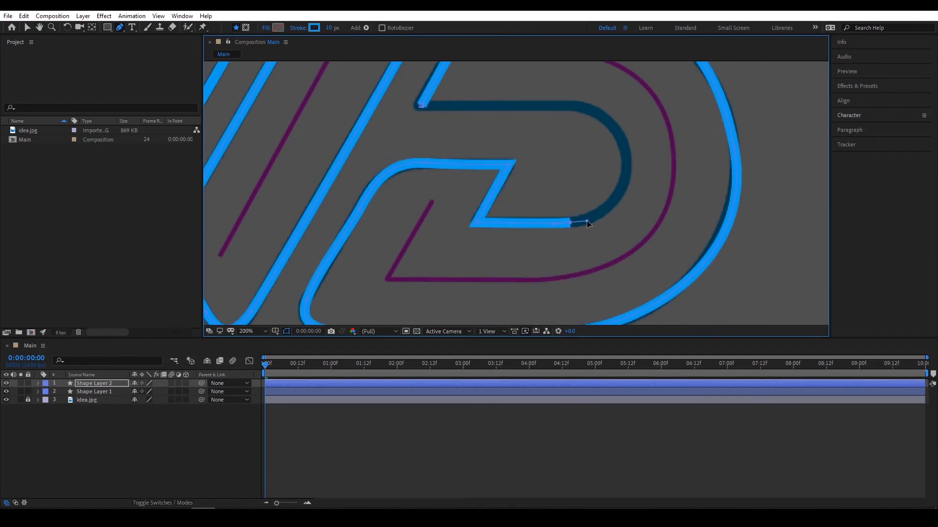
Trace the D's inner curve and close the path at the starting corner
{"action": "left_click_drag", "start_coordinate": [616, 182], "coordinate": [519, 221]}
{"action": "left_click_drag", "start_coordinate": [529, 211], "coordinate": [528, 180]}
{"action": "left_click_drag", "start_coordinate": [529, 211], "coordinate": [528, 207]}
{"action": "left_click_drag", "start_coordinate": [468, 145], "coordinate": [425, 145]}
{"action": "left_click", "coordinate": [323, 145]}
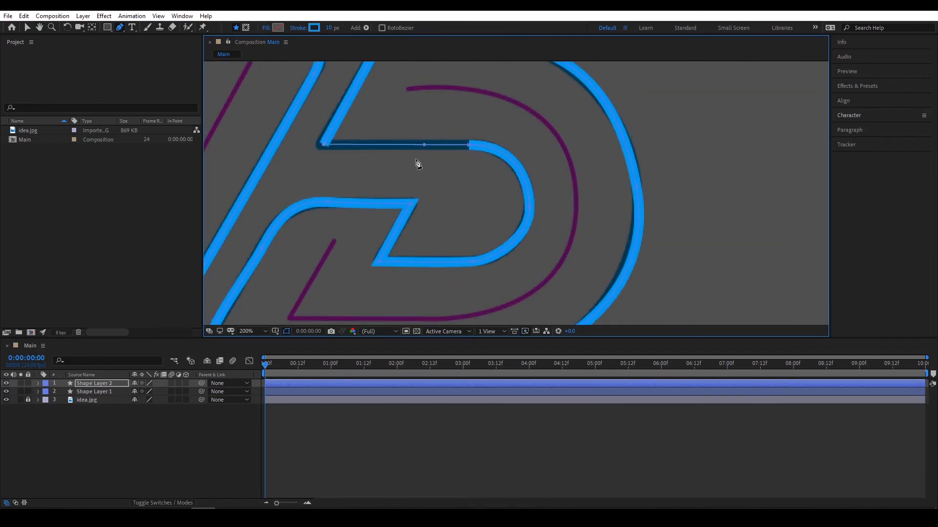
Expand the Shape 2 group in Shape Layer 2 and select the D's Path 1 with the Selection tool
{"action": "left_click", "coordinate": [421, 438]}
{"action": "scroll", "coordinate": [551, 230], "scroll_direction": "down", "scroll_amount": 2}
{"action": "scroll", "coordinate": [550, 230], "scroll_direction": "up", "scroll_amount": 1}
{"action": "left_click", "coordinate": [28, 28]}
{"action": "left_click", "coordinate": [94, 384]}
{"action": "left_click", "coordinate": [38, 383]}
{"action": "left_click", "coordinate": [46, 392]}
{"action": "left_click", "coordinate": [54, 401]}
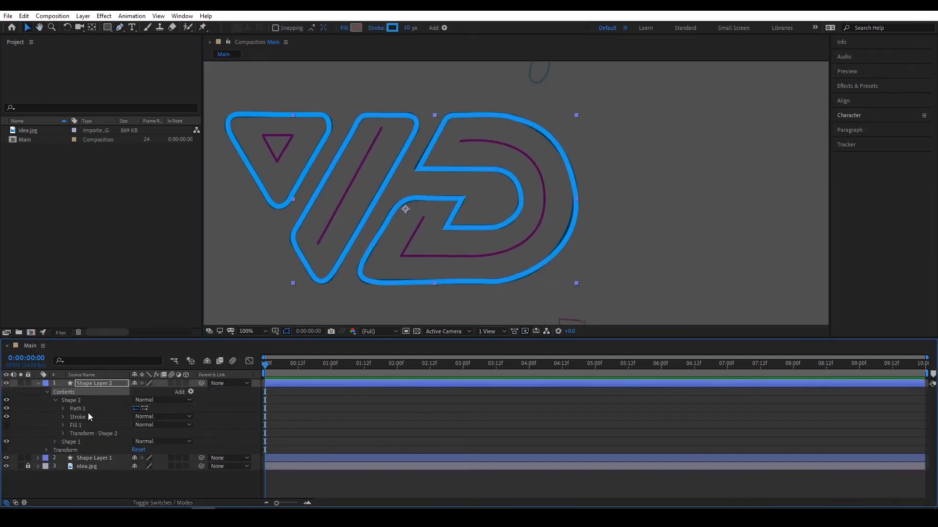
{"action": "left_click", "coordinate": [64, 408]}
{"action": "left_click", "coordinate": [91, 417]}
Adjust the point and curve handles on the D's outer right side to match the reference
{"action": "scroll", "coordinate": [580, 200], "scroll_direction": "up", "scroll_amount": 1}
{"action": "left_click", "coordinate": [634, 201]}
{"action": "left_click_drag", "start_coordinate": [633, 200], "coordinate": [430, 254]}
{"action": "left_click_drag", "start_coordinate": [400, 107], "coordinate": [406, 113]}
Adjust the points and handles along the D's bottom edge, lower-left corner and left shoulder to match the reference
{"action": "scroll", "coordinate": [405, 113], "scroll_direction": "down", "scroll_amount": 4}
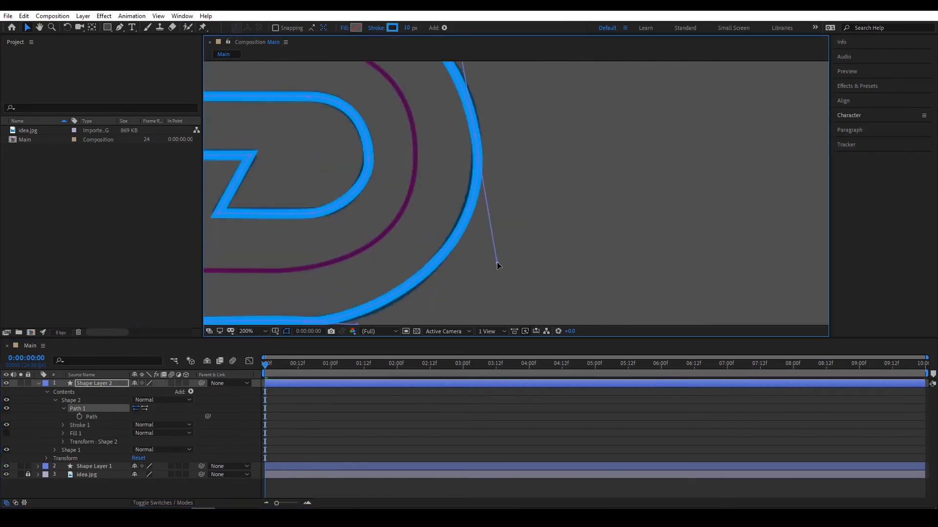
{"action": "scroll", "coordinate": [360, 282], "scroll_direction": "left", "scroll_amount": 5}
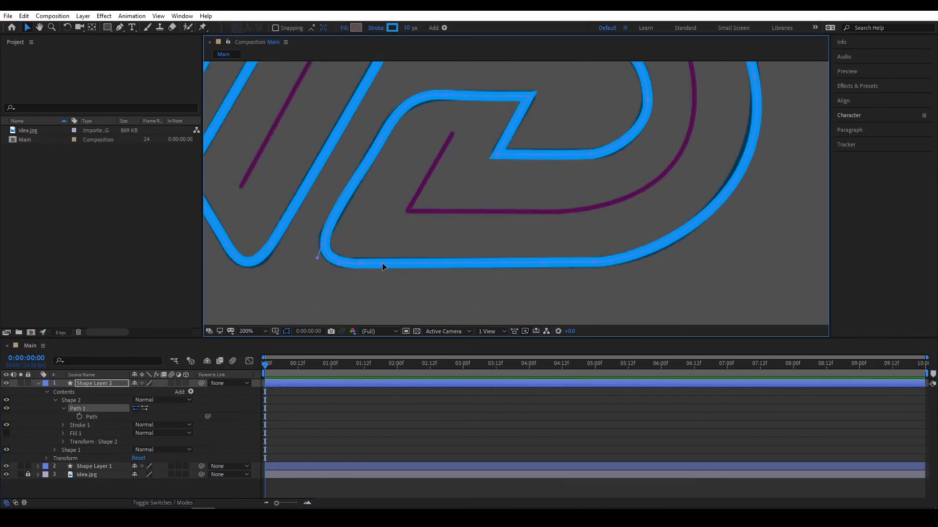
{"action": "left_click_drag", "start_coordinate": [317, 258], "coordinate": [315, 257]}
{"action": "double_click", "coordinate": [379, 142]}
{"action": "left_click", "coordinate": [379, 140]}
{"action": "left_click_drag", "start_coordinate": [442, 94], "coordinate": [394, 164]}
{"action": "left_click", "coordinate": [480, 165]}
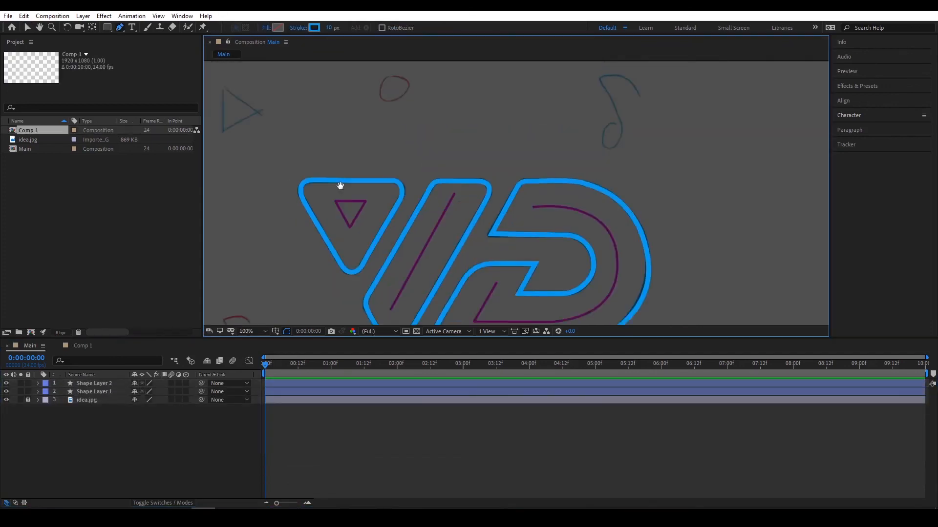
Trace the sketched blue play triangle with a closed three-point Pen tool path on a new shape layer
{"action": "scroll", "coordinate": [340, 186], "scroll_direction": "up", "scroll_amount": 3}
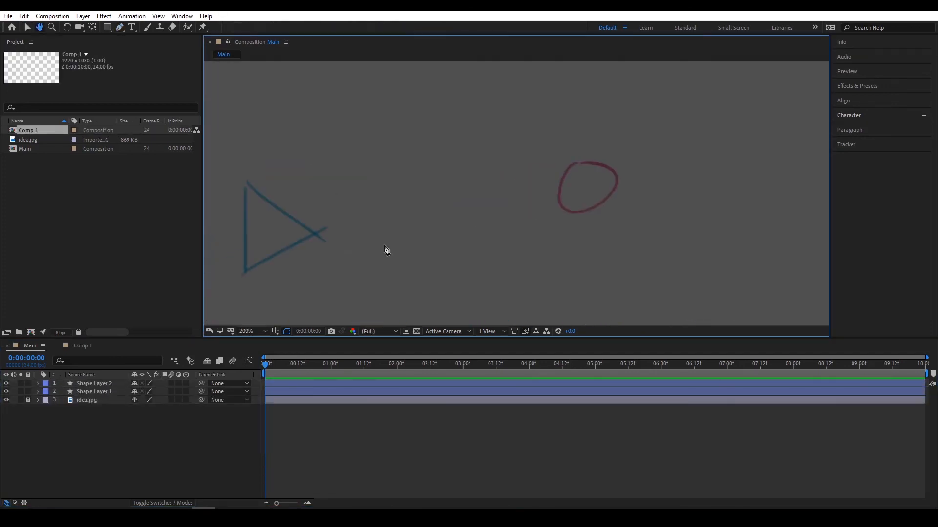
{"action": "left_click", "coordinate": [244, 188]}
{"action": "left_click", "coordinate": [244, 268]}
{"action": "left_click", "coordinate": [317, 236]}
{"action": "left_click", "coordinate": [244, 189]}
Trace the sketched blue music note on a new shape layer, from its loop up the stem to the curved flag
{"action": "scroll", "coordinate": [286, 279], "scroll_direction": "down", "scroll_amount": 3}
{"action": "scroll", "coordinate": [323, 169], "scroll_direction": "up", "scroll_amount": 3}
{"action": "scroll", "coordinate": [559, 234], "scroll_direction": "left", "scroll_amount": 5}
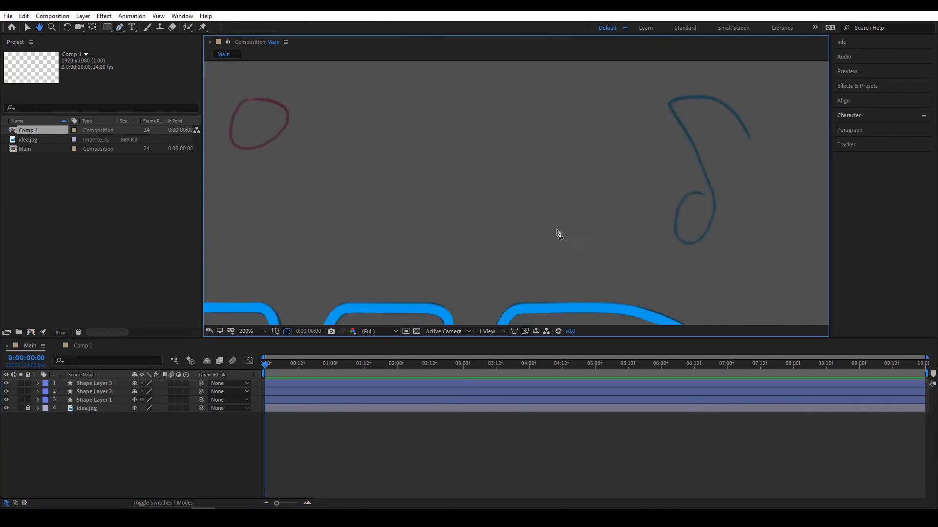
{"action": "scroll", "coordinate": [472, 180], "scroll_direction": "right", "scroll_amount": 3}
{"action": "left_click", "coordinate": [473, 179]}
{"action": "left_click", "coordinate": [442, 207]}
{"action": "left_click", "coordinate": [481, 193]}
{"action": "left_click", "coordinate": [466, 135]}
{"action": "left_click", "coordinate": [433, 83]}
{"action": "left_click_drag", "start_coordinate": [519, 118], "coordinate": [532, 166]}
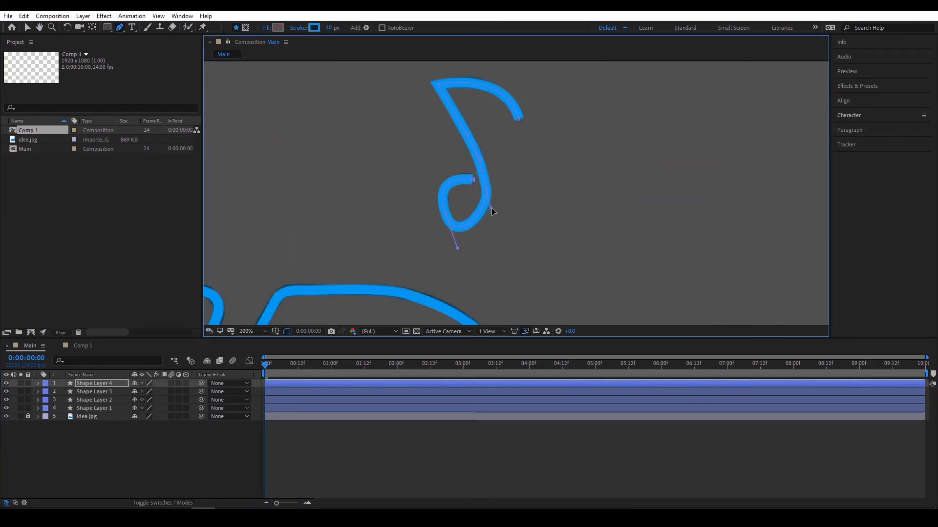
Adjust the points and curve handles of the music note's loop so it meets the stem
{"action": "left_click", "coordinate": [470, 180]}
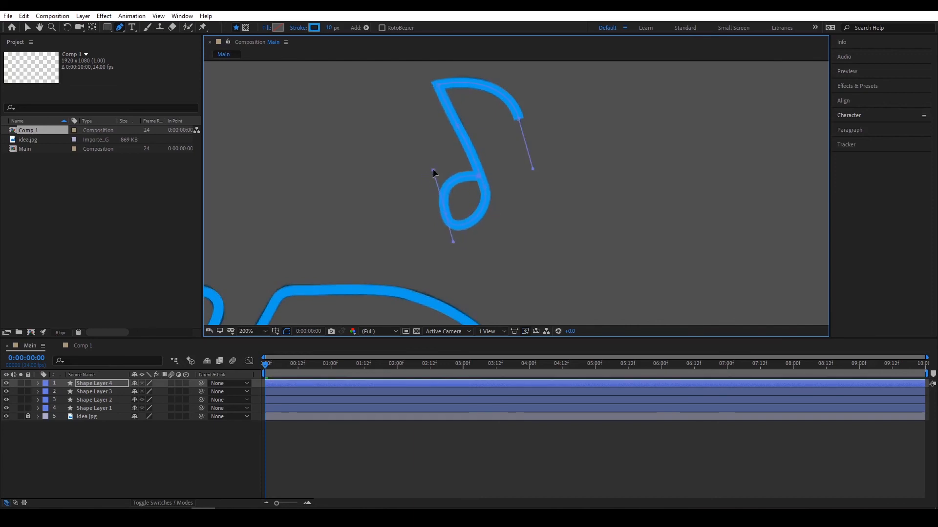
{"action": "left_click_drag", "start_coordinate": [470, 229], "coordinate": [492, 215]}
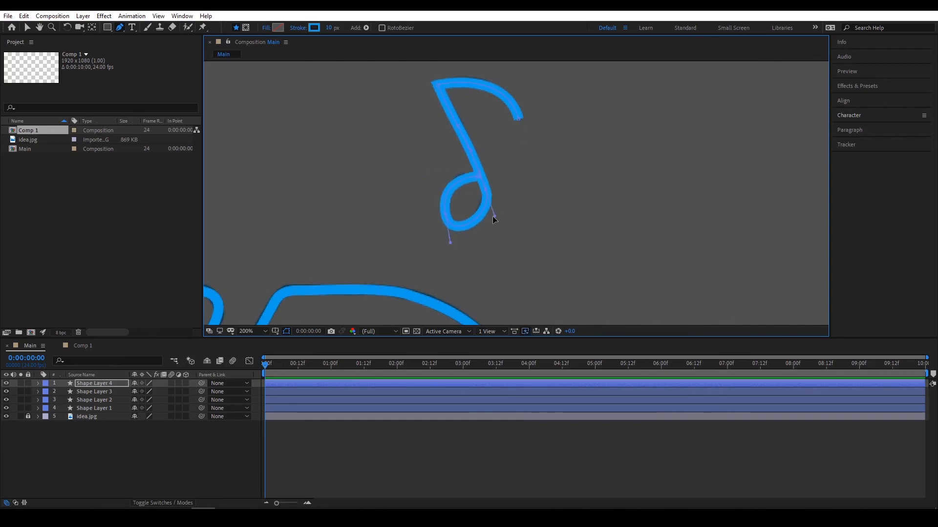
{"action": "left_click", "coordinate": [472, 175]}
{"action": "left_click_drag", "start_coordinate": [518, 117], "coordinate": [494, 69]}
{"action": "left_click", "coordinate": [476, 176]}
{"action": "key", "text": "comma"}
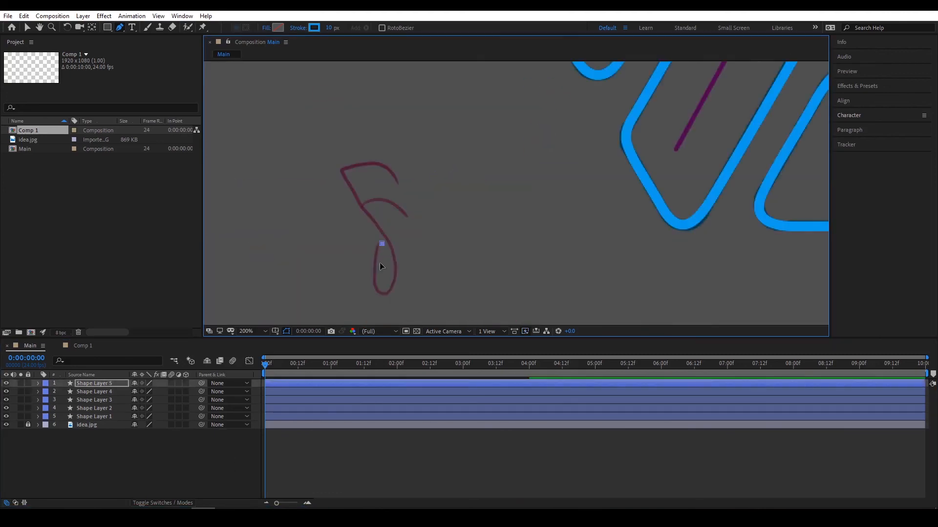
Trace the sketched music note beside the logo's lower part from loop through stem to upper flag, adjusting the loop's curve
{"action": "left_click_drag", "start_coordinate": [379, 263], "coordinate": [394, 258]}
{"action": "left_click", "coordinate": [340, 171]}
{"action": "left_click_drag", "start_coordinate": [402, 181], "coordinate": [414, 205]}
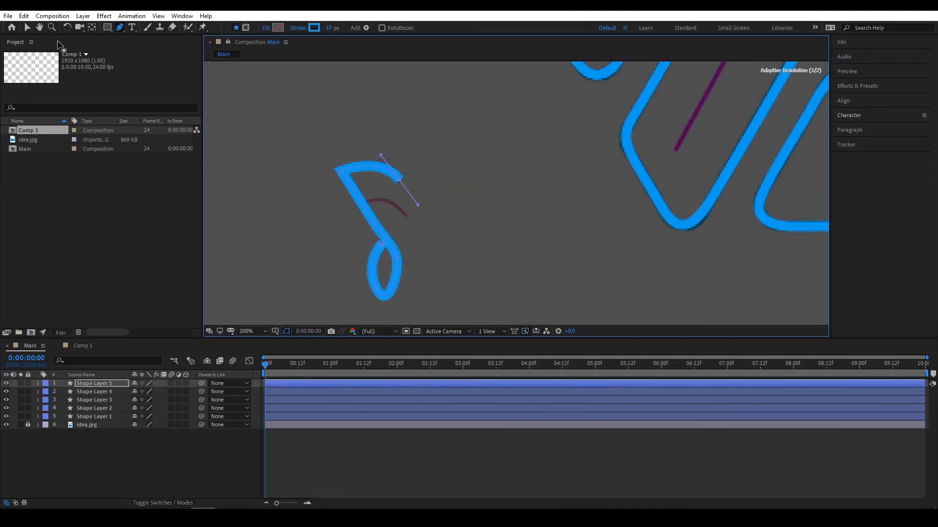
{"action": "key", "text": "v"}
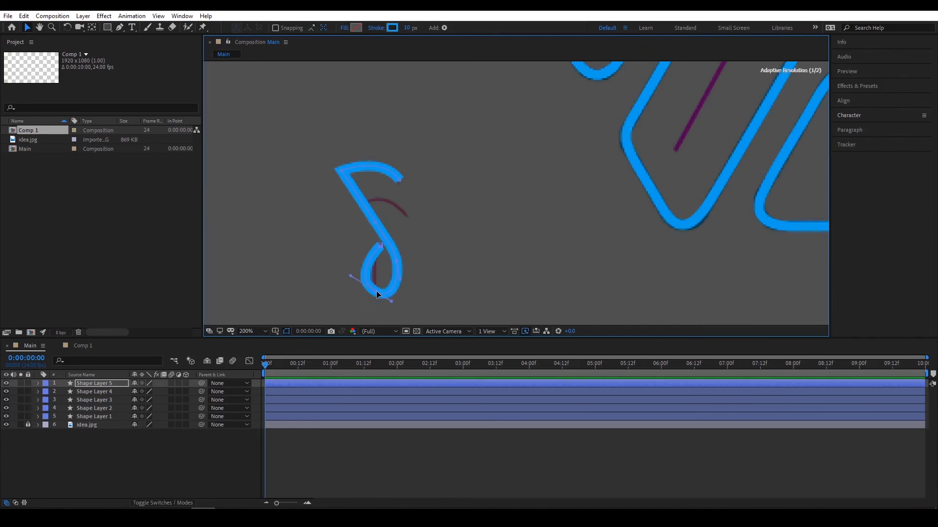
{"action": "left_click", "coordinate": [423, 250]}
Trace the sketched cross below the logo with two crossing blue strokes on a single new shape layer
{"action": "key", "text": "comma"}
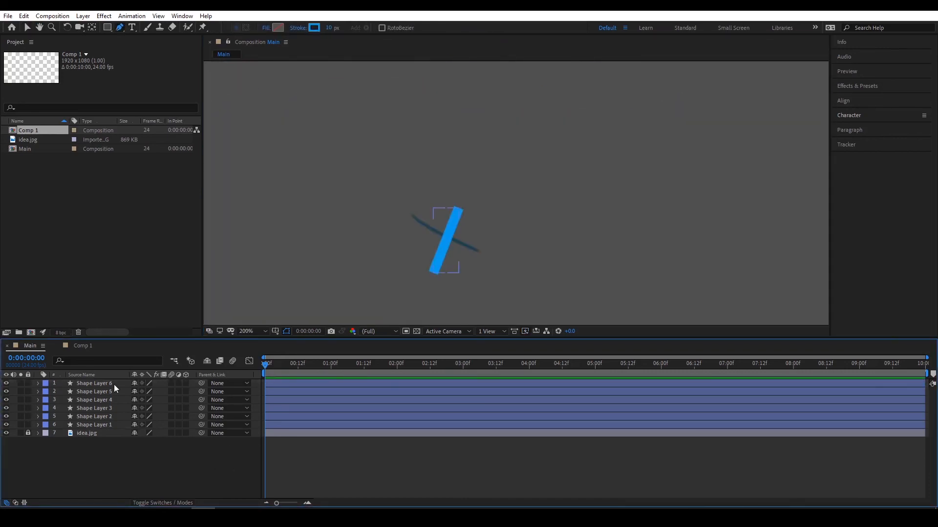
{"action": "left_click", "coordinate": [114, 385]}
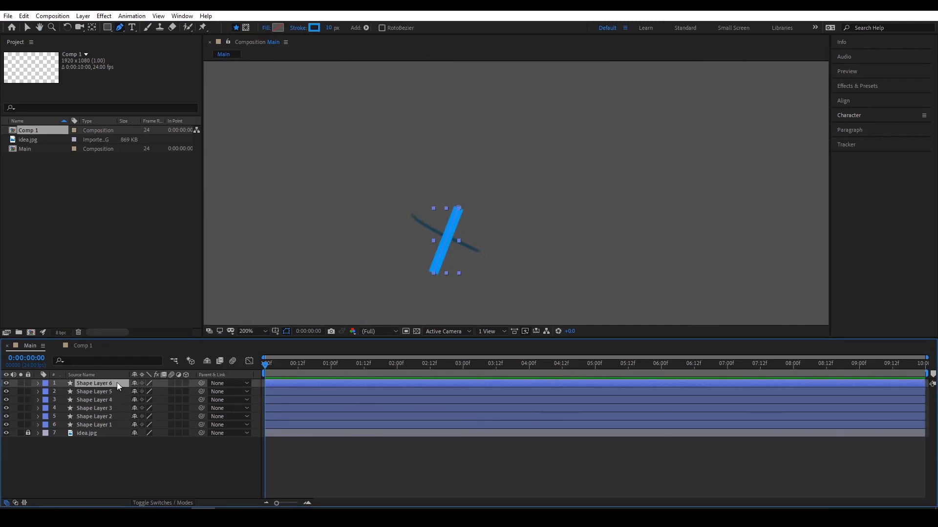
{"action": "left_click", "coordinate": [411, 217]}
{"action": "left_click", "coordinate": [481, 252]}
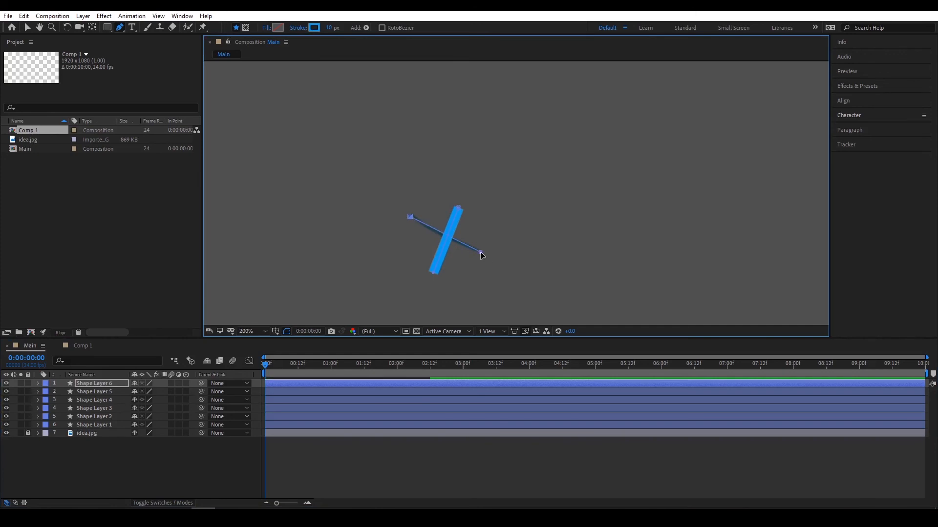
{"action": "left_click", "coordinate": [111, 383]}
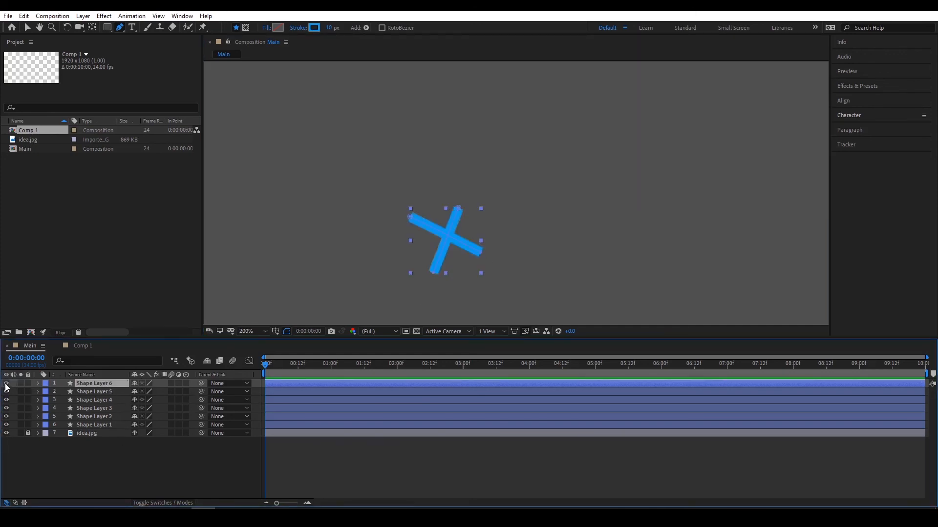
{"action": "left_click", "coordinate": [5, 384]}
{"action": "left_click", "coordinate": [5, 384]}
{"action": "scroll", "coordinate": [525, 201], "scroll_direction": "down", "scroll_amount": 4}
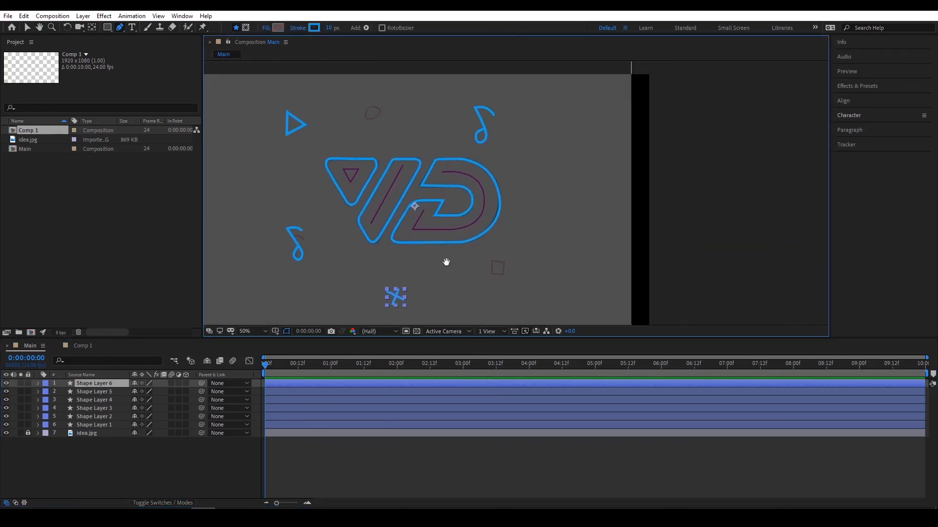
{"action": "left_click", "coordinate": [100, 452]}
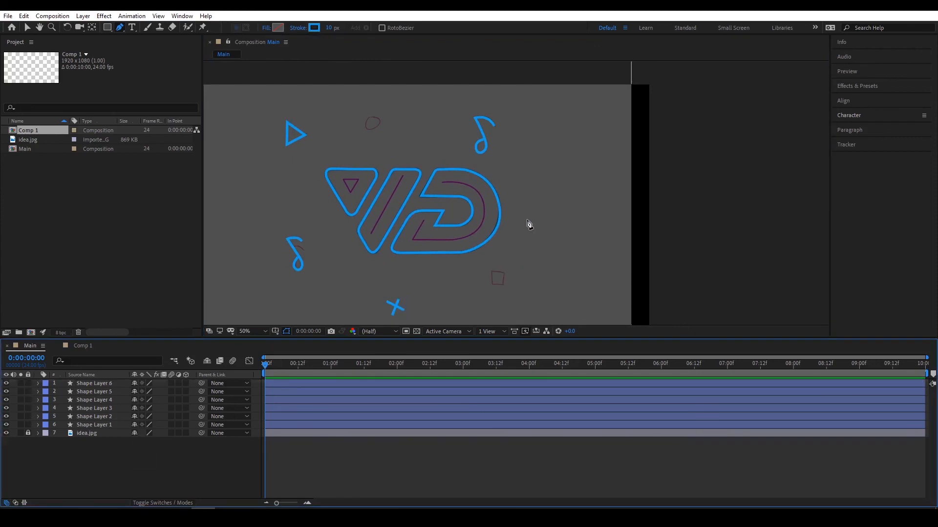
Add the second curved flag to the lower music note's stem as another path on Shape Layer 5
{"action": "left_click", "coordinate": [97, 390]}
{"action": "scroll", "coordinate": [293, 249], "scroll_direction": "up", "scroll_amount": 4}
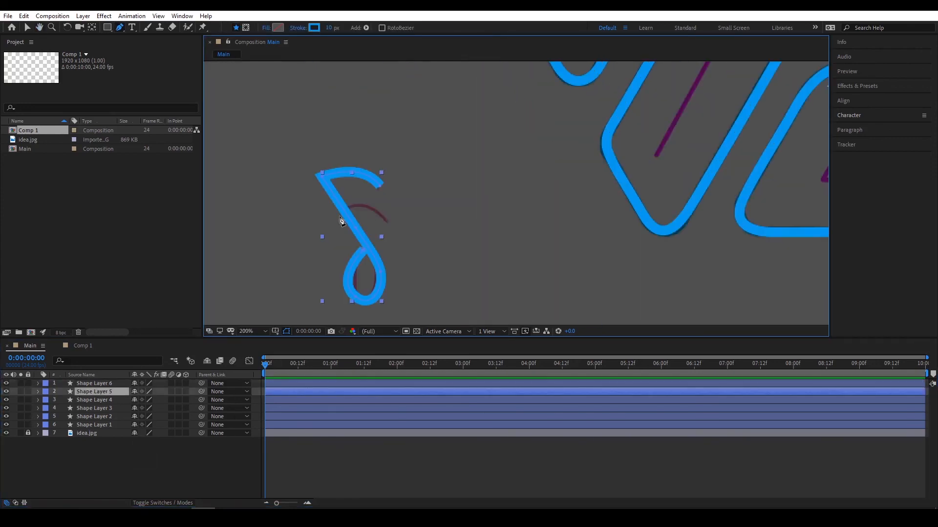
{"action": "left_click", "coordinate": [350, 210]}
{"action": "mouse_move", "coordinate": [387, 222]}
{"action": "left_mouse_down"}
{"action": "mouse_move", "coordinate": [397, 224]}
{"action": "mouse_move", "coordinate": [403, 245]}
{"action": "left_mouse_up"}
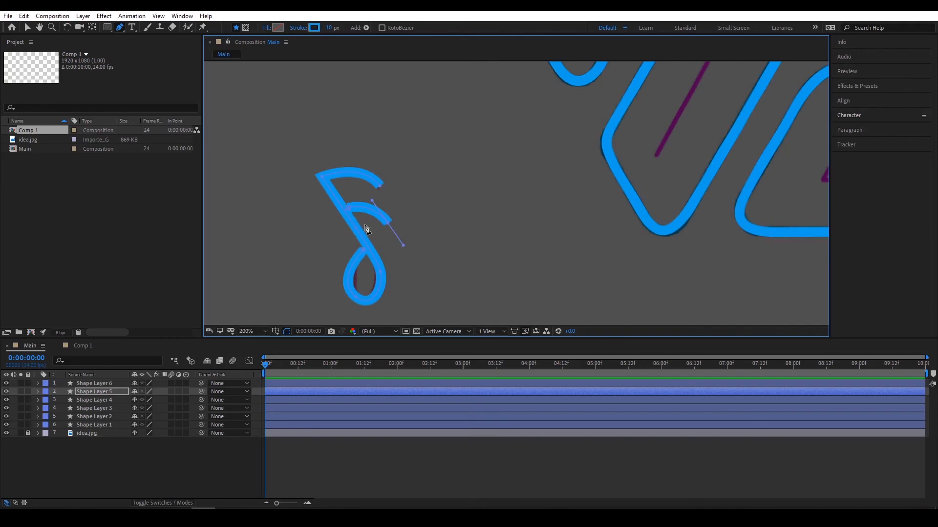
Adjust the second flag's start and end points so it joins the lower music note's stem
{"action": "scroll", "coordinate": [367, 229], "scroll_direction": "up", "scroll_amount": 3}
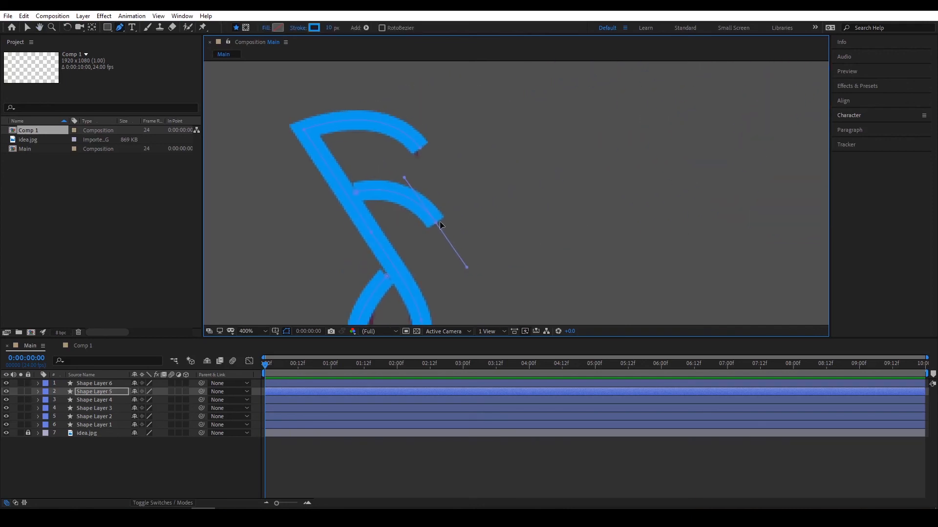
{"action": "left_click", "coordinate": [355, 193]}
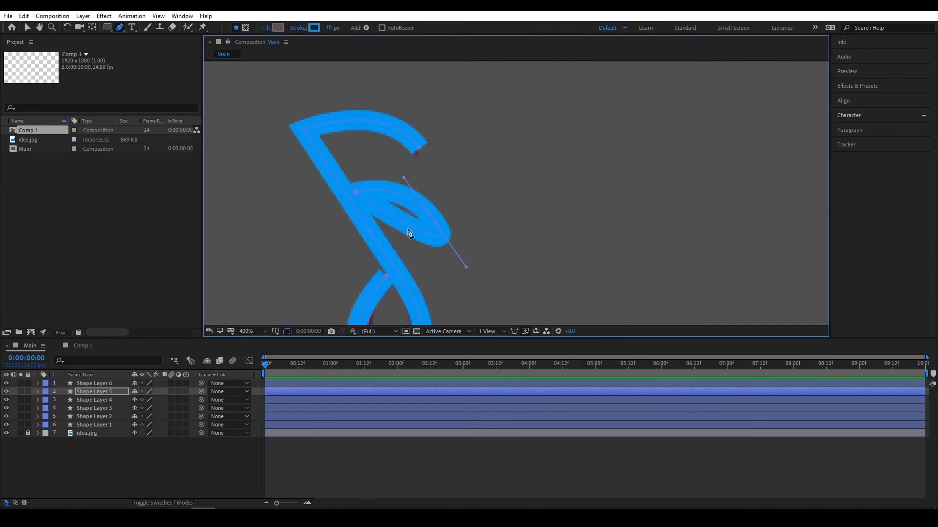
{"action": "key", "text": "ctrl+z"}
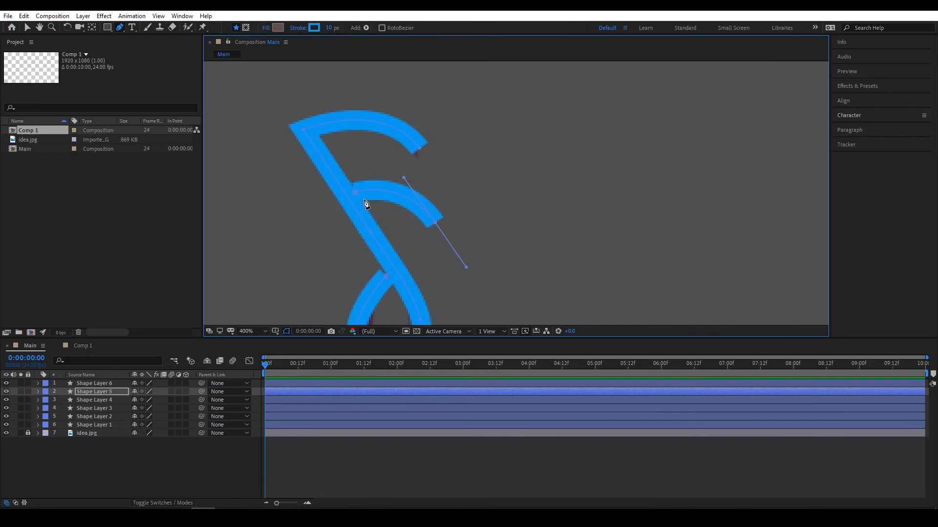
{"action": "left_click", "coordinate": [28, 28]}
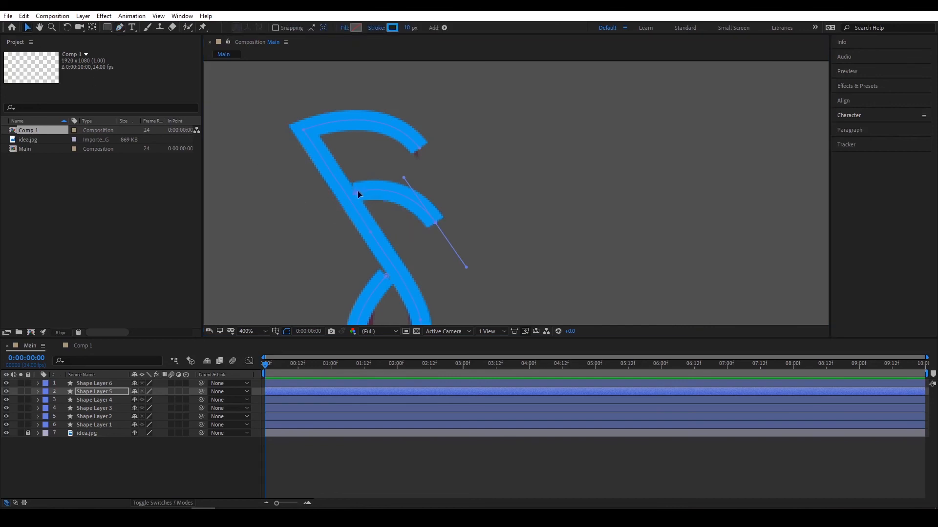
{"action": "left_click", "coordinate": [358, 193]}
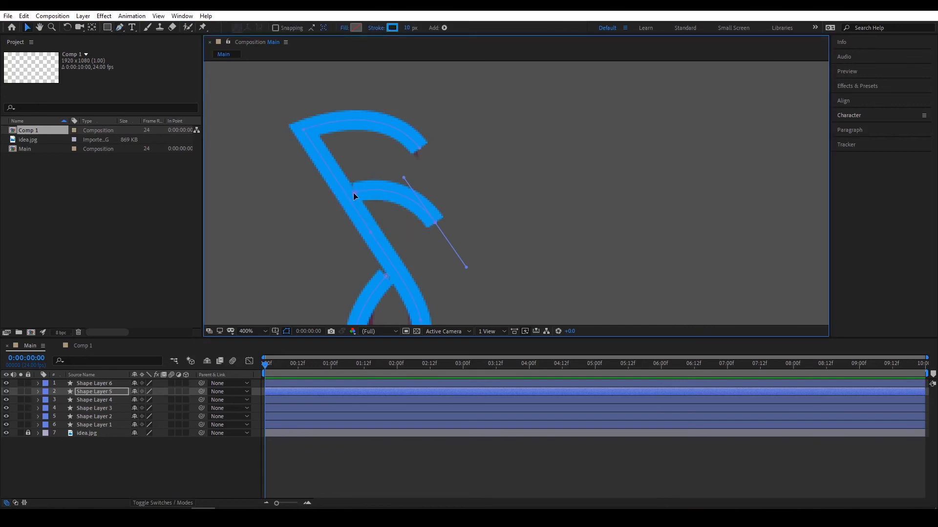
{"action": "left_click_drag", "start_coordinate": [353, 192], "coordinate": [347, 195]}
{"action": "left_click_drag", "start_coordinate": [434, 214], "coordinate": [445, 215]}
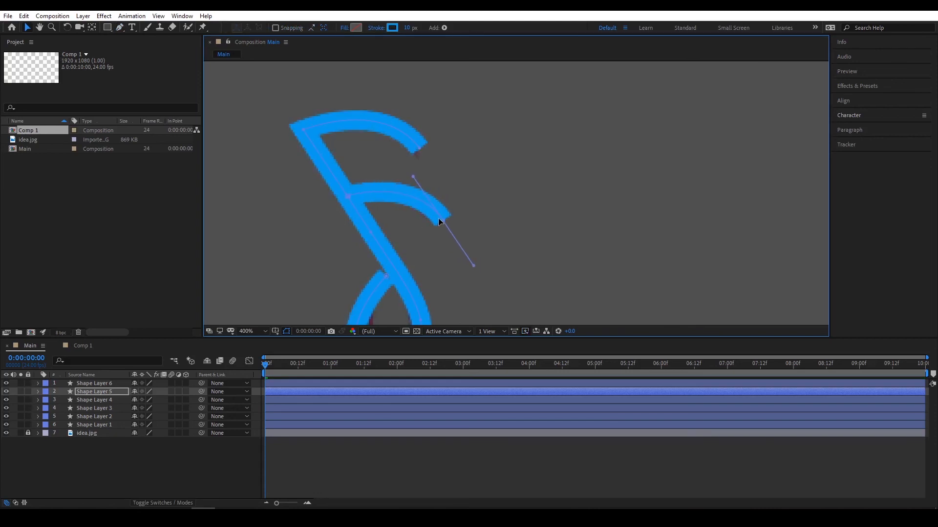
{"action": "scroll", "coordinate": [439, 217], "scroll_direction": "down", "scroll_amount": 4}
{"action": "left_click", "coordinate": [195, 464]}
{"action": "scroll", "coordinate": [397, 238], "scroll_direction": "down", "scroll_amount": 4}
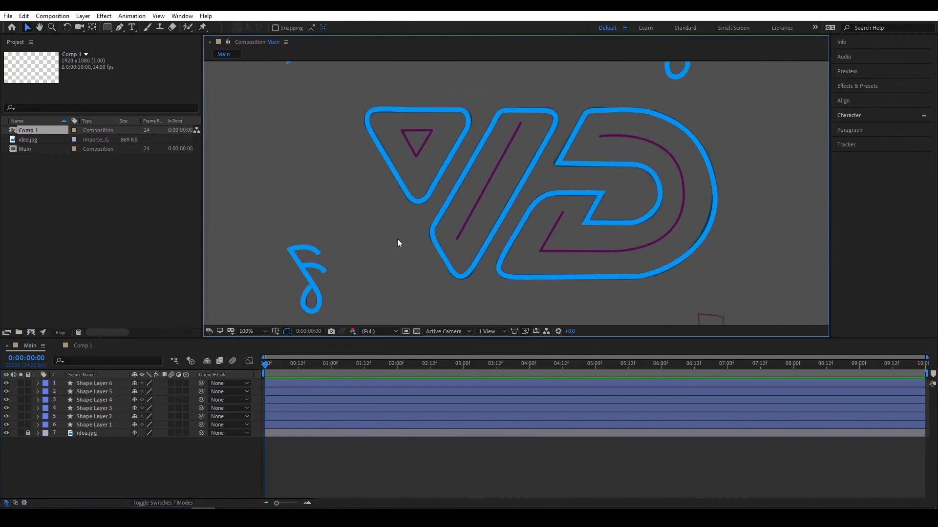
{"action": "scroll", "coordinate": [390, 212], "scroll_direction": "up", "scroll_amount": 2}
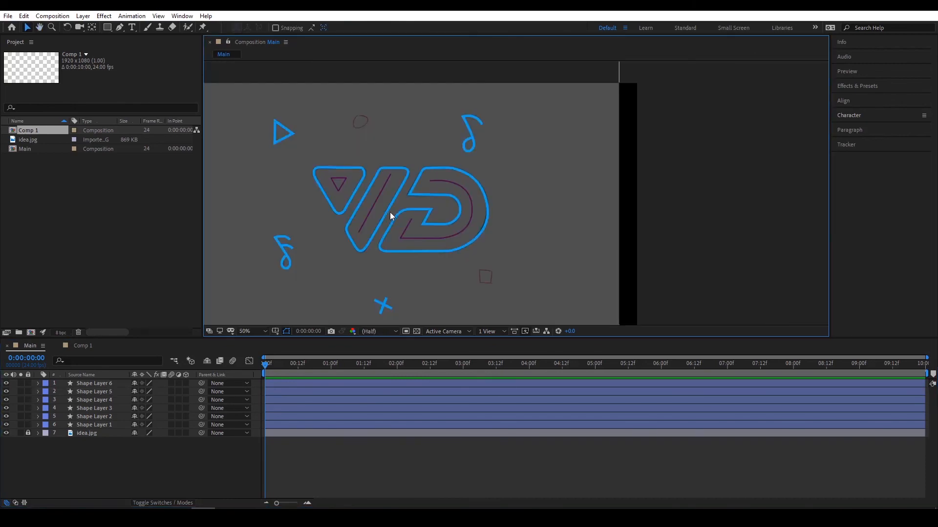
Set the Pen tool's shape stroke color to pink, ED0F72
{"action": "left_click", "coordinate": [119, 28]}
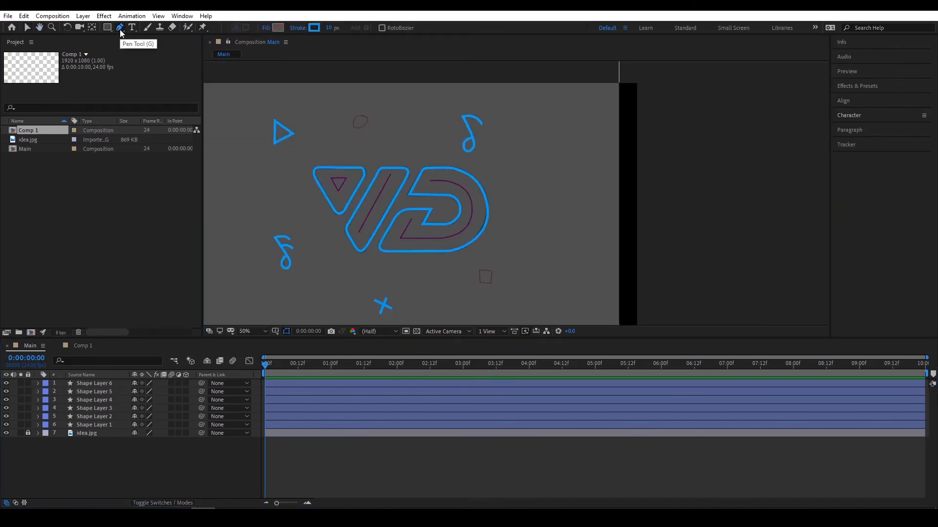
{"action": "left_click", "coordinate": [314, 28]}
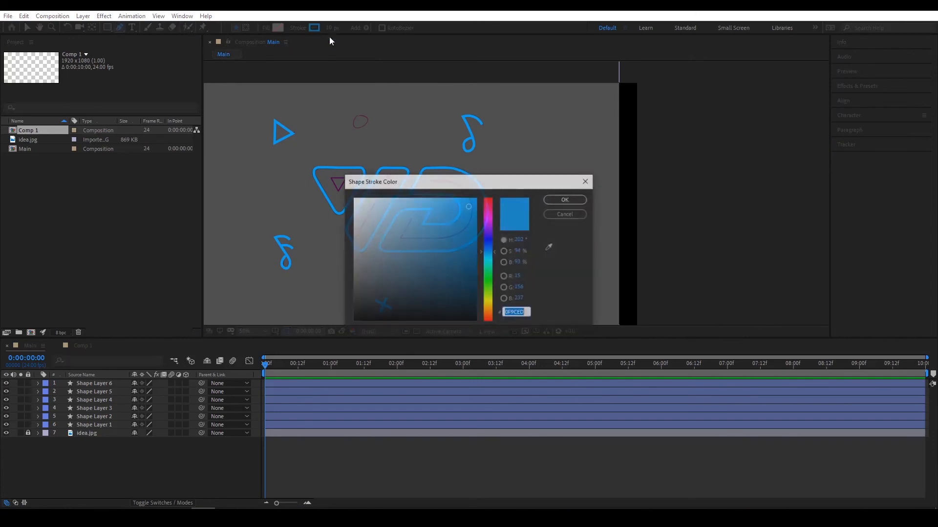
{"action": "left_click", "coordinate": [490, 218]}
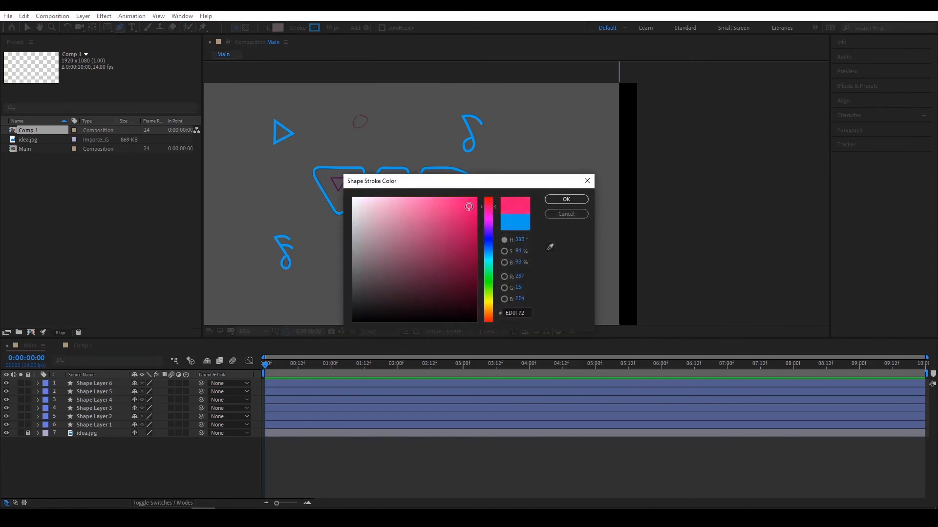
{"action": "left_click", "coordinate": [566, 200]}
Trace the small triangle inside the logo's blue triangular outline with a closed three-point pink path
{"action": "scroll", "coordinate": [310, 209], "scroll_direction": "up", "scroll_amount": 2}
{"action": "left_click_drag", "start_coordinate": [226, 195], "coordinate": [449, 188]}
{"action": "scroll", "coordinate": [450, 189], "scroll_direction": "up", "scroll_amount": 1}
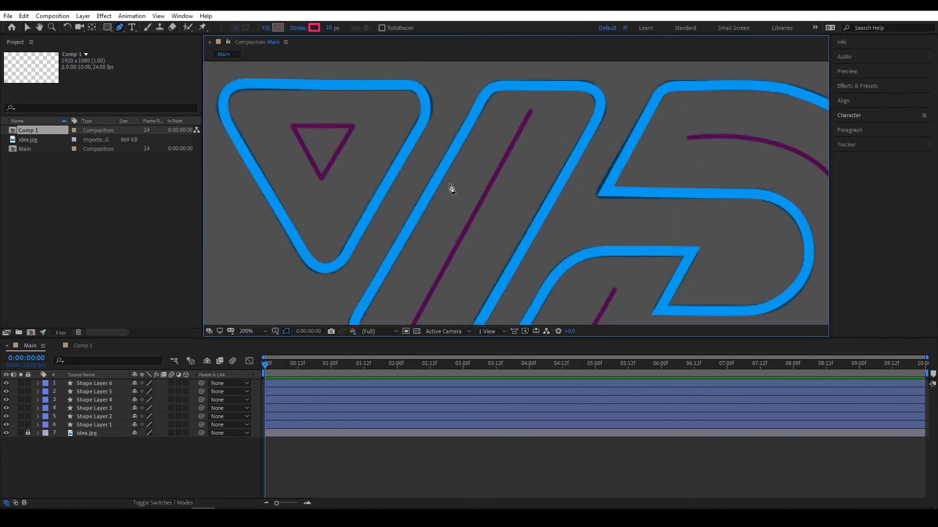
{"action": "left_click_drag", "start_coordinate": [281, 139], "coordinate": [387, 185]}
{"action": "left_click", "coordinate": [399, 172]}
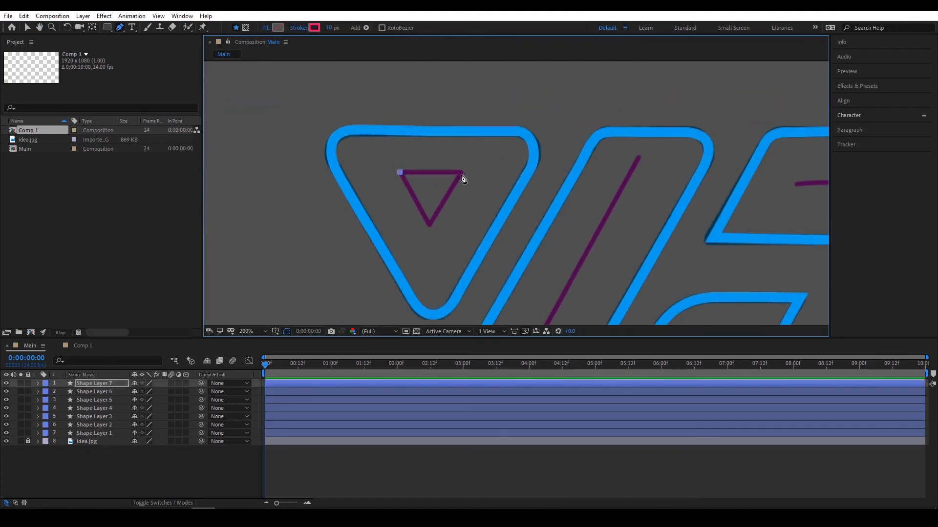
{"action": "left_click", "coordinate": [462, 173]}
{"action": "left_click", "coordinate": [430, 225]}
{"action": "left_click", "coordinate": [399, 172]}
Trace the diagonal line inside the logo's slanted middle outline with a pink stroke on a new shape layer
{"action": "left_click_drag", "start_coordinate": [530, 237], "coordinate": [349, 172]}
{"action": "left_click_drag", "start_coordinate": [339, 314], "coordinate": [425, 208]}
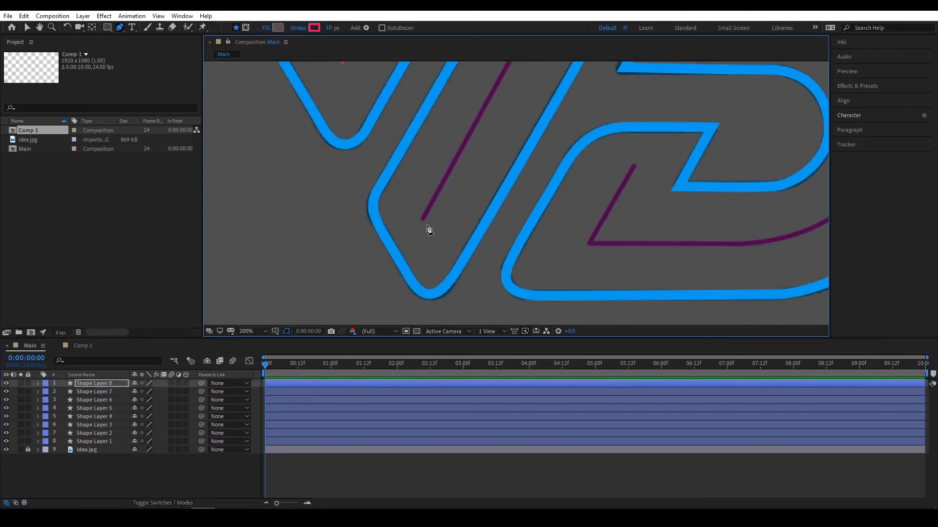
{"action": "left_click", "coordinate": [423, 219]}
{"action": "scroll", "coordinate": [429, 228], "scroll_direction": "down", "scroll_amount": 1}
{"action": "left_click", "coordinate": [488, 106]}
Trace the open inner line of the D with a pink path on a new shape layer, from upper end to short diagonal
{"action": "scroll", "coordinate": [457, 197], "scroll_direction": "up", "scroll_amount": 1}
{"action": "left_click", "coordinate": [372, 149]}
{"action": "left_click_drag", "start_coordinate": [521, 195], "coordinate": [539, 245]}
{"action": "left_click_drag", "start_coordinate": [531, 304], "coordinate": [542, 228]}
{"action": "left_click_drag", "start_coordinate": [543, 226], "coordinate": [536, 247]}
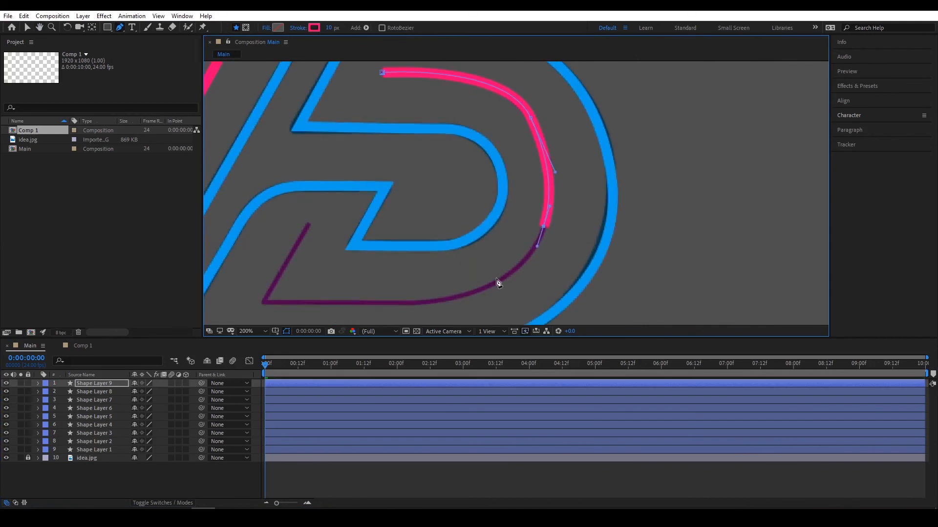
{"action": "left_click_drag", "start_coordinate": [442, 299], "coordinate": [379, 304]}
{"action": "left_click", "coordinate": [263, 302]}
{"action": "left_click", "coordinate": [310, 224]}
Adjust the points and curve handles along the pink inner D line's bowl to follow the reference
{"action": "key", "text": "v"}
{"action": "left_click_drag", "start_coordinate": [441, 298], "coordinate": [432, 301]}
{"action": "left_click_drag", "start_coordinate": [543, 226], "coordinate": [543, 232]}
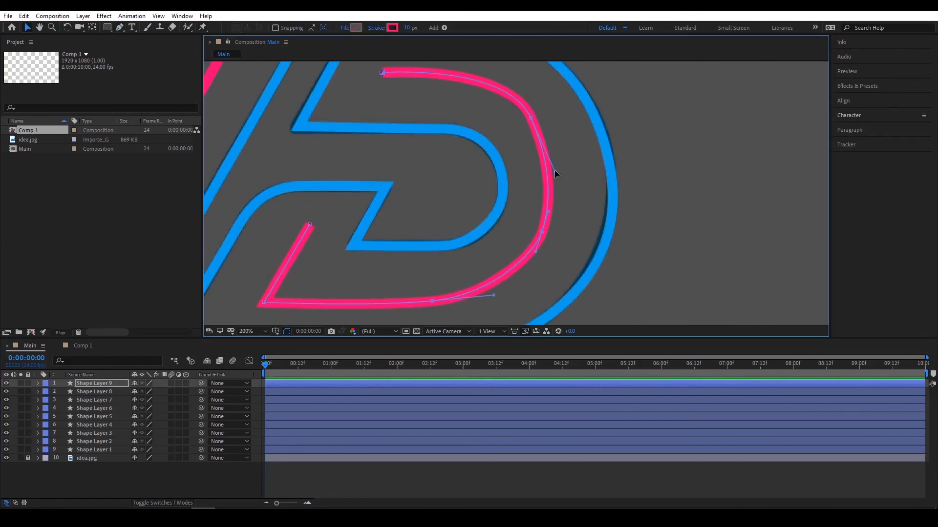
{"action": "left_click_drag", "start_coordinate": [550, 169], "coordinate": [484, 222]}
{"action": "left_click", "coordinate": [382, 73]}
{"action": "scroll", "coordinate": [529, 196], "scroll_direction": "down", "scroll_amount": 1}
{"action": "left_click", "coordinate": [529, 213]}
Refine the points at the top and outer edge of the D's blue outline to match the reference
{"action": "left_click", "coordinate": [100, 384]}
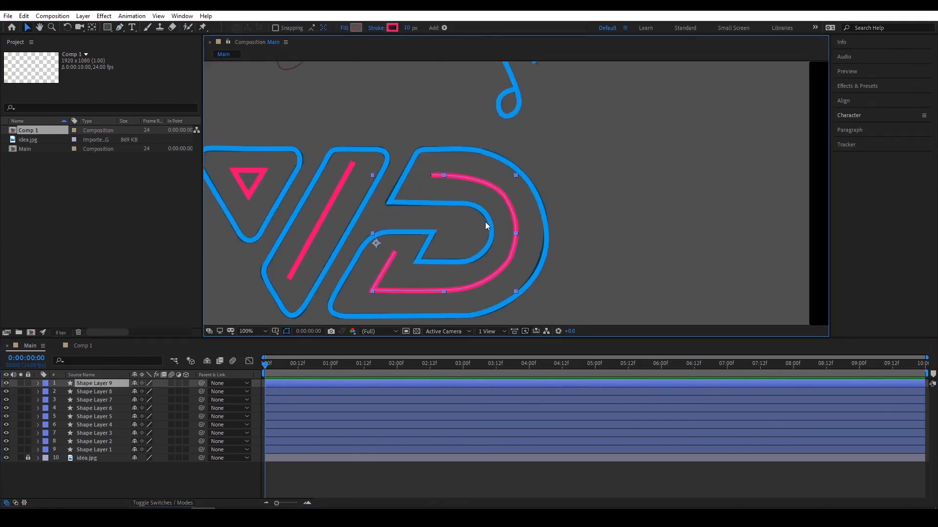
{"action": "left_click", "coordinate": [101, 442]}
{"action": "left_click_drag", "start_coordinate": [482, 152], "coordinate": [471, 148]}
{"action": "left_click_drag", "start_coordinate": [546, 221], "coordinate": [543, 219]}
{"action": "scroll", "coordinate": [438, 153], "scroll_direction": "up", "scroll_amount": 1}
{"action": "scroll", "coordinate": [438, 153], "scroll_direction": "down", "scroll_amount": 1}
{"action": "left_click", "coordinate": [159, 483]}
{"action": "scroll", "coordinate": [515, 213], "scroll_direction": "down", "scroll_amount": 1}
{"action": "left_click", "coordinate": [120, 28]}
{"action": "scroll", "coordinate": [398, 141], "scroll_direction": "up", "scroll_amount": 1}
{"action": "left_click_drag", "start_coordinate": [397, 141], "coordinate": [397, 191]}
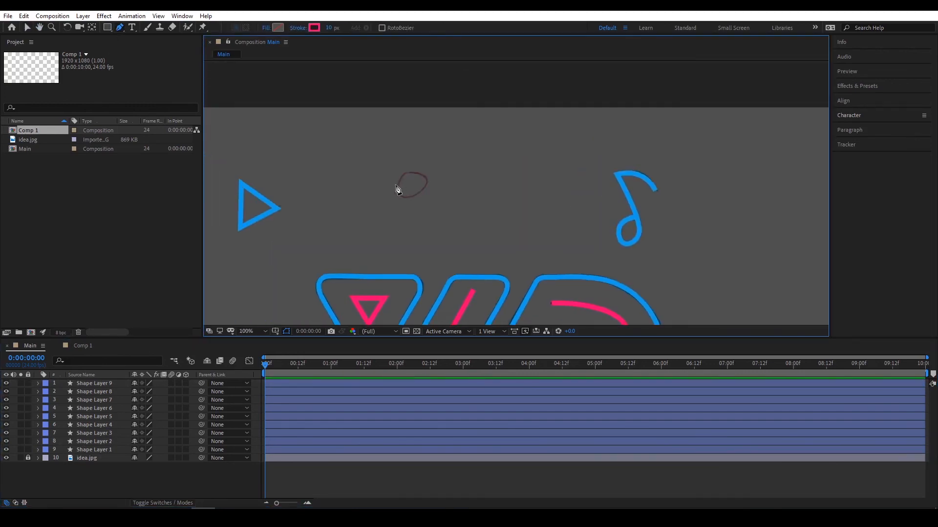
{"action": "scroll", "coordinate": [397, 190], "scroll_direction": "down", "scroll_amount": 1}
{"action": "left_click_drag", "start_coordinate": [518, 313], "coordinate": [452, 243]}
{"action": "left_click_drag", "start_coordinate": [383, 193], "coordinate": [399, 229]}
{"action": "left_click_drag", "start_coordinate": [353, 149], "coordinate": [364, 164]}
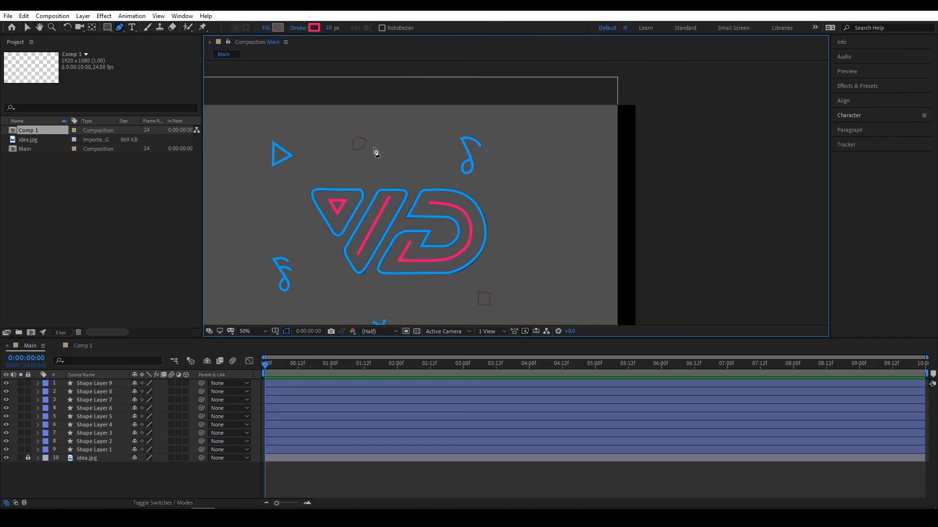
{"action": "left_click_drag", "start_coordinate": [487, 280], "coordinate": [484, 251]}
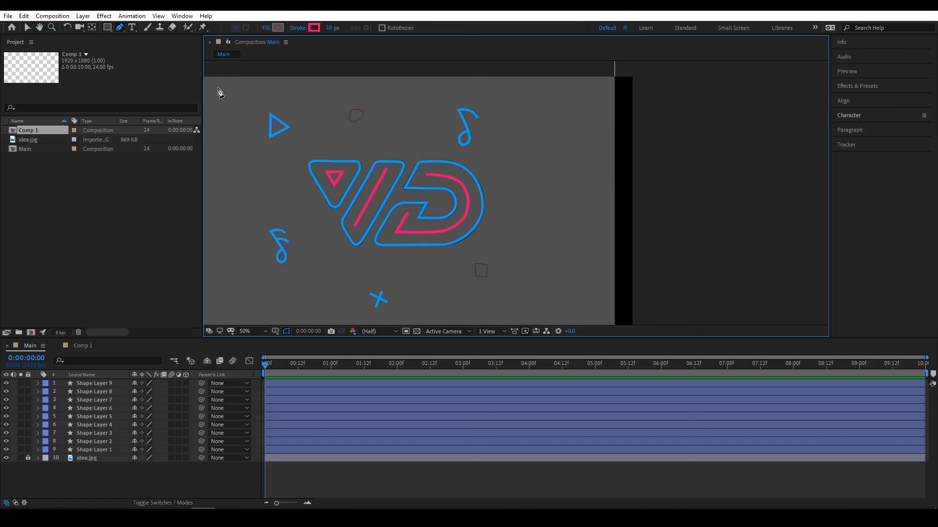
Trace the sketched square below the D with a pink-stroked Rectangle tool shape on a new shape layer
{"action": "left_click", "coordinate": [107, 30]}
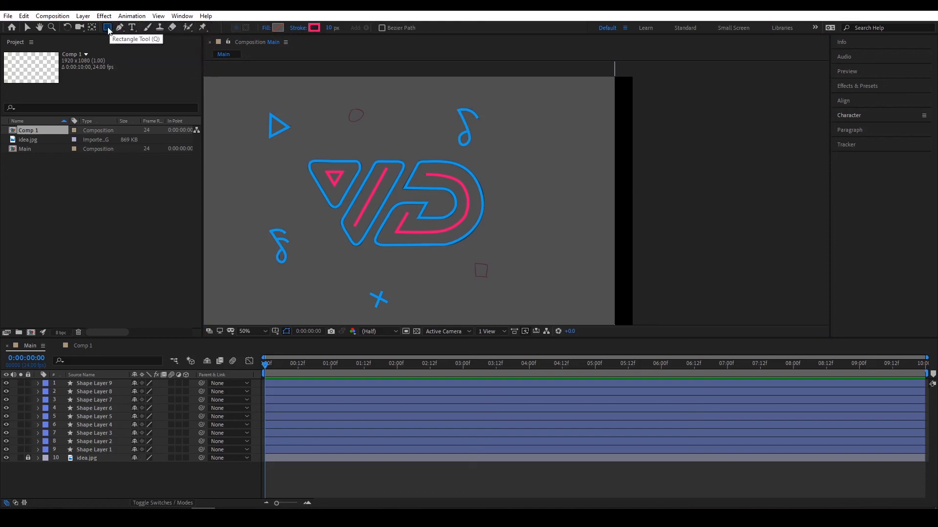
{"action": "left_click", "coordinate": [108, 29]}
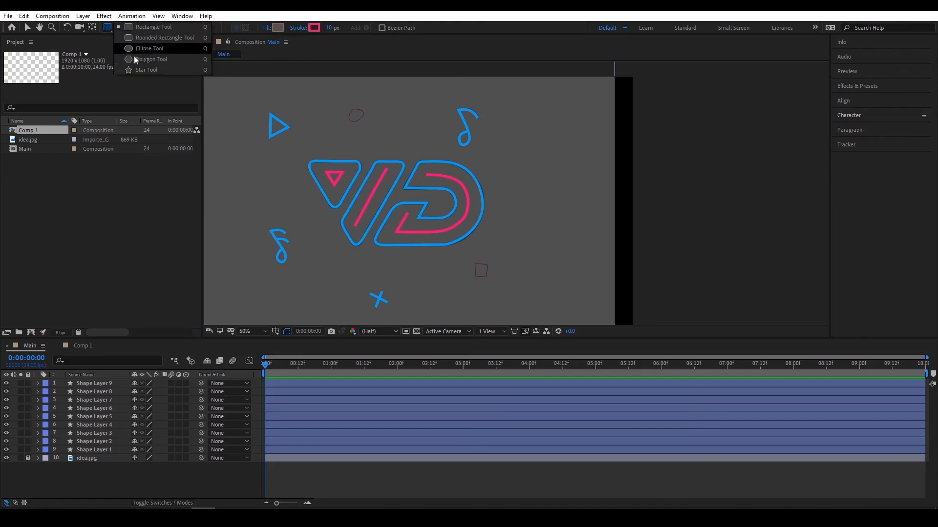
{"action": "left_click", "coordinate": [136, 27]}
{"action": "left_click_drag", "start_coordinate": [483, 271], "coordinate": [405, 210]}
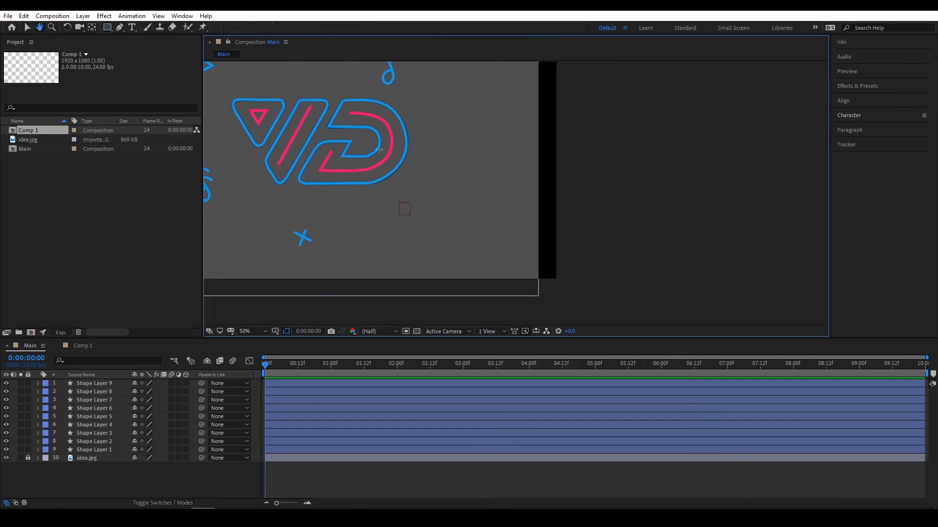
{"action": "scroll", "coordinate": [406, 211], "scroll_direction": "up", "scroll_amount": 1}
{"action": "left_click_drag", "start_coordinate": [336, 225], "coordinate": [412, 190]}
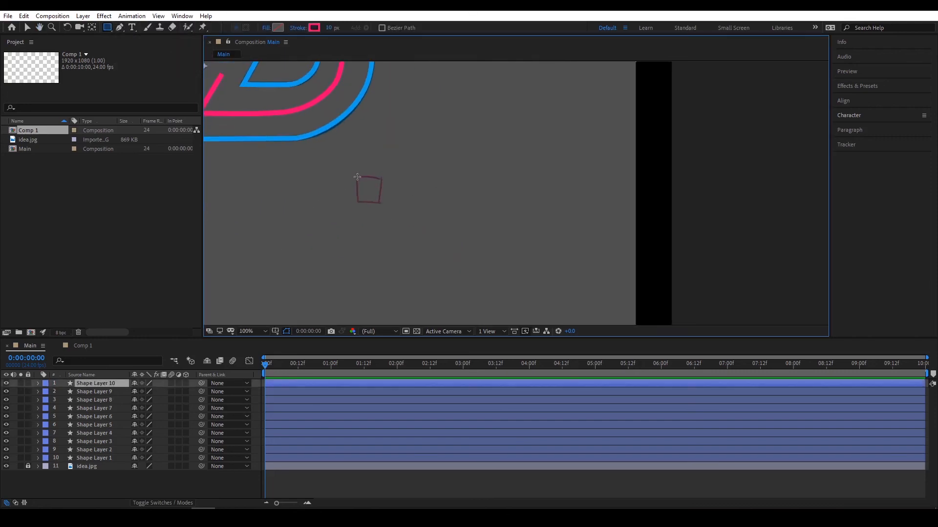
{"action": "left_click_drag", "start_coordinate": [356, 178], "coordinate": [383, 204]}
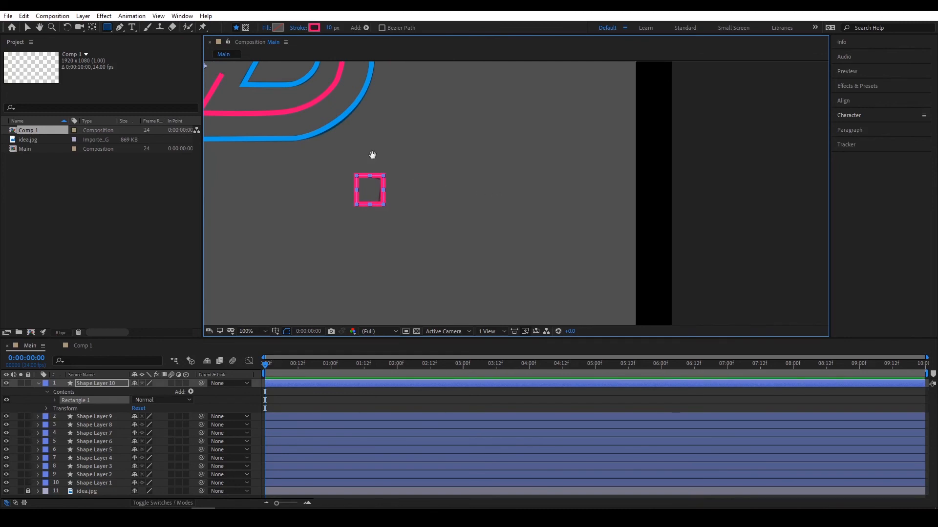
Select the pink square's shape layer and collapse its properties in the timeline
{"action": "scroll", "coordinate": [372, 155], "scroll_direction": "up", "scroll_amount": 1}
{"action": "left_click", "coordinate": [91, 385]}
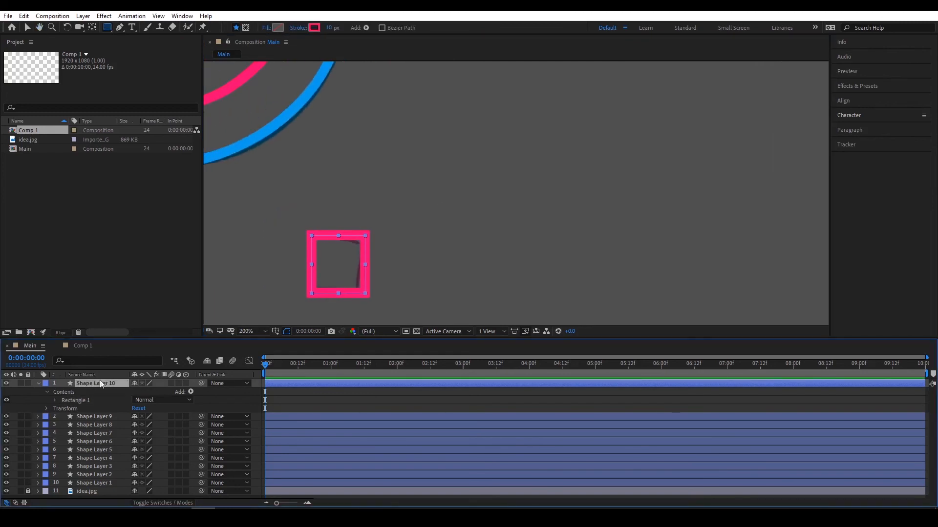
{"action": "left_click", "coordinate": [38, 384]}
Trace the sketched circle above the logo with a pink-stroked Ellipse tool shape on a new shape layer, leaving the layer collapsed and deselected
{"action": "scroll", "coordinate": [424, 195], "scroll_direction": "down", "scroll_amount": 4}
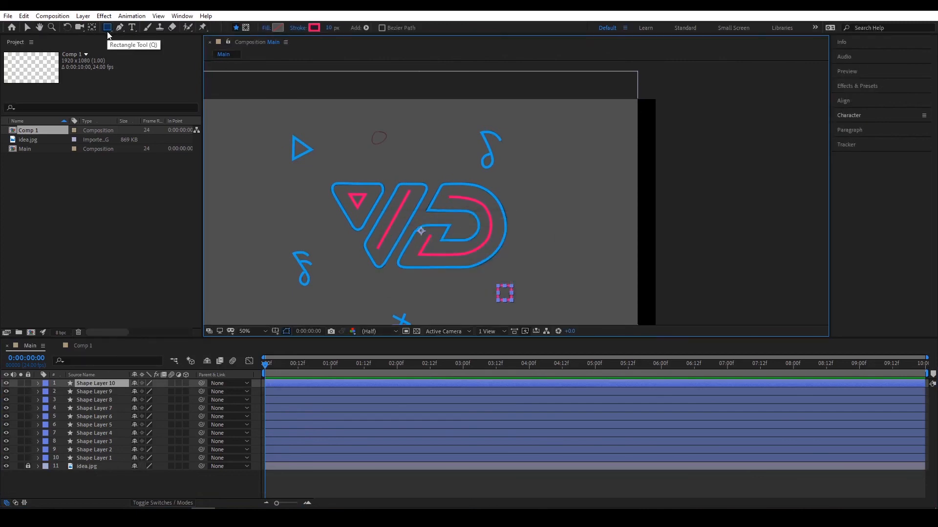
{"action": "left_click_drag", "start_coordinate": [109, 30], "coordinate": [126, 40]}
{"action": "left_click", "coordinate": [142, 49]}
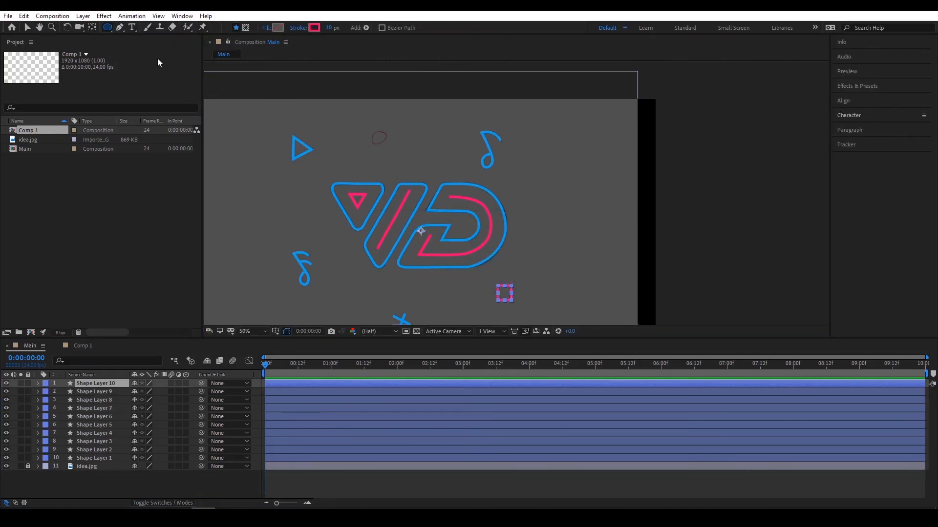
{"action": "left_click", "coordinate": [98, 481]}
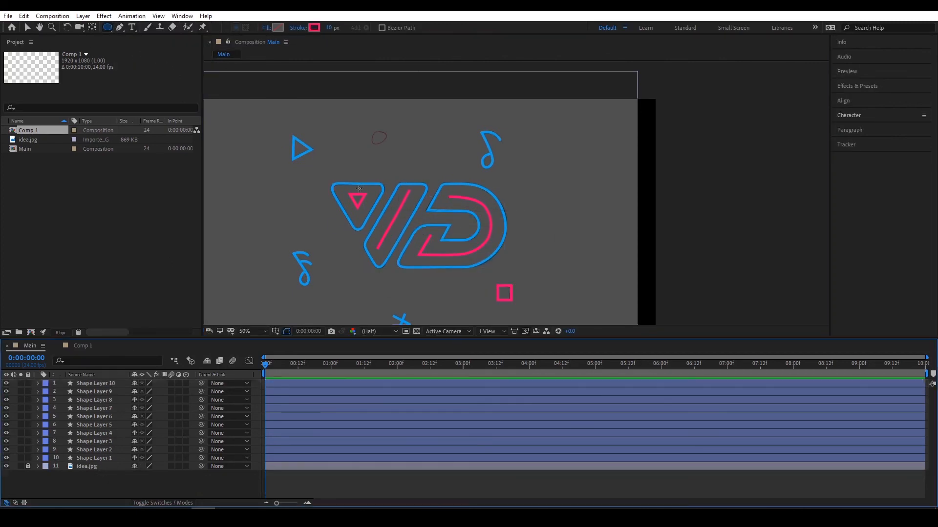
{"action": "scroll", "coordinate": [359, 189], "scroll_direction": "up", "scroll_amount": 1}
{"action": "left_click_drag", "start_coordinate": [270, 96], "coordinate": [378, 237]}
{"action": "scroll", "coordinate": [311, 184], "scroll_direction": "up", "scroll_amount": 1}
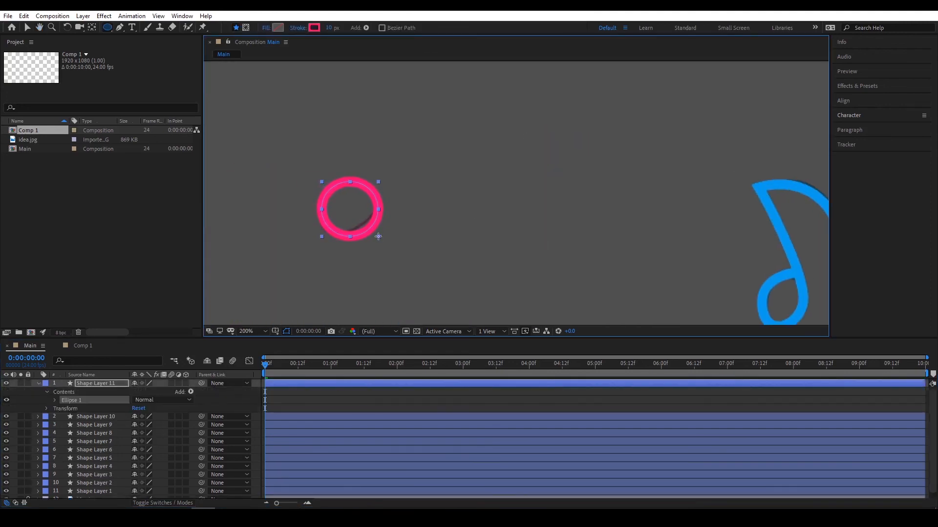
{"action": "left_click", "coordinate": [37, 384]}
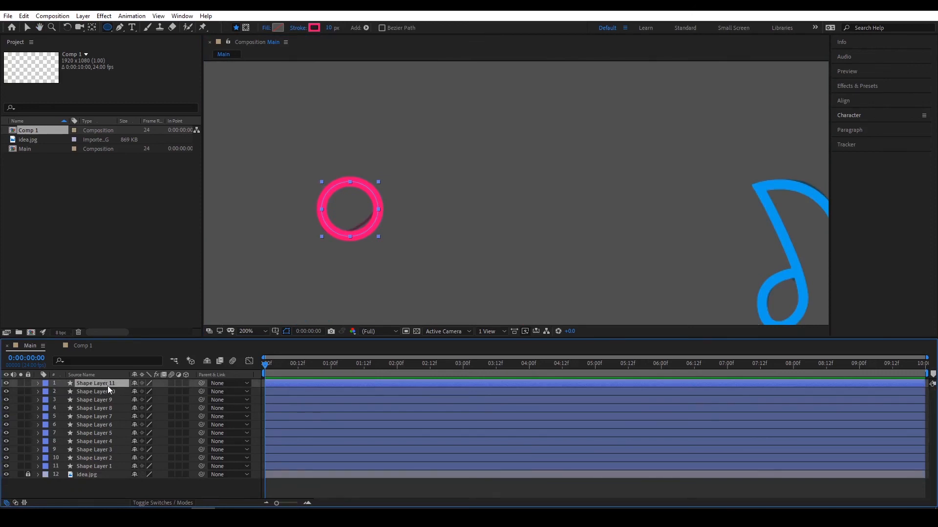
{"action": "left_click", "coordinate": [122, 486]}
Hide the idea.jpg reference layer and switch to the Selection tool, leaving all shape layers deselected
{"action": "scroll", "coordinate": [441, 195], "scroll_direction": "down", "scroll_amount": 4}
{"action": "left_click_drag", "start_coordinate": [441, 196], "coordinate": [424, 173]}
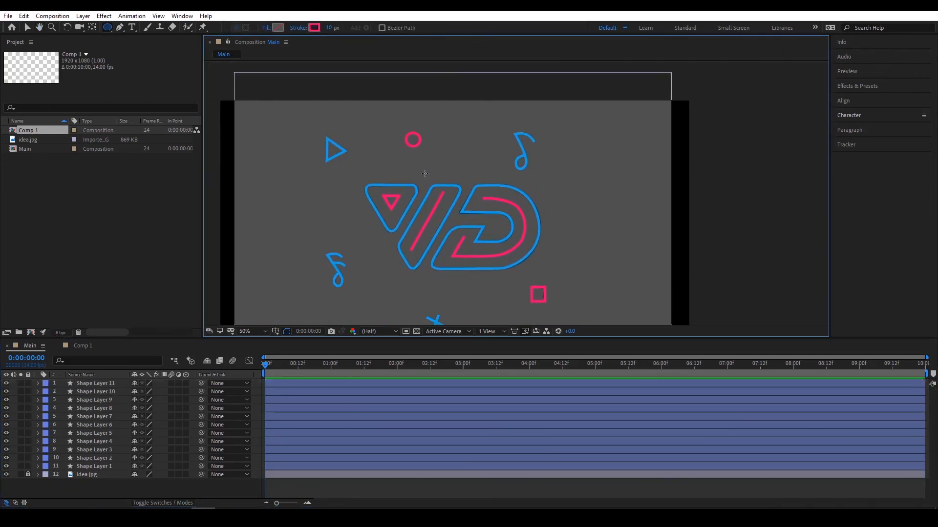
{"action": "left_click_drag", "start_coordinate": [461, 219], "coordinate": [488, 190]}
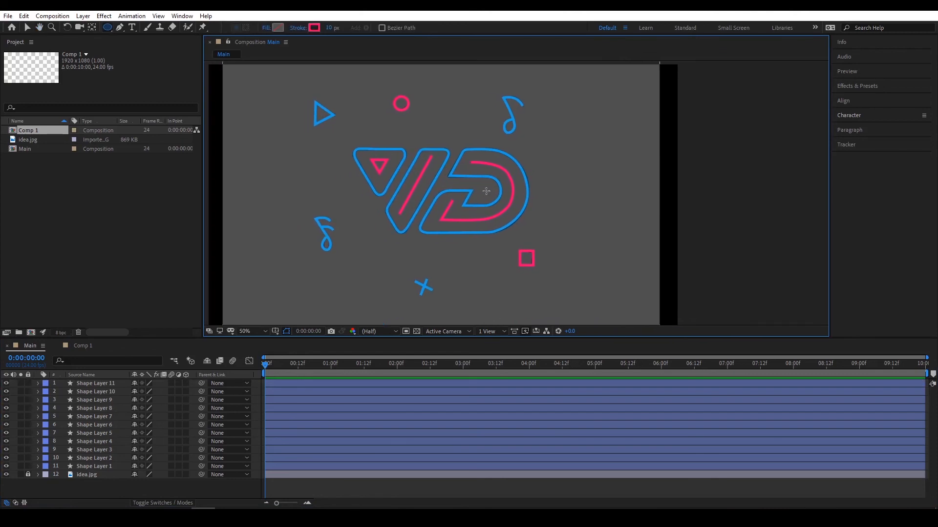
{"action": "left_click", "coordinate": [8, 474]}
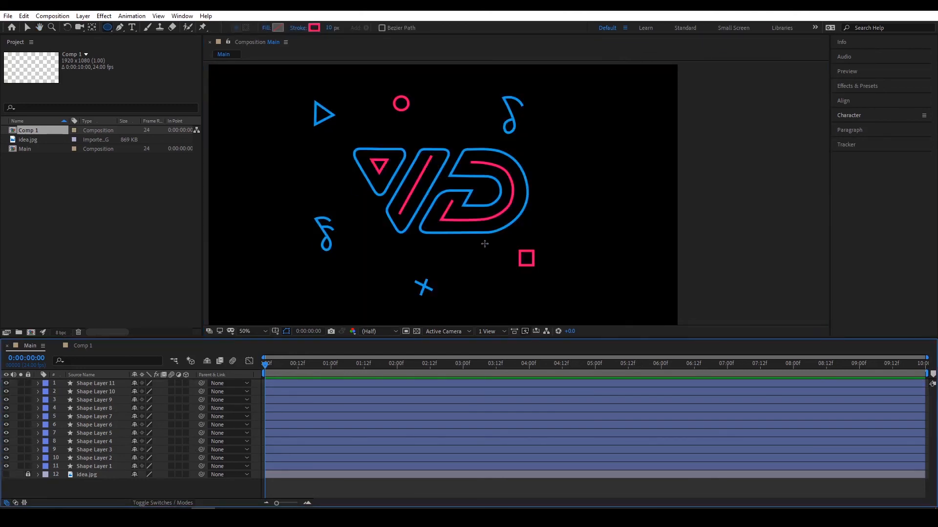
{"action": "key", "text": "comma"}
{"action": "key", "text": "period"}
{"action": "key", "text": "period"}
{"action": "key", "text": "v"}
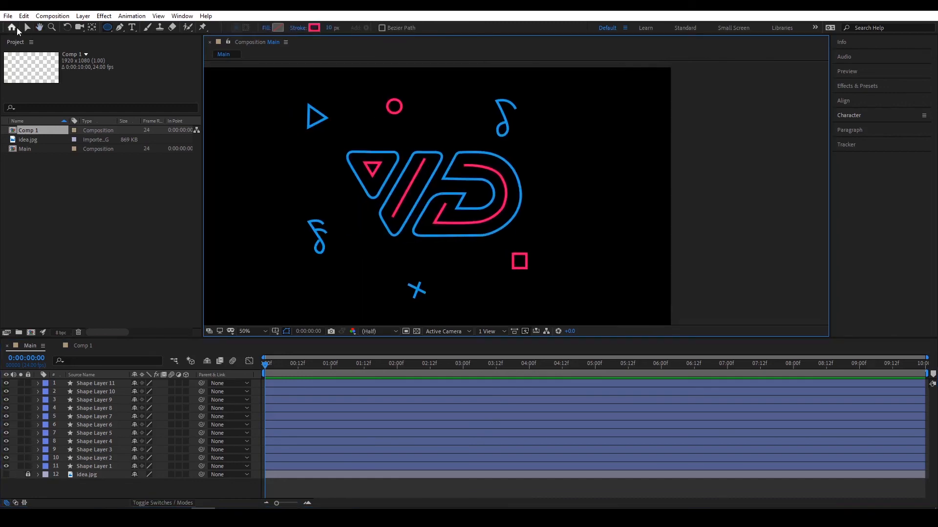
{"action": "left_click_drag", "start_coordinate": [405, 192], "coordinate": [446, 187]}
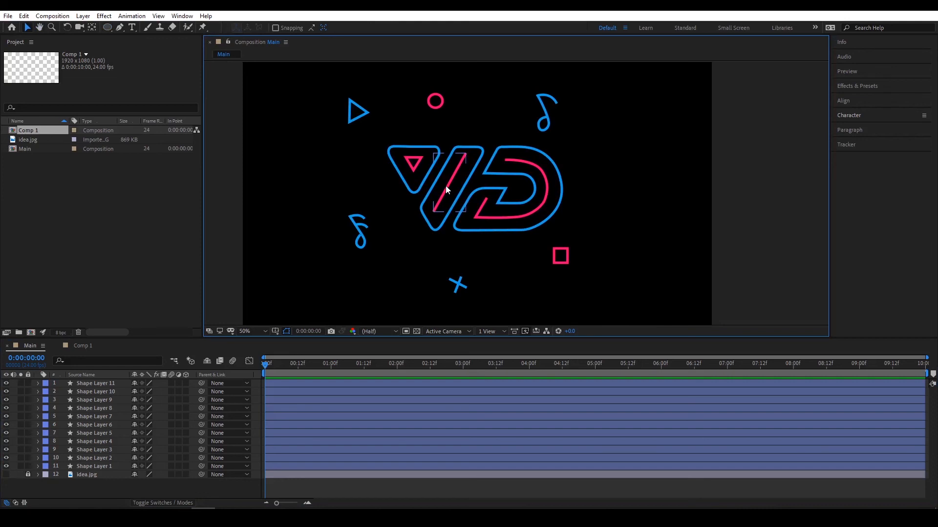
{"action": "left_click_drag", "start_coordinate": [445, 205], "coordinate": [435, 209]}
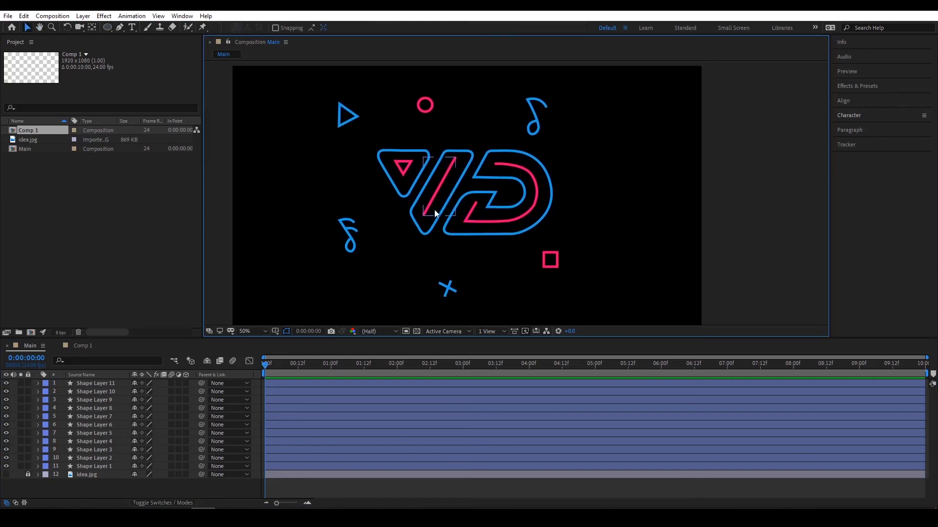
{"action": "left_click", "coordinate": [439, 239]}
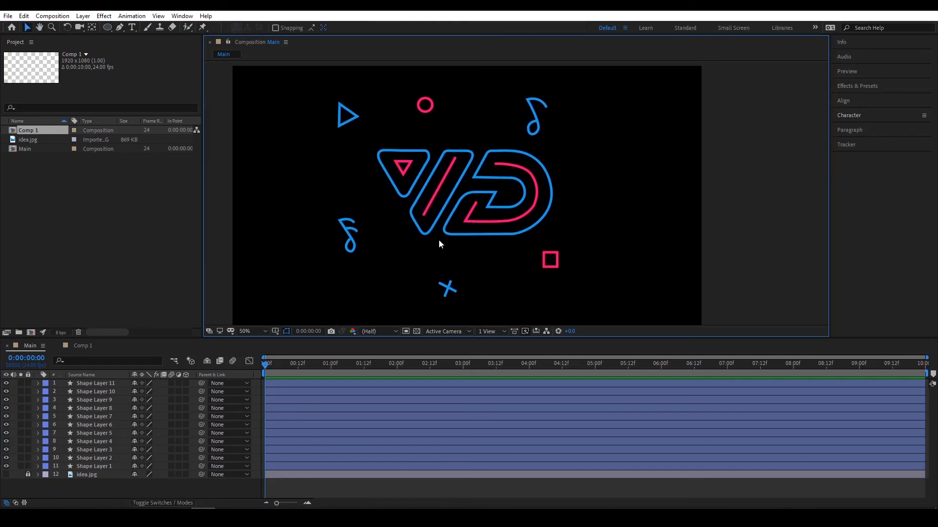